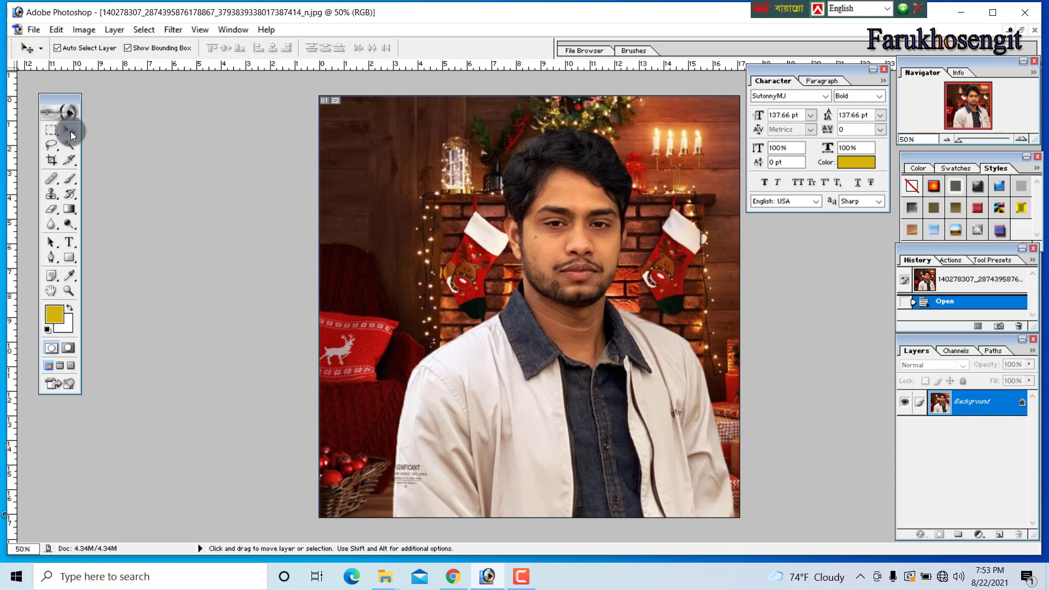
{"action": "left_click", "coordinate": [51, 130]}
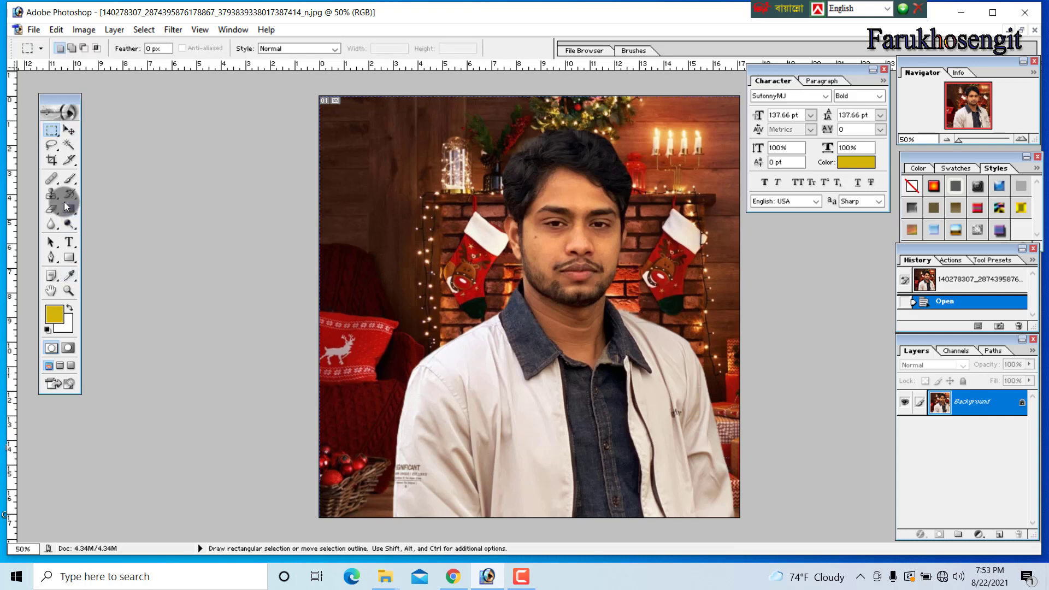
{"action": "left_click", "coordinate": [53, 262]}
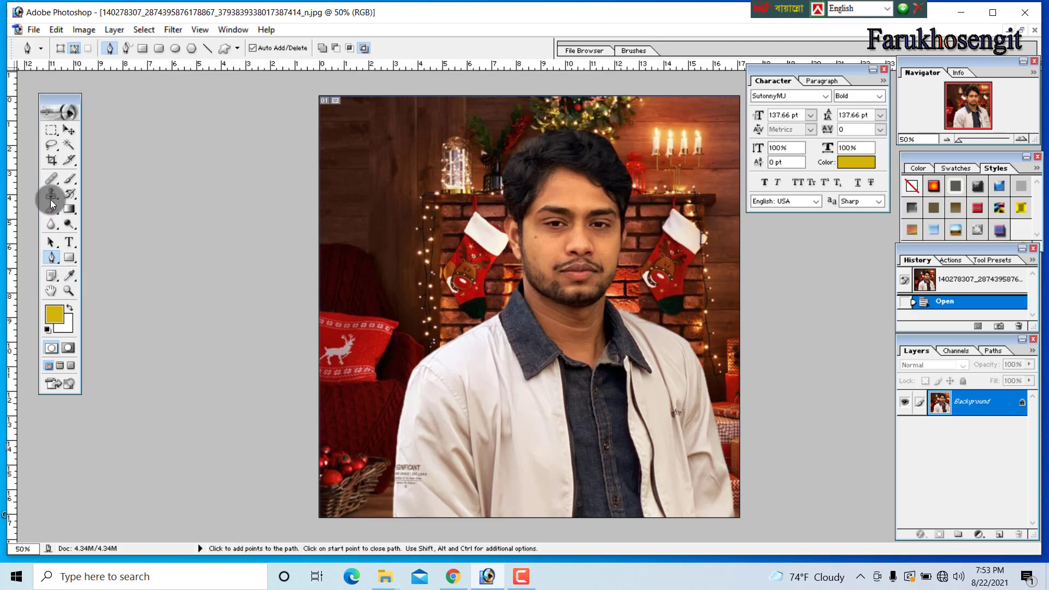
{"action": "left_click", "coordinate": [51, 179]}
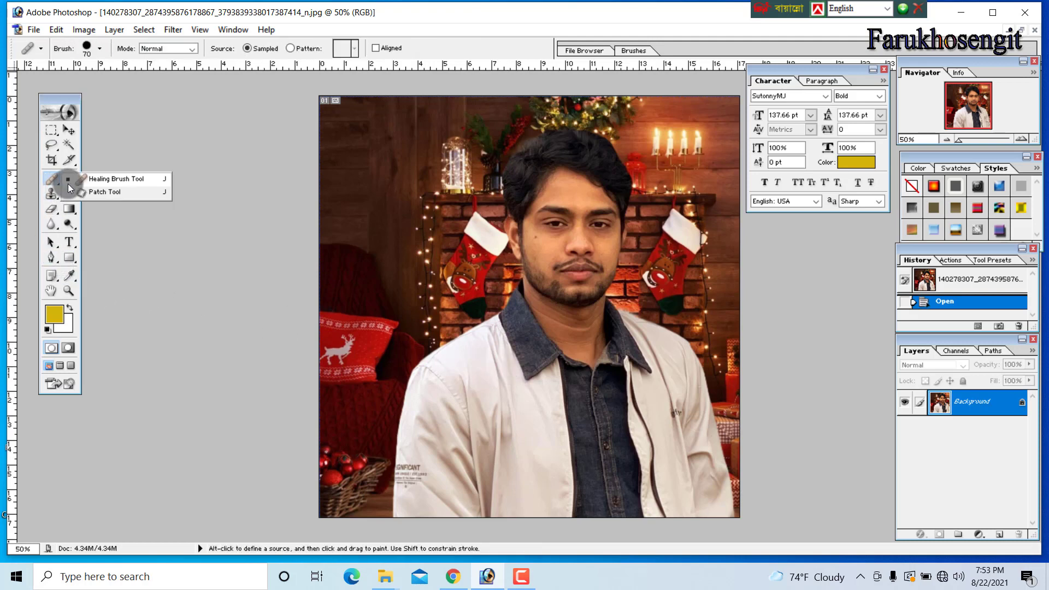
{"action": "left_click", "coordinate": [102, 193]}
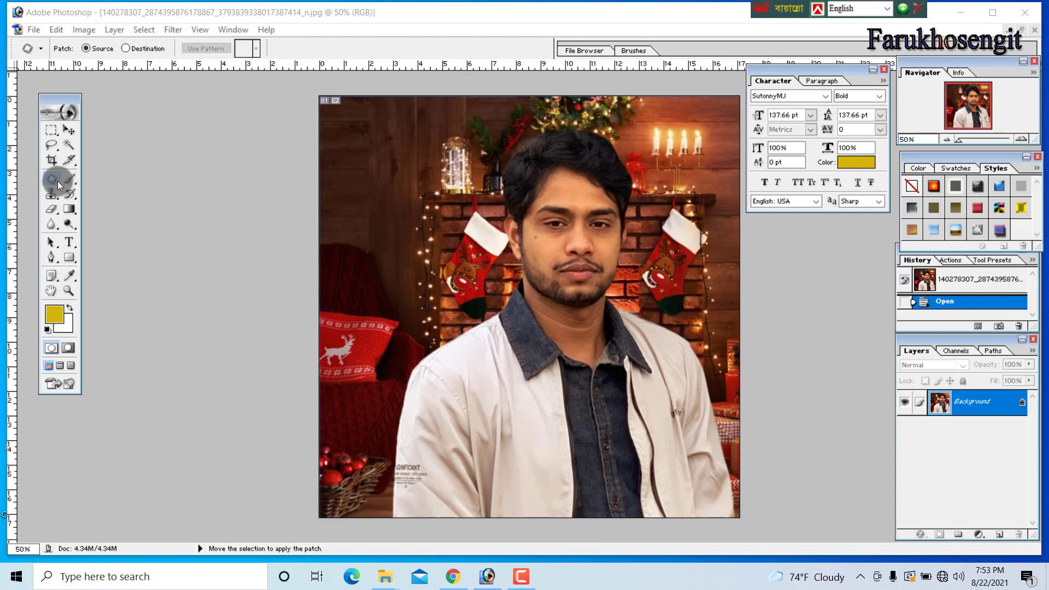
{"action": "mouse_move", "coordinate": [51, 179]}
{"action": "left_mouse_down"}
{"action": "mouse_move", "coordinate": [87, 196]}
{"action": "mouse_move", "coordinate": [80, 180]}
{"action": "mouse_move", "coordinate": [93, 179]}
{"action": "left_mouse_up"}
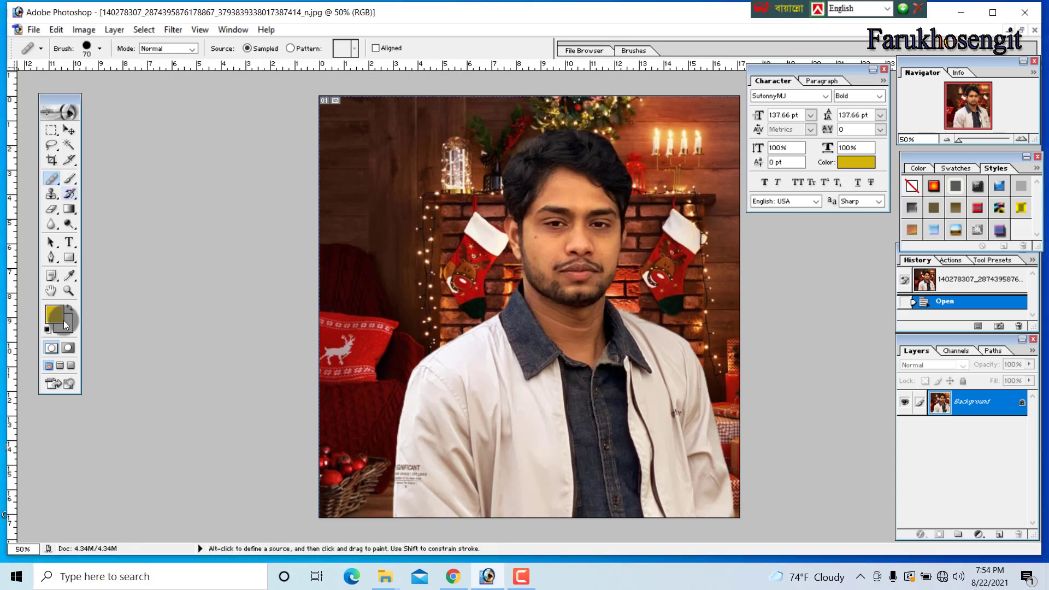
{"action": "left_click", "coordinate": [52, 259]}
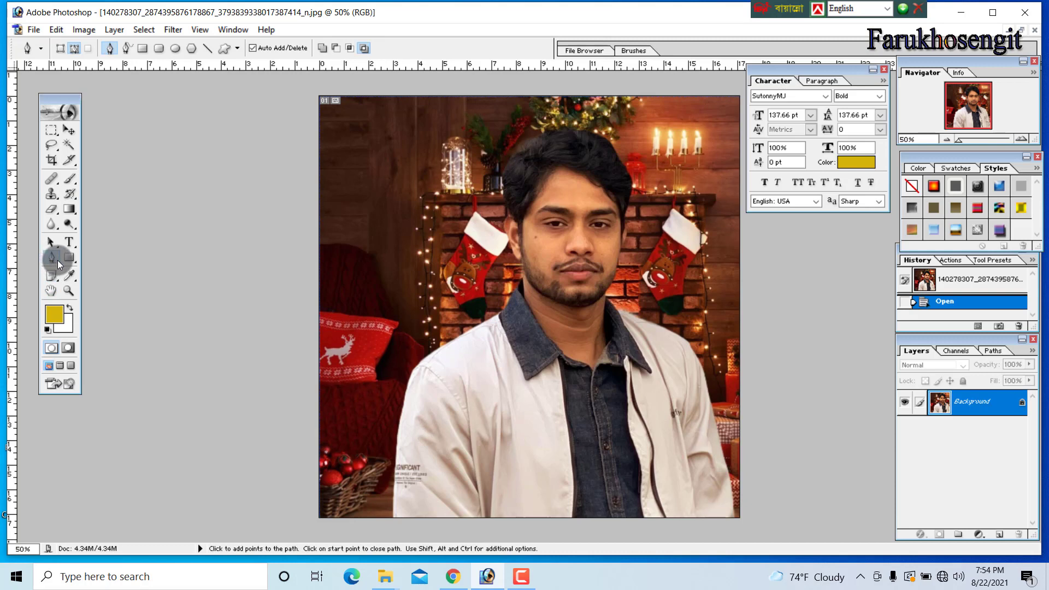
{"action": "left_click", "coordinate": [59, 264]}
{"action": "left_click", "coordinate": [57, 264]}
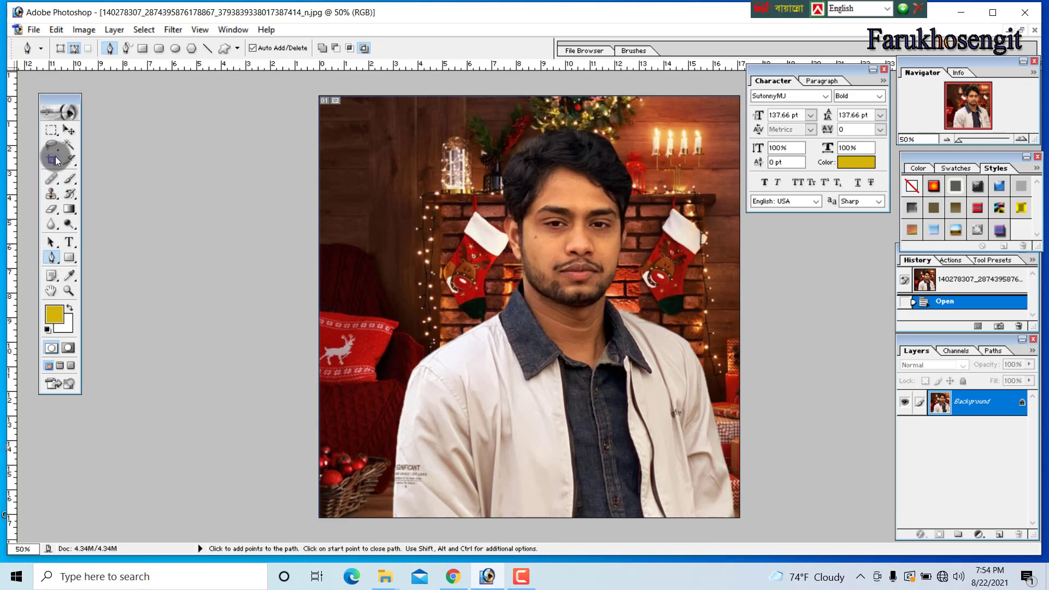
{"action": "left_click", "coordinate": [53, 179]}
{"action": "left_click", "coordinate": [69, 187]}
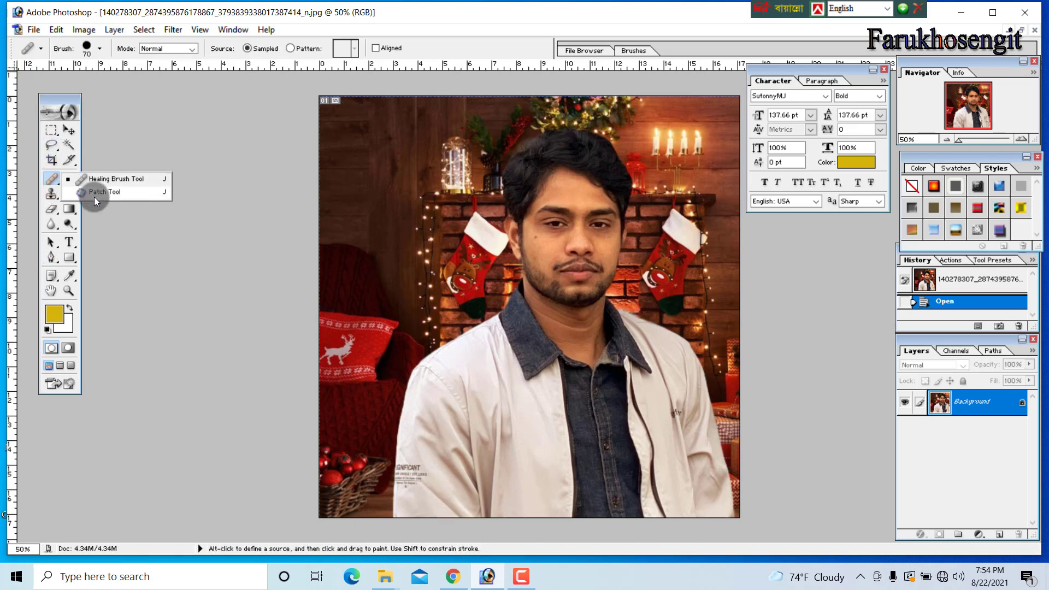
{"action": "left_click", "coordinate": [94, 192]}
{"action": "left_click", "coordinate": [52, 194]}
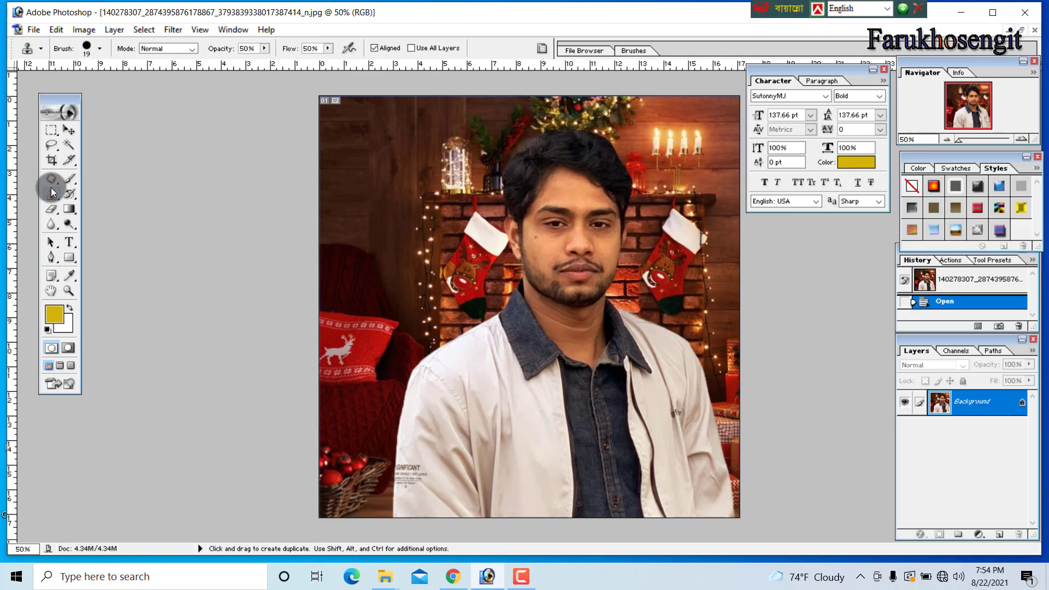
{"action": "left_click", "coordinate": [73, 187]}
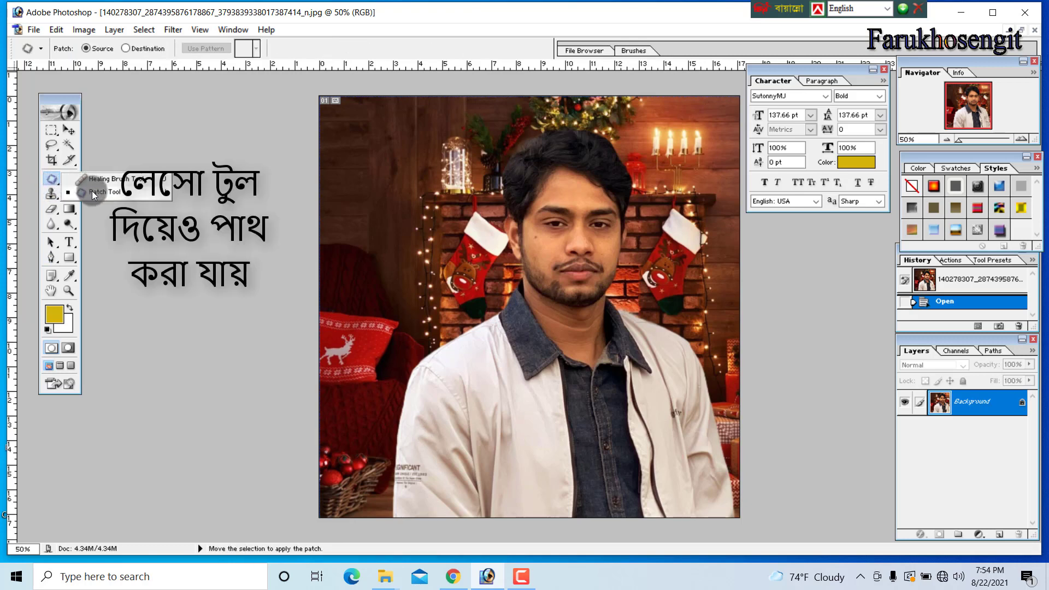
{"action": "left_click", "coordinate": [94, 192]}
{"action": "left_click", "coordinate": [52, 256]}
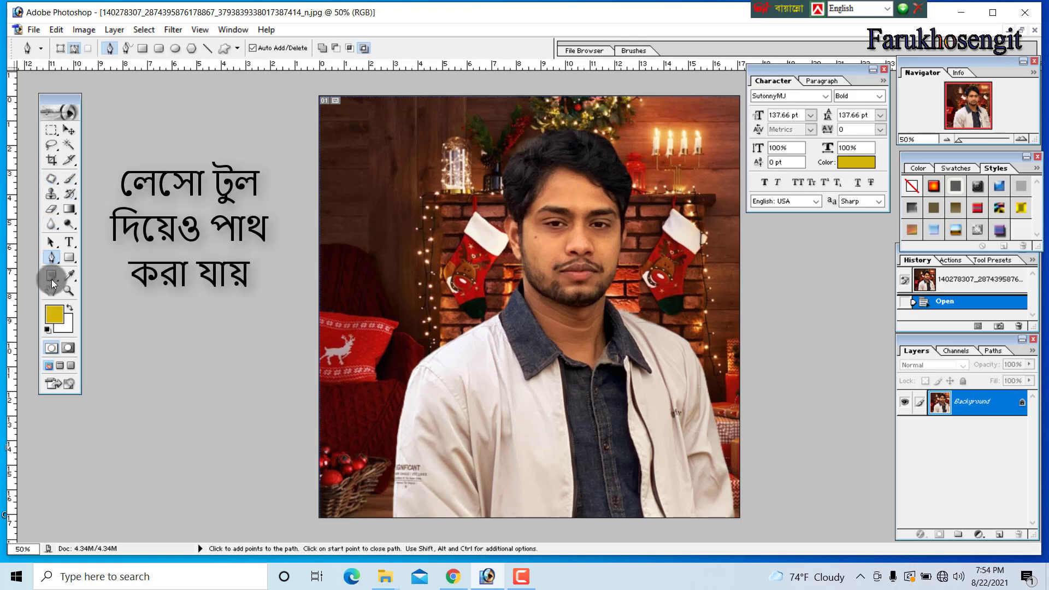
{"action": "left_click", "coordinate": [52, 178]}
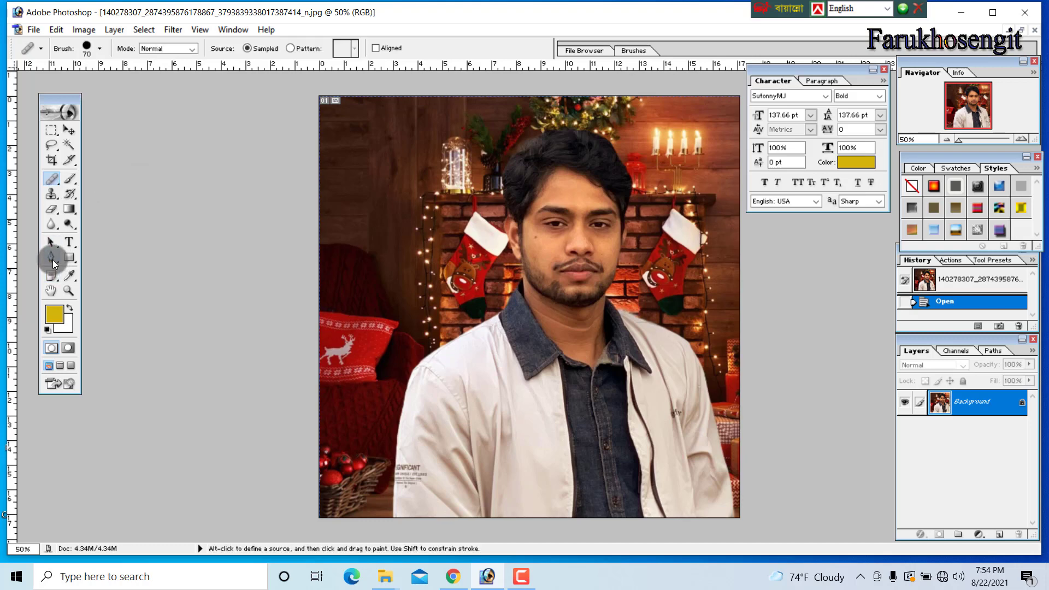
Start a Pen tool path with two anchor points just below the photo's edge, under the jacket sleeve with the printed text.
{"action": "key", "text": "Tab"}
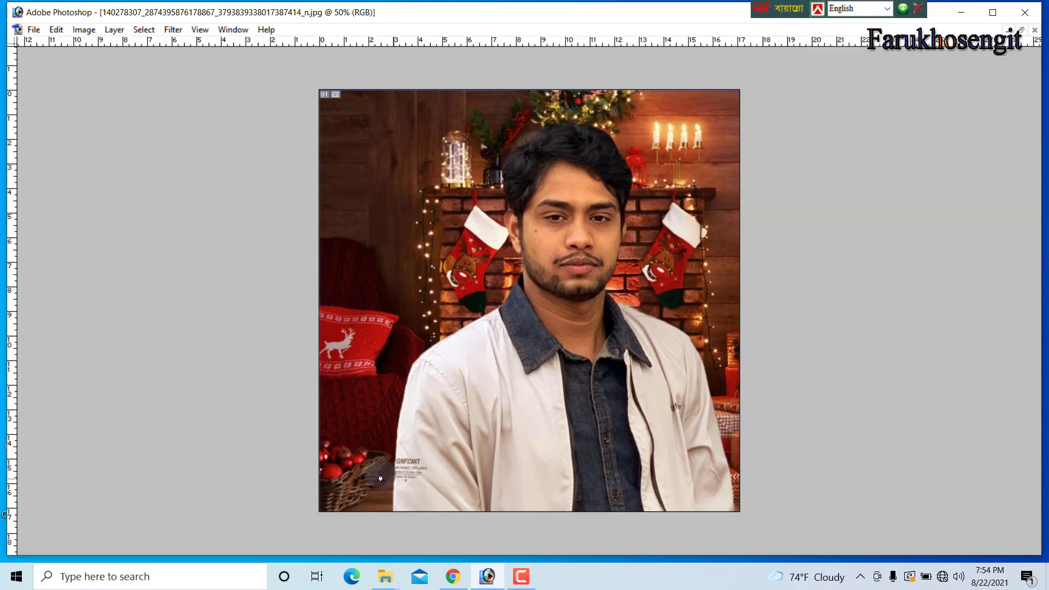
{"action": "key", "text": "Tab"}
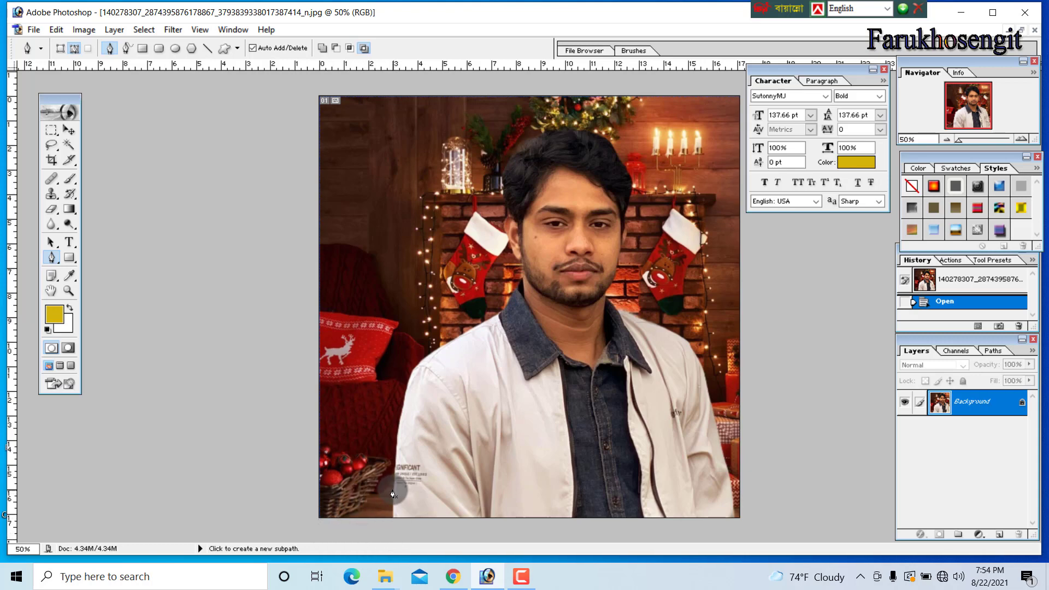
{"action": "key", "text": "ctrl+minus"}
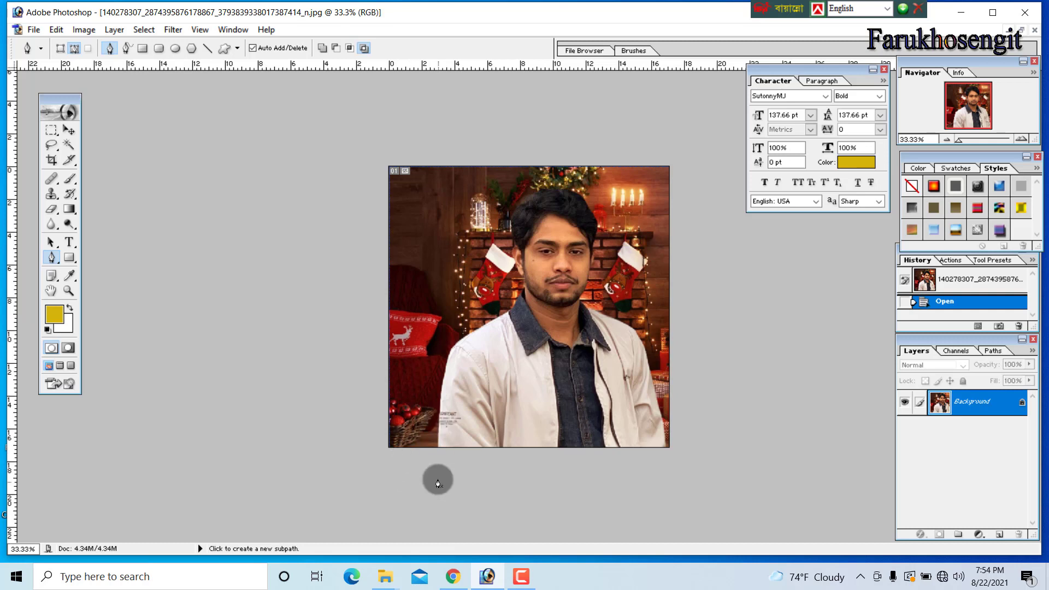
{"action": "left_click", "coordinate": [434, 471]}
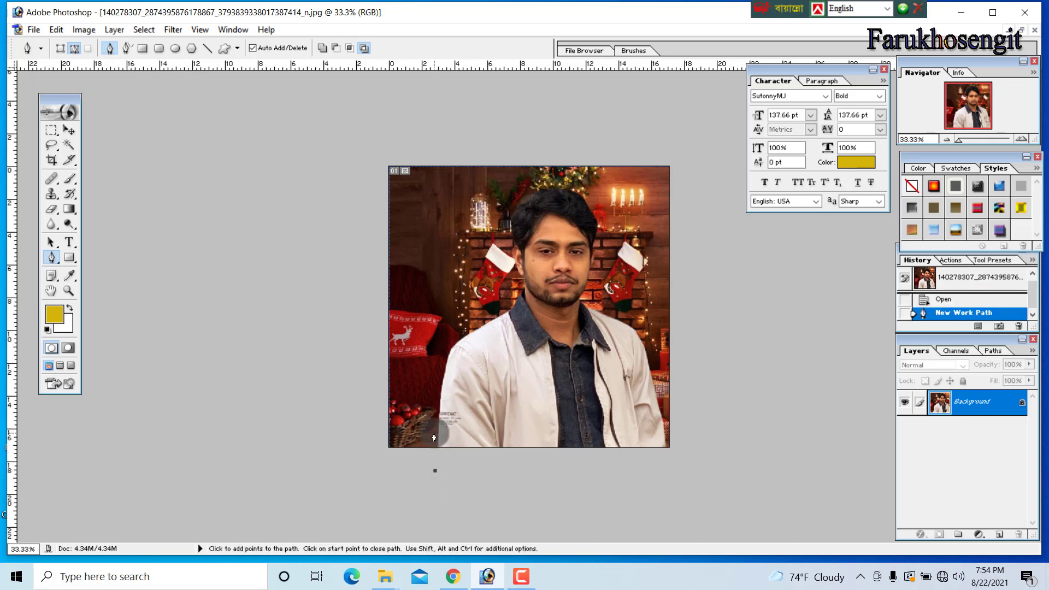
{"action": "left_click", "coordinate": [435, 468]}
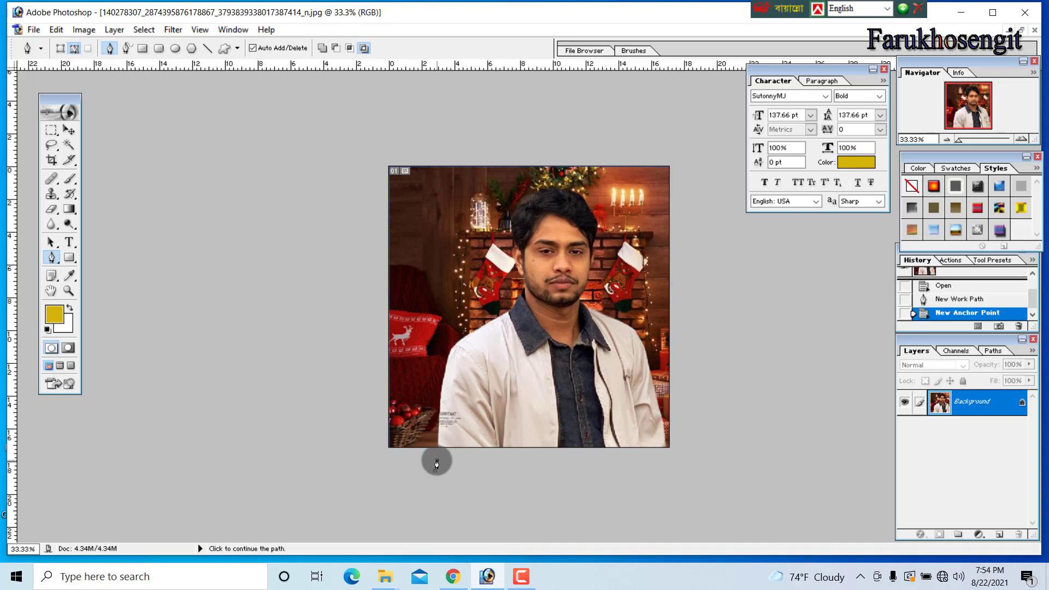
{"action": "key", "text": "ctrl+space"}
{"action": "left_click", "coordinate": [441, 470]}
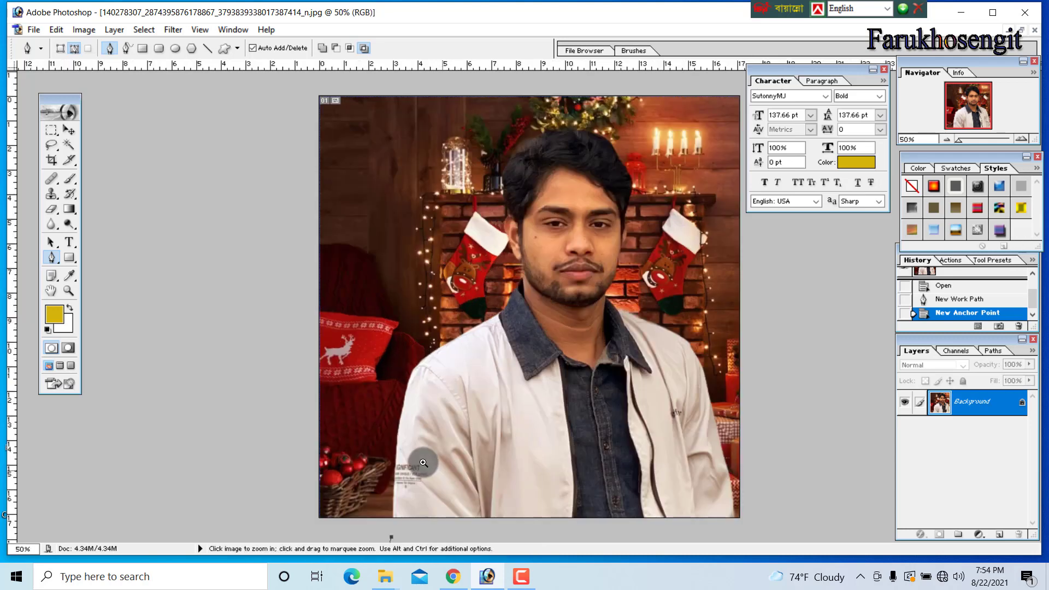
Hide the panels and trace the lower sleeve's outer edge up past the printed text, undoing the misplaced anchor point.
{"action": "key", "text": "Tab"}
{"action": "key", "text": "ctrl+plus"}
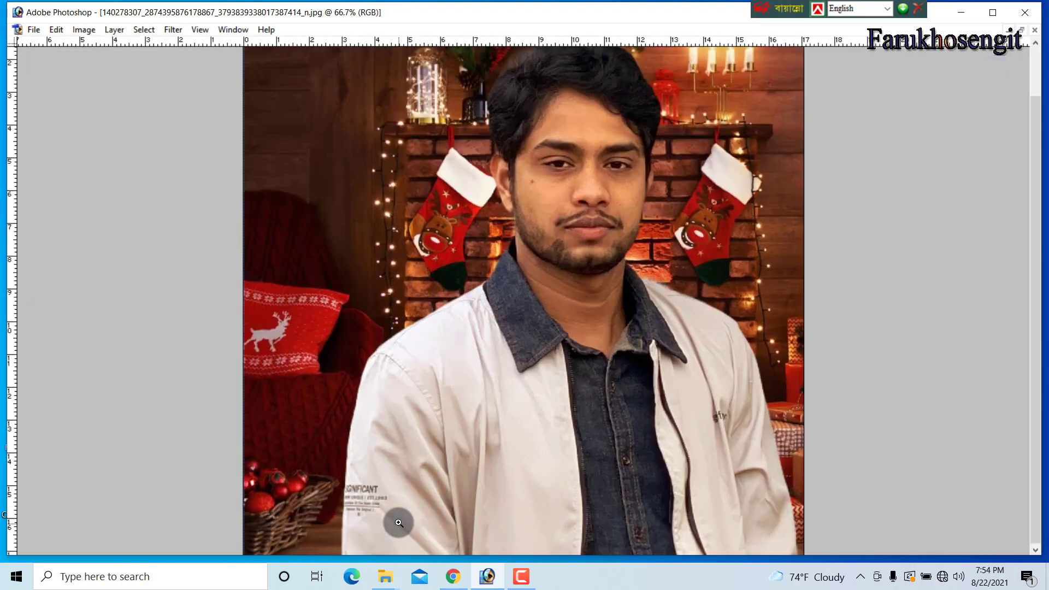
{"action": "key", "text": "ctrl+minus"}
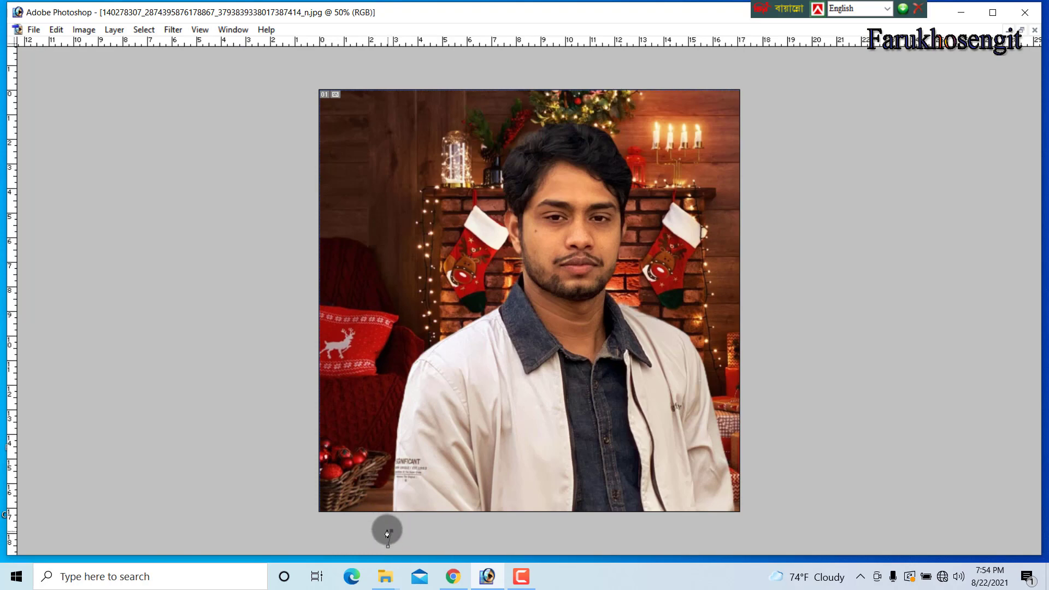
{"action": "left_click_drag", "start_coordinate": [391, 530], "coordinate": [392, 525]}
{"action": "key", "text": "ctrl+plus"}
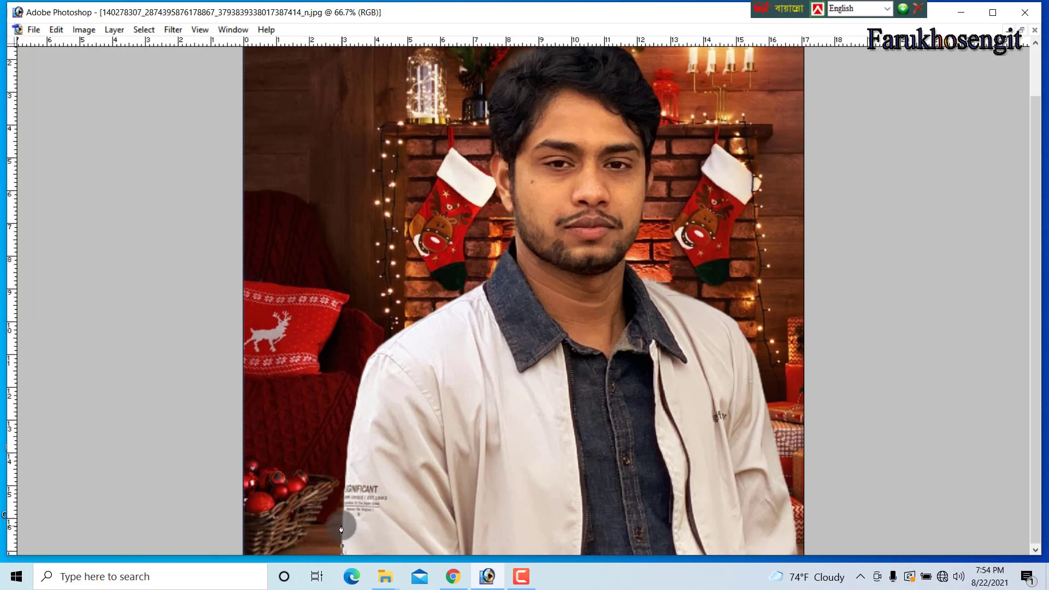
{"action": "left_click", "coordinate": [342, 524]}
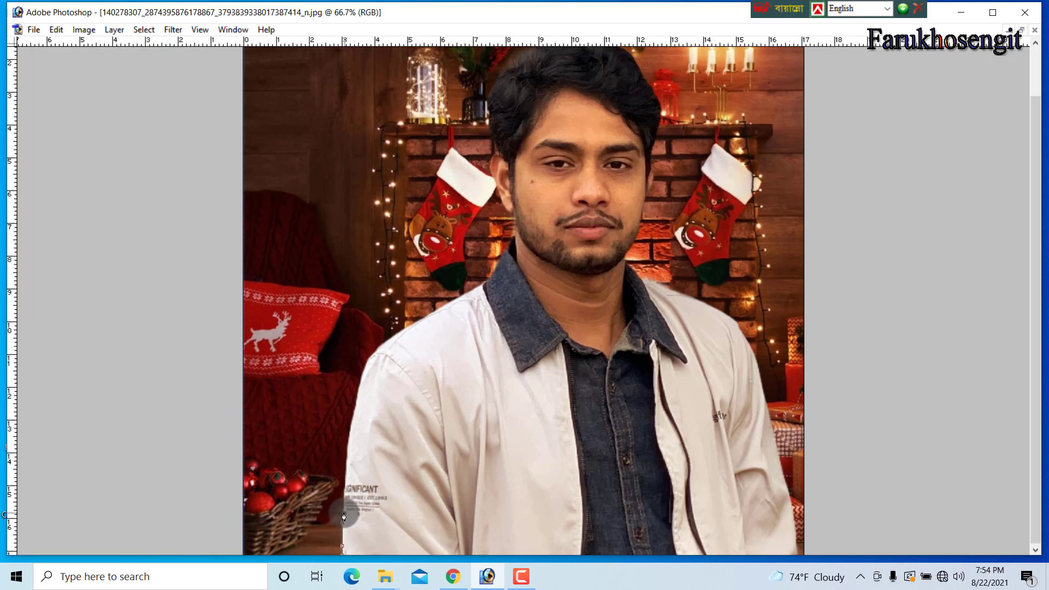
{"action": "left_click", "coordinate": [346, 481]}
{"action": "left_click", "coordinate": [344, 456]}
{"action": "key", "text": "ctrl+z"}
Continue the path with closely spaced anchor points up the upper sleeve's outer edge and around the start of the shoulder.
{"action": "left_click", "coordinate": [348, 440]}
{"action": "left_click", "coordinate": [351, 423]}
{"action": "left_click", "coordinate": [355, 409]}
{"action": "left_click", "coordinate": [359, 389]}
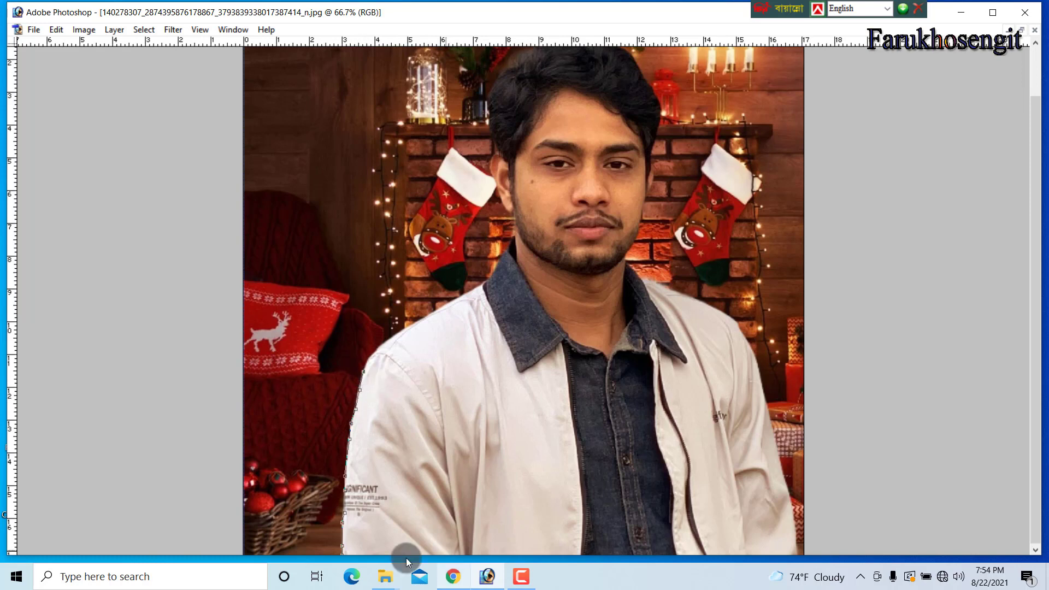
{"action": "left_click", "coordinate": [367, 367]}
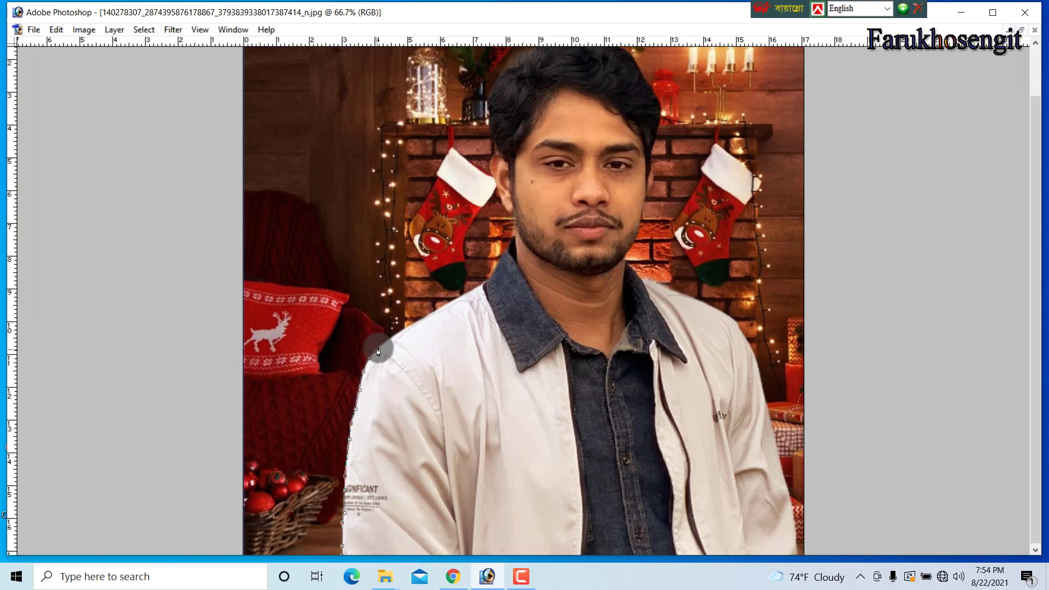
{"action": "left_click", "coordinate": [378, 352]}
{"action": "left_click", "coordinate": [397, 336]}
Add a curved anchor point on the jacket's shoulder edge partway to the collar, undoing and redrawing it to follow the contour.
{"action": "key", "text": "ctrl+plus"}
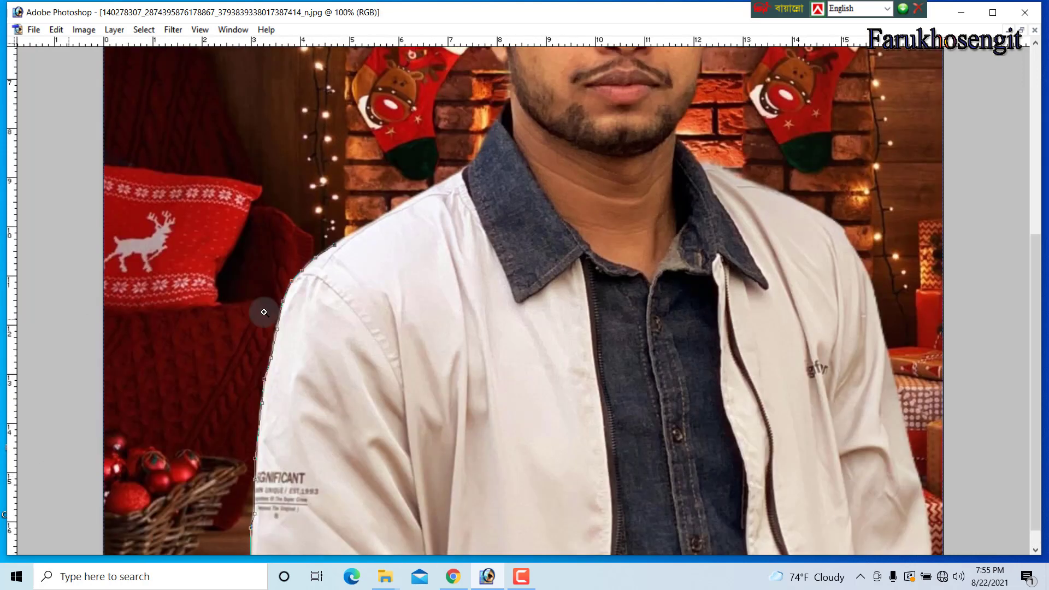
{"action": "left_click", "coordinate": [351, 306]}
{"action": "left_click", "coordinate": [482, 279]}
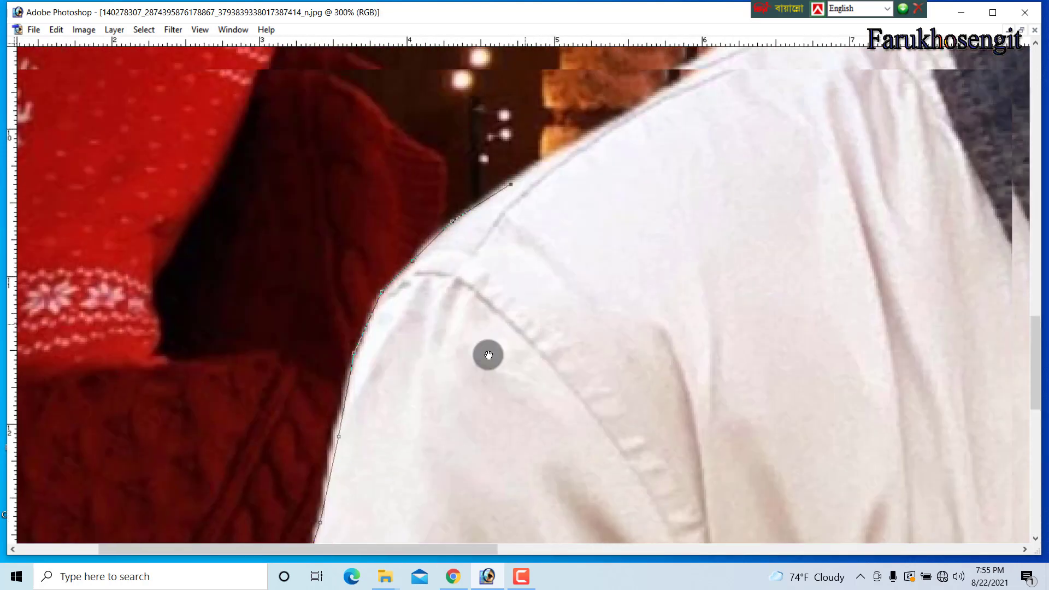
{"action": "left_click_drag", "start_coordinate": [488, 355], "coordinate": [366, 361]}
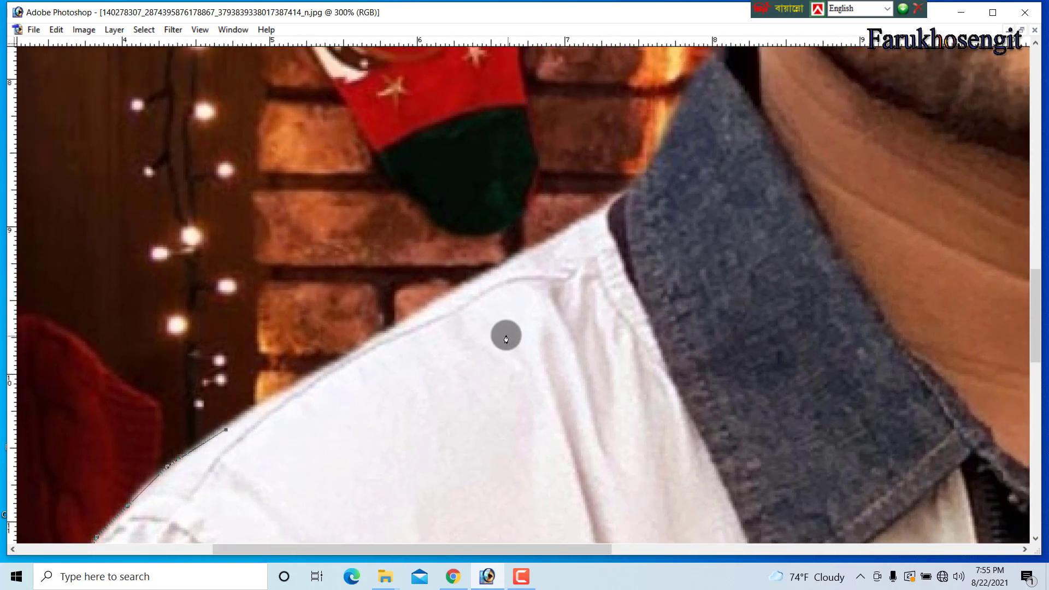
{"action": "left_click_drag", "start_coordinate": [426, 309], "coordinate": [472, 297]}
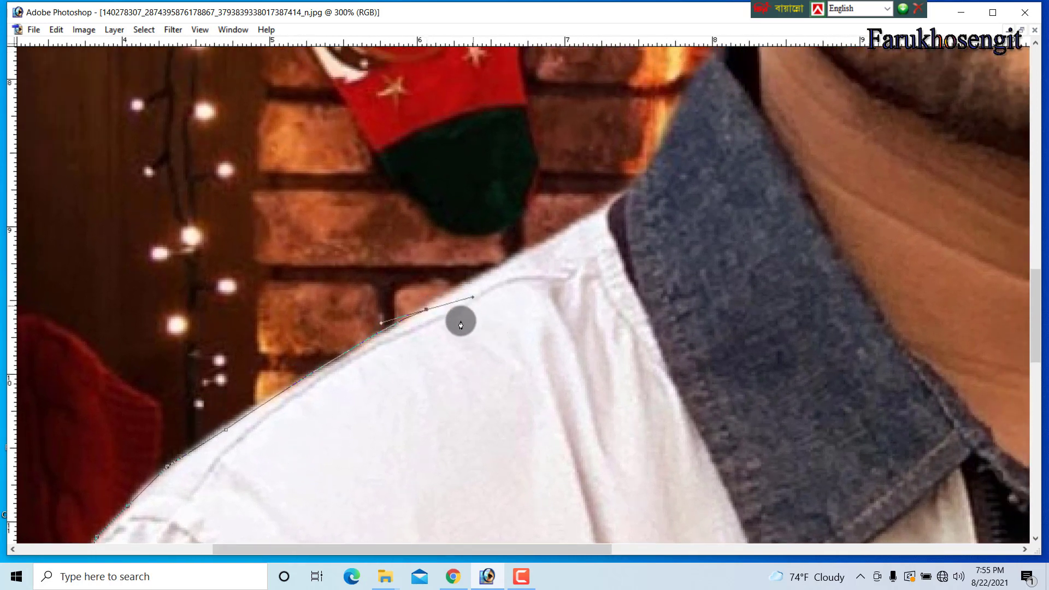
{"action": "key", "text": "ctrl+z"}
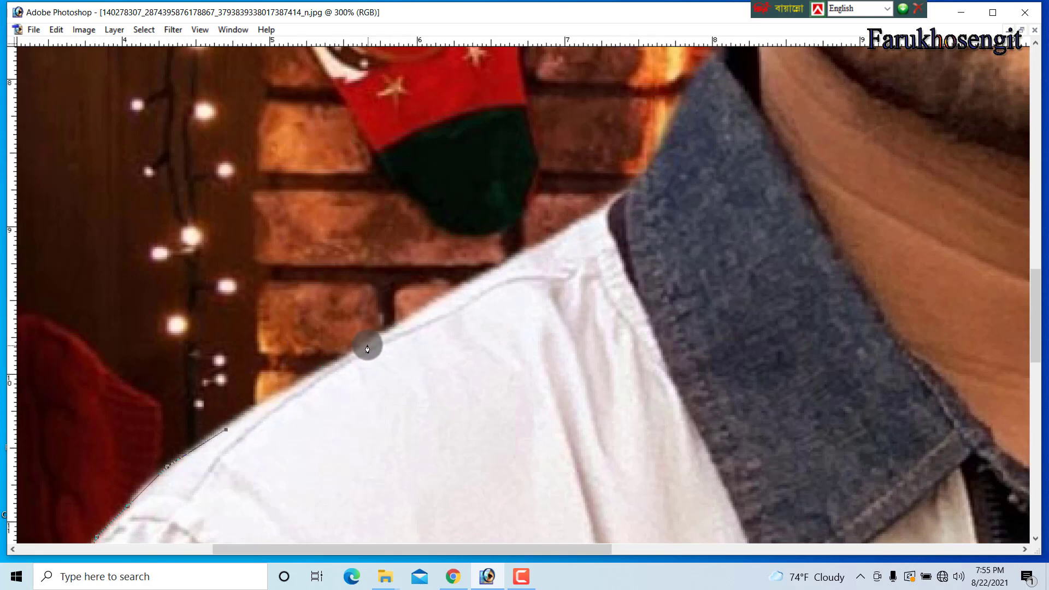
{"action": "left_click_drag", "start_coordinate": [368, 347], "coordinate": [397, 336]}
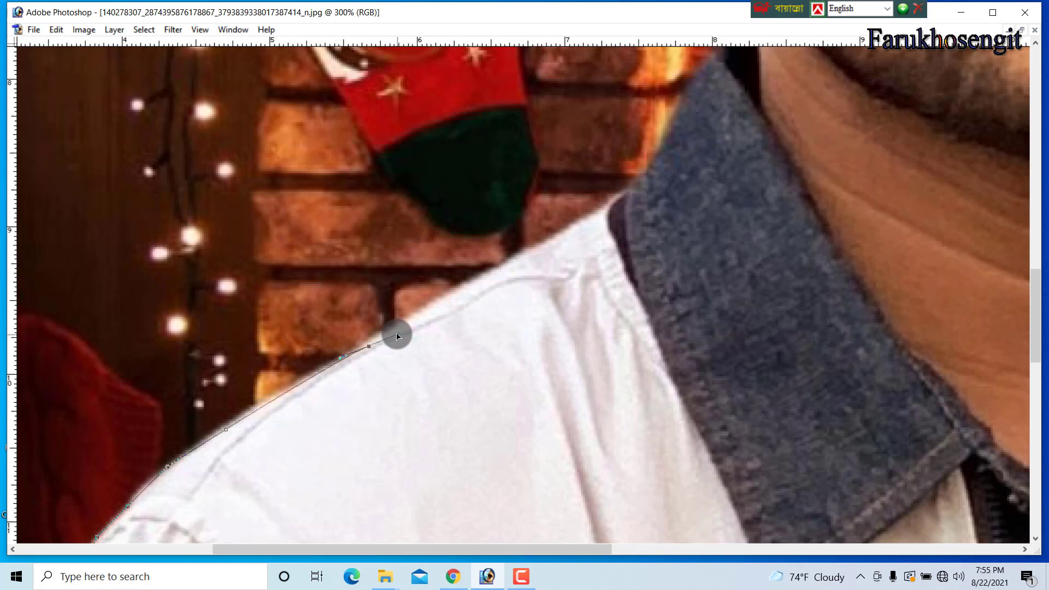
{"action": "key", "text": "ctrl+z"}
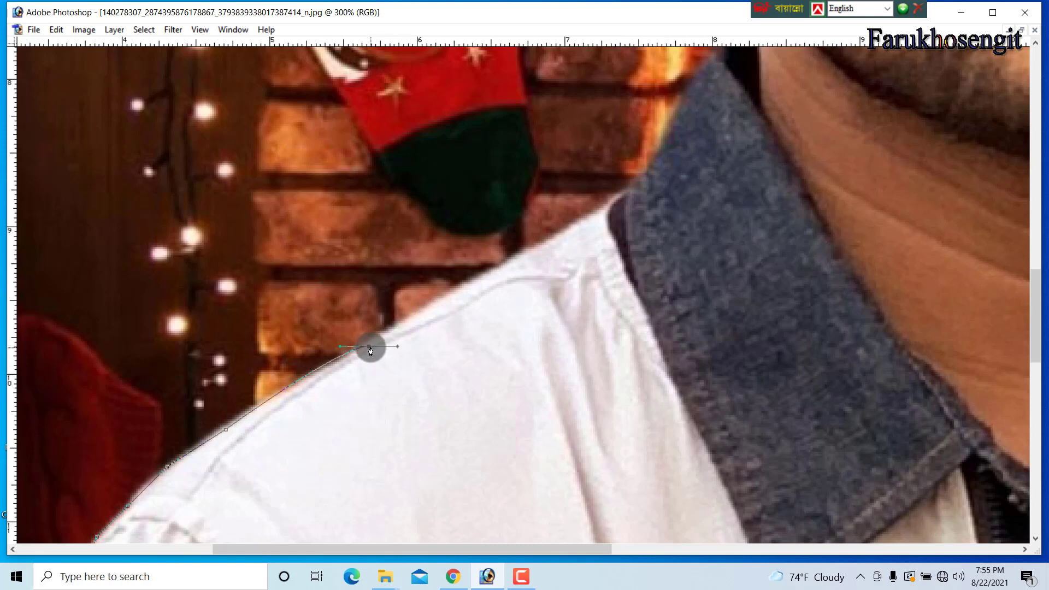
Trace the remaining shoulder edge with short straight path segments up to where the white jacket meets the denim collar.
{"action": "left_click", "coordinate": [395, 328]}
{"action": "left_click", "coordinate": [426, 311]}
{"action": "left_click", "coordinate": [477, 284]}
{"action": "left_click", "coordinate": [500, 270]}
{"action": "left_click", "coordinate": [530, 252]}
{"action": "left_click", "coordinate": [563, 236]}
{"action": "left_click", "coordinate": [592, 214]}
{"action": "left_click", "coordinate": [608, 201]}
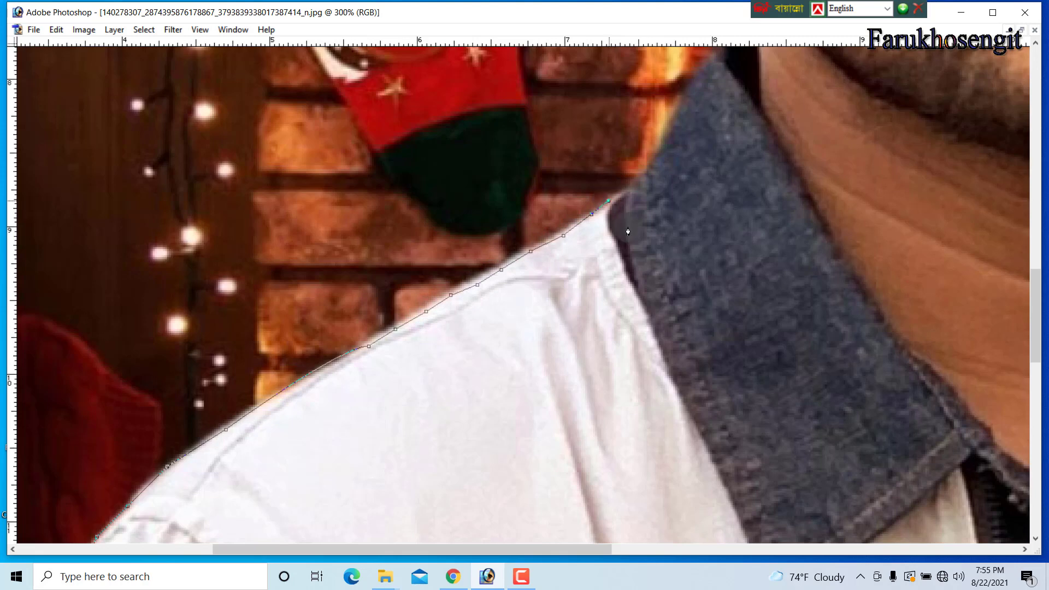
Continue the path up the denim collar's outer edge to the dark inner collar beside the neck, just below the ear.
{"action": "left_click_drag", "start_coordinate": [576, 266], "coordinate": [496, 377]}
{"action": "left_click_drag", "start_coordinate": [541, 313], "coordinate": [499, 370]}
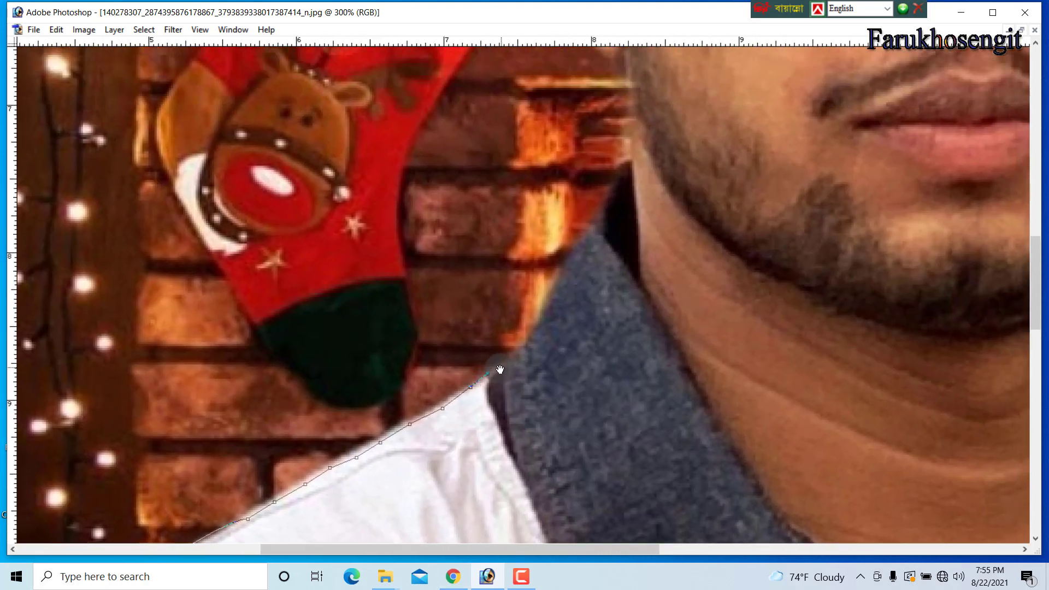
{"action": "left_click", "coordinate": [501, 368]}
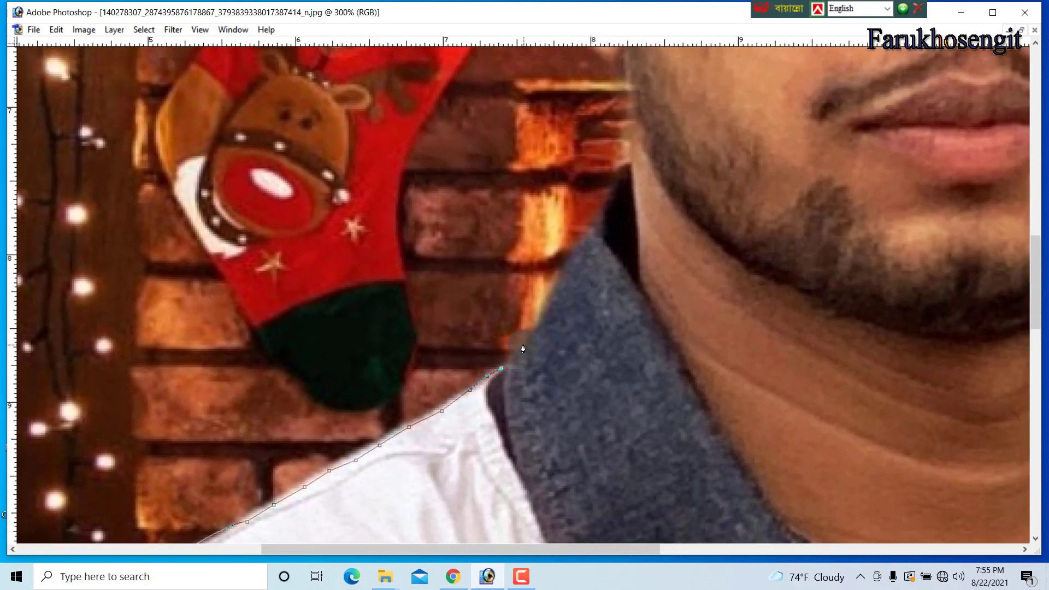
{"action": "left_click", "coordinate": [524, 346]}
{"action": "left_click", "coordinate": [583, 236]}
{"action": "left_click_drag", "start_coordinate": [597, 262], "coordinate": [557, 321]}
{"action": "left_click", "coordinate": [556, 326]}
{"action": "left_click", "coordinate": [561, 309]}
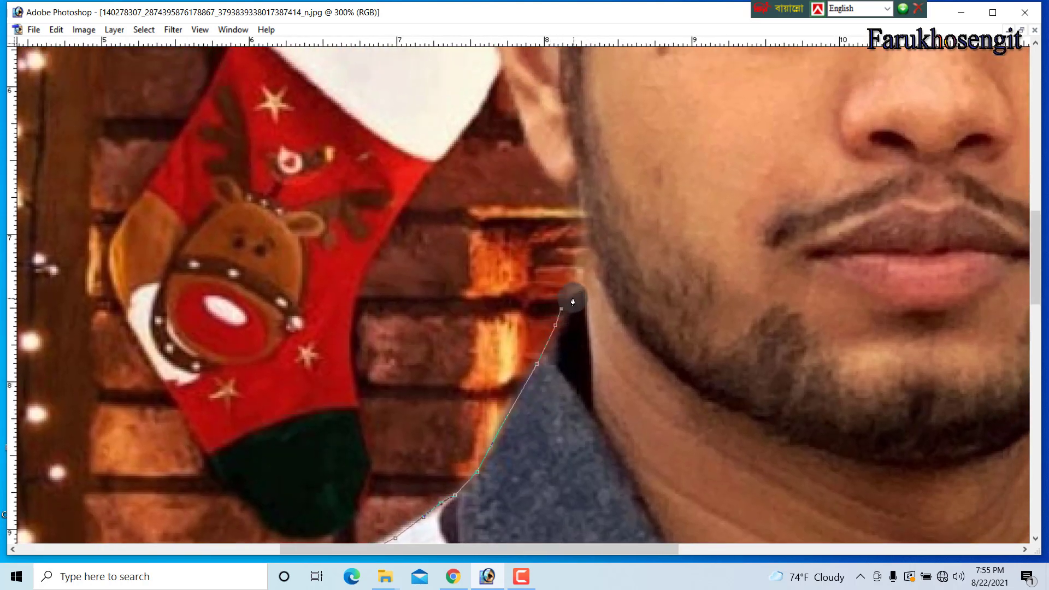
Continue the path from the dark inner collar up the neck and jaw edge to just below the earlobe.
{"action": "left_click", "coordinate": [581, 291]}
{"action": "left_click_drag", "start_coordinate": [596, 254], "coordinate": [569, 339]}
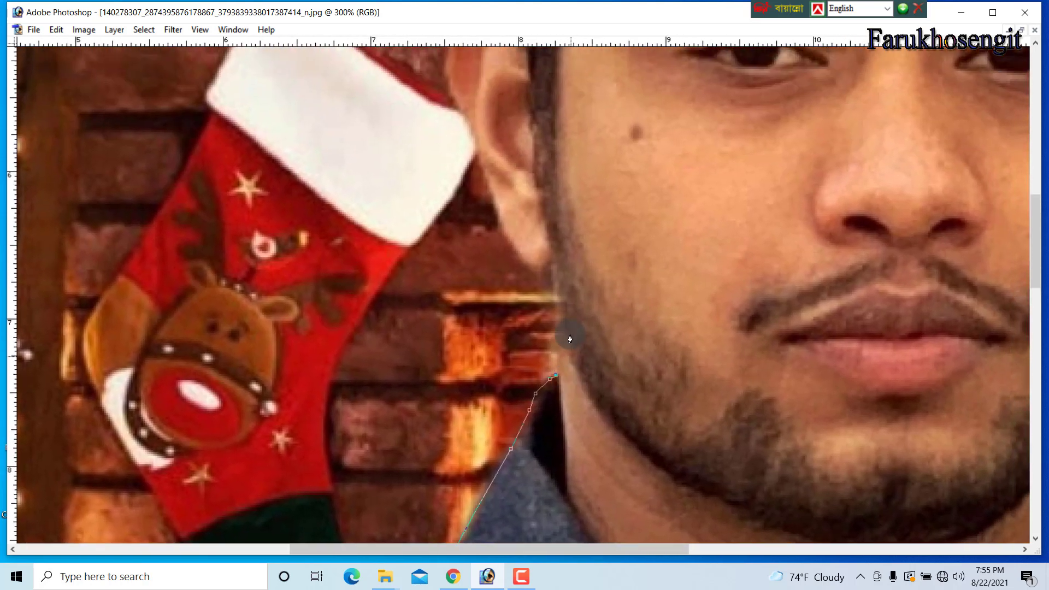
{"action": "left_click", "coordinate": [556, 315]}
{"action": "left_click_drag", "start_coordinate": [558, 302], "coordinate": [550, 351]}
{"action": "left_click", "coordinate": [548, 348]}
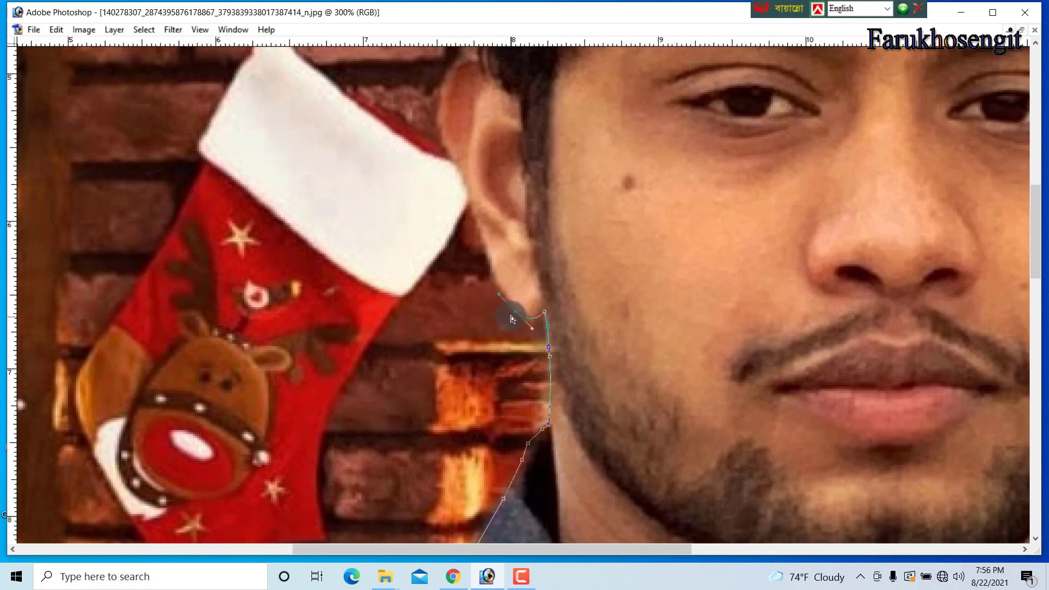
Rework the curve under the earlobe and trace the ear's outer edge with curved segments up to where it meets the hair.
{"action": "key", "text": "ctrl+z"}
{"action": "left_click_drag", "start_coordinate": [502, 299], "coordinate": [503, 296]}
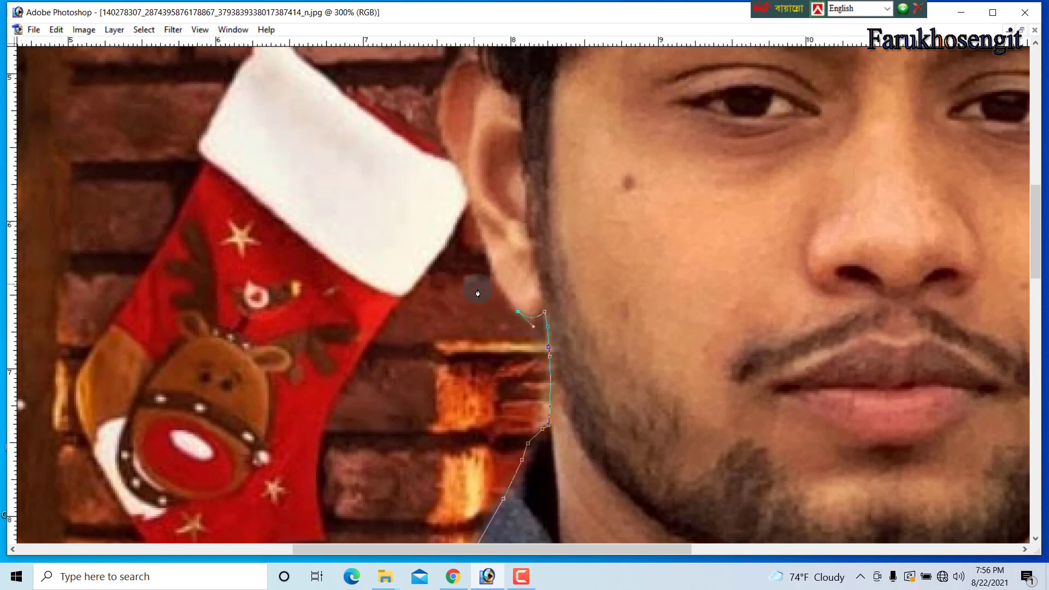
{"action": "mouse_move", "coordinate": [501, 296]}
{"action": "left_mouse_down"}
{"action": "mouse_move", "coordinate": [480, 234]}
{"action": "mouse_move", "coordinate": [489, 356]}
{"action": "mouse_move", "coordinate": [459, 262]}
{"action": "mouse_move", "coordinate": [517, 282]}
{"action": "mouse_move", "coordinate": [525, 263]}
{"action": "mouse_move", "coordinate": [515, 258]}
{"action": "left_mouse_up"}
{"action": "scroll", "coordinate": [475, 322], "scroll_direction": "up", "scroll_amount": 3}
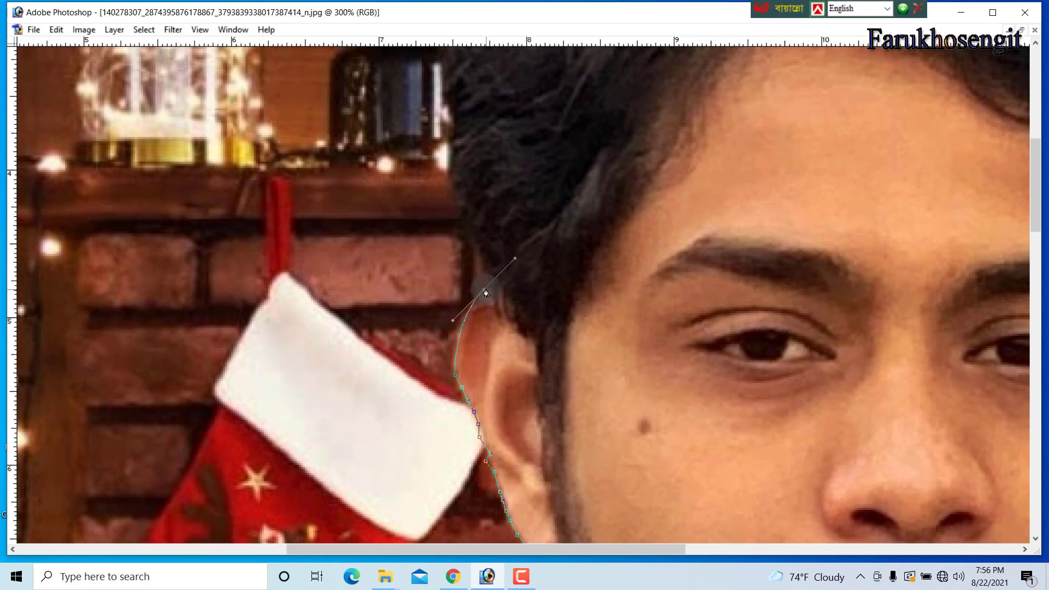
{"action": "scroll", "coordinate": [483, 293], "scroll_direction": "up", "scroll_amount": 3}
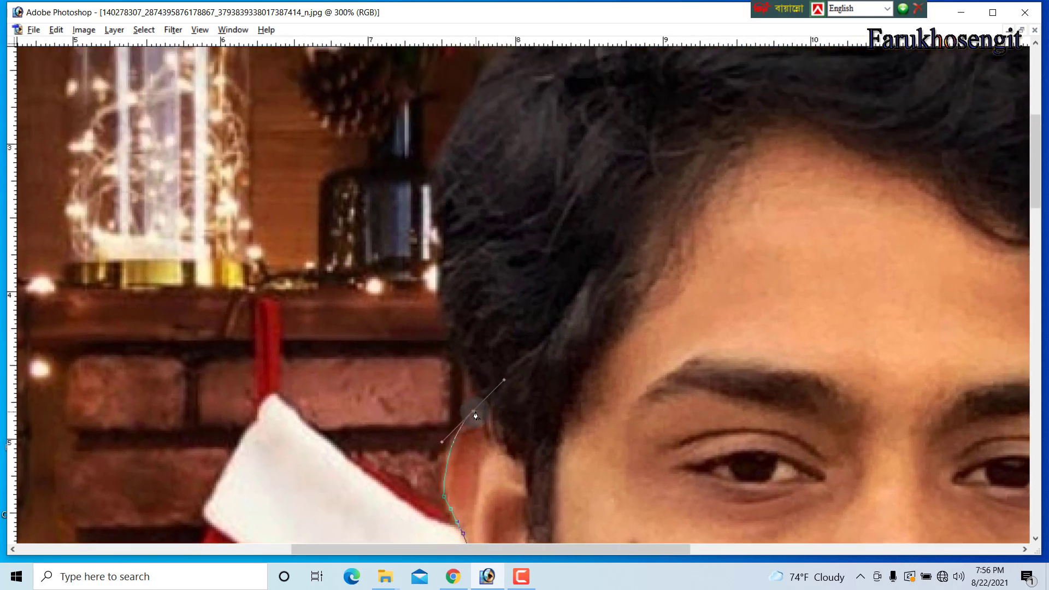
Remove the outgoing handle at the top of the ear and trace the hair edge above it with short straight segments.
{"action": "left_click", "coordinate": [474, 411], "text": "alt"}
{"action": "left_click", "coordinate": [468, 403]}
{"action": "left_click", "coordinate": [469, 389]}
{"action": "left_click", "coordinate": [467, 373]}
{"action": "left_click", "coordinate": [459, 351]}
{"action": "left_click", "coordinate": [449, 335]}
{"action": "left_click", "coordinate": [441, 321]}
{"action": "left_click", "coordinate": [439, 296]}
Continue the path with closely spaced anchor points up the side of the hair along the dark glass bottle.
{"action": "scroll", "coordinate": [461, 315], "scroll_direction": "up", "scroll_amount": 2}
{"action": "left_click", "coordinate": [433, 355]}
{"action": "left_click", "coordinate": [434, 335]}
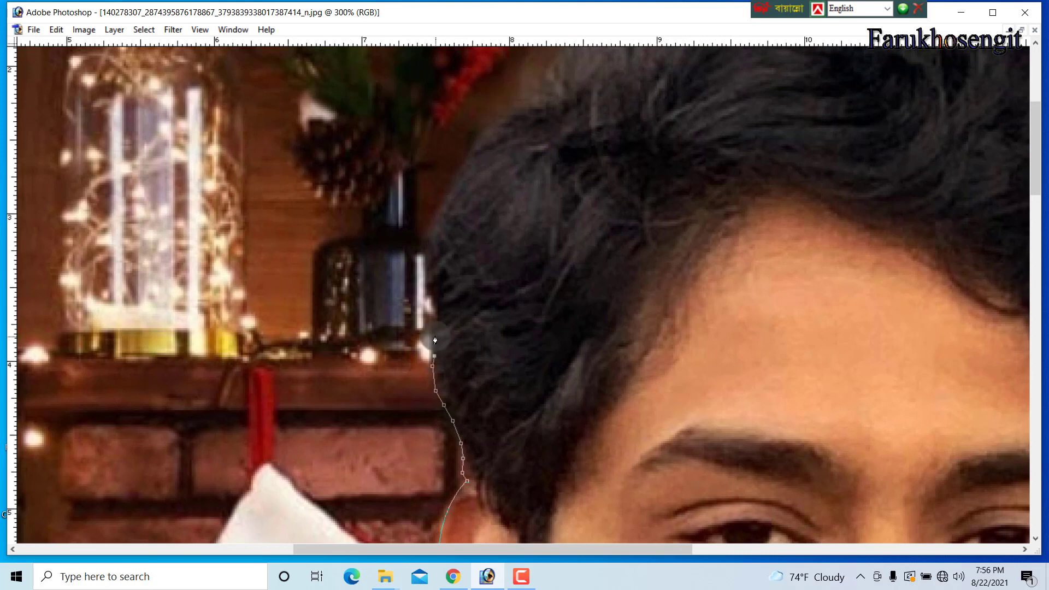
{"action": "left_click", "coordinate": [433, 316]}
{"action": "left_click", "coordinate": [430, 300]}
{"action": "left_click", "coordinate": [425, 285]}
{"action": "left_click", "coordinate": [424, 275]}
{"action": "scroll", "coordinate": [461, 282], "scroll_direction": "up", "scroll_amount": 3}
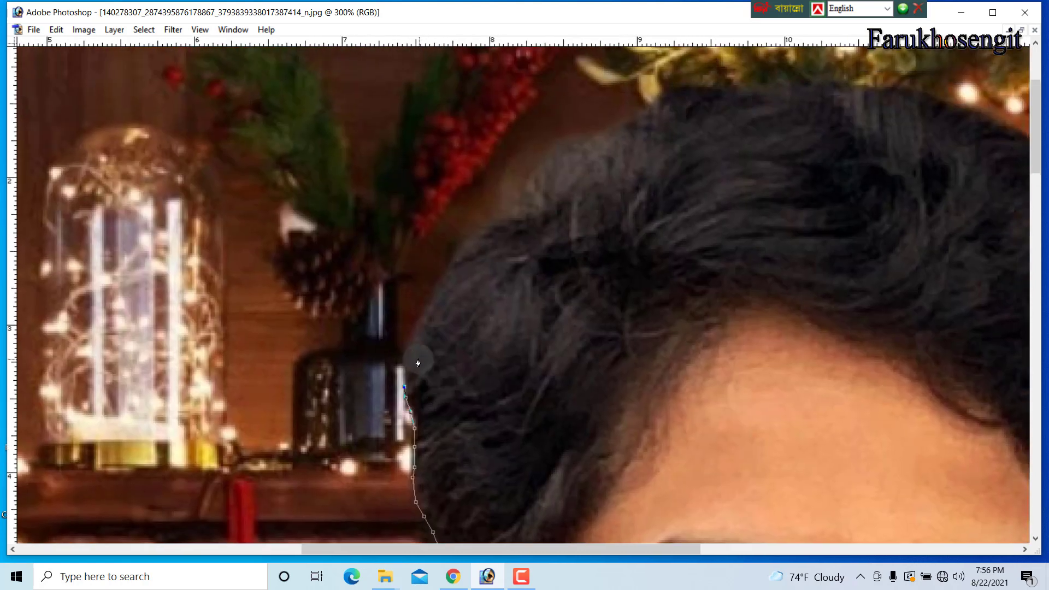
Trace the hair's slanting upper edge from the bottle past the pine cone towards the red berries.
{"action": "left_click", "coordinate": [423, 251]}
{"action": "left_click", "coordinate": [425, 231]}
{"action": "left_click", "coordinate": [414, 329]}
{"action": "left_click", "coordinate": [421, 315]}
{"action": "left_click", "coordinate": [437, 297]}
{"action": "left_click", "coordinate": [449, 274]}
{"action": "scroll", "coordinate": [491, 293], "scroll_direction": "up", "scroll_amount": 4}
{"action": "left_click", "coordinate": [426, 389]}
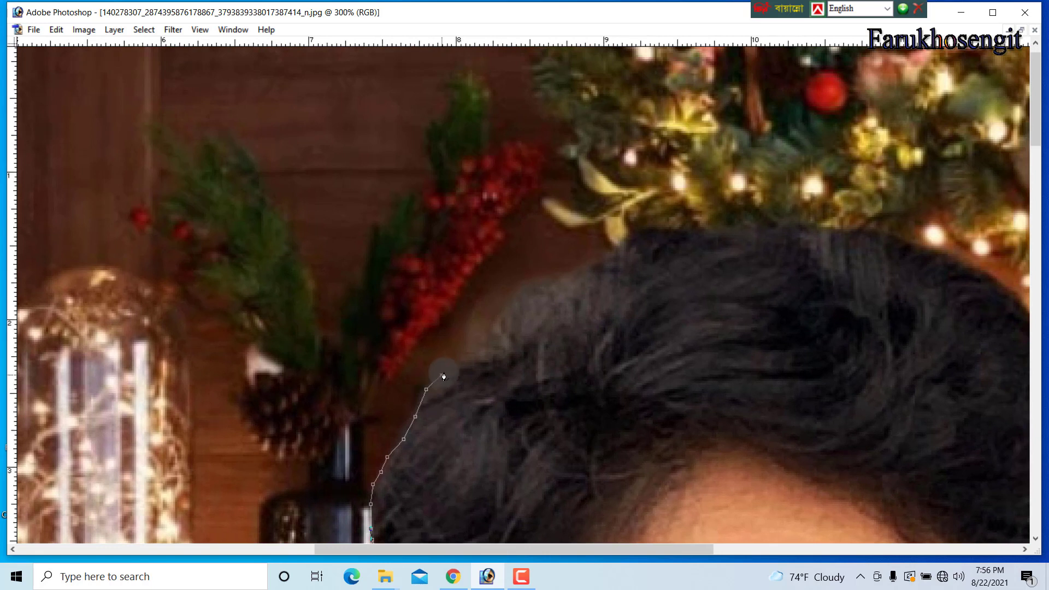
{"action": "left_click", "coordinate": [442, 375]}
{"action": "left_click", "coordinate": [463, 360]}
Follow the hair contour from beside the red berries up to the start of the crown below the wreath leaves.
{"action": "scroll", "coordinate": [515, 304], "scroll_direction": "right", "scroll_amount": 3}
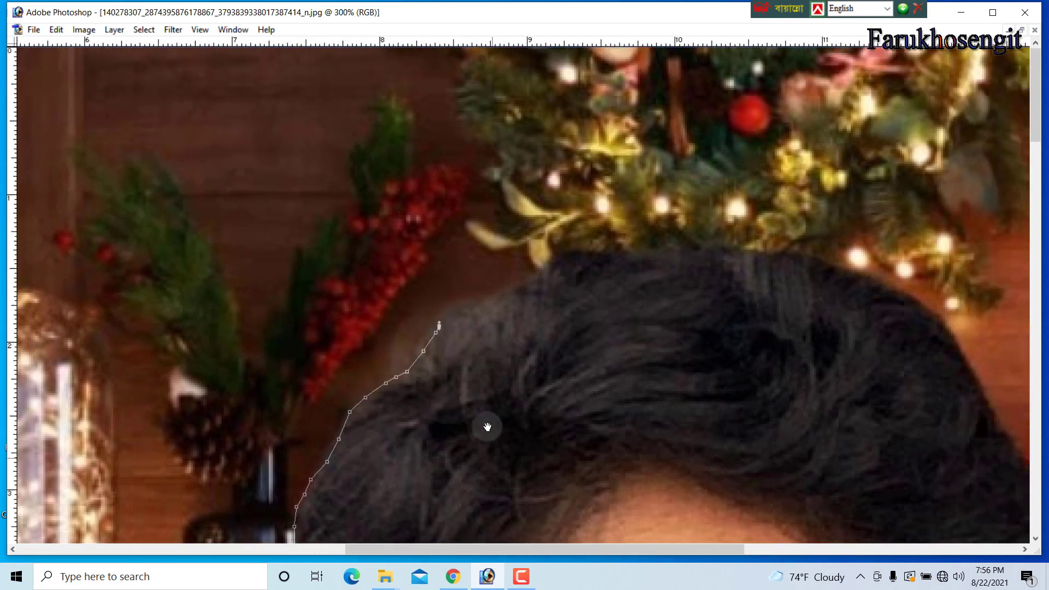
{"action": "left_click", "coordinate": [469, 303]}
{"action": "left_click", "coordinate": [492, 295]}
{"action": "left_click", "coordinate": [506, 285]}
{"action": "left_click", "coordinate": [537, 278]}
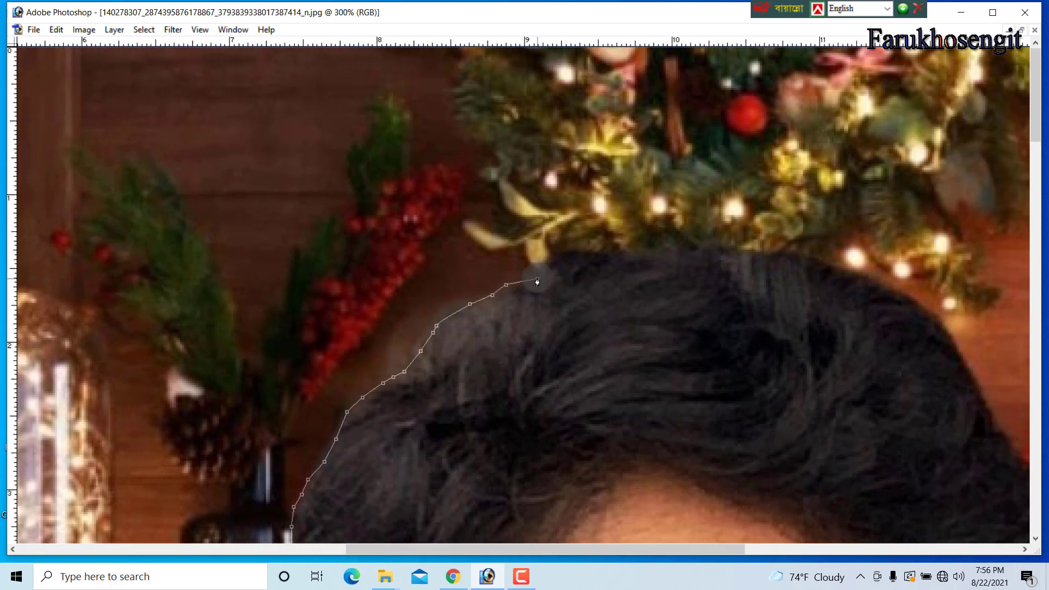
Trace the nearly level top of the hair beneath the wreath with straight path segments.
{"action": "left_click", "coordinate": [558, 256]}
{"action": "left_click", "coordinate": [590, 254]}
{"action": "left_click", "coordinate": [617, 252]}
{"action": "left_click", "coordinate": [647, 248]}
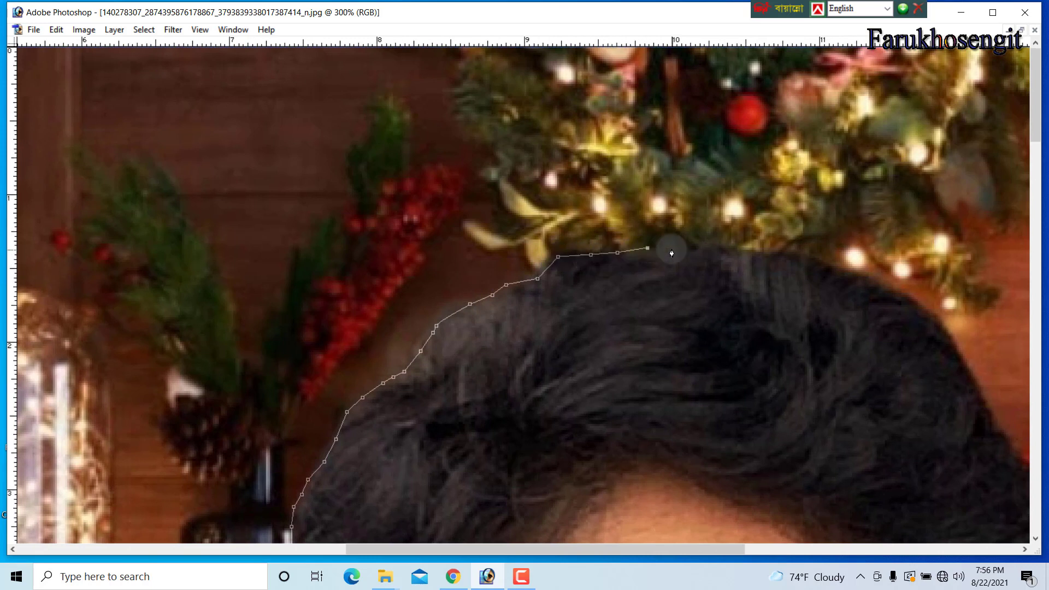
{"action": "left_click", "coordinate": [672, 250]}
{"action": "left_click", "coordinate": [688, 252]}
{"action": "left_click_drag", "start_coordinate": [716, 286], "coordinate": [363, 332]}
{"action": "left_click", "coordinate": [388, 245]}
{"action": "left_click", "coordinate": [416, 248]}
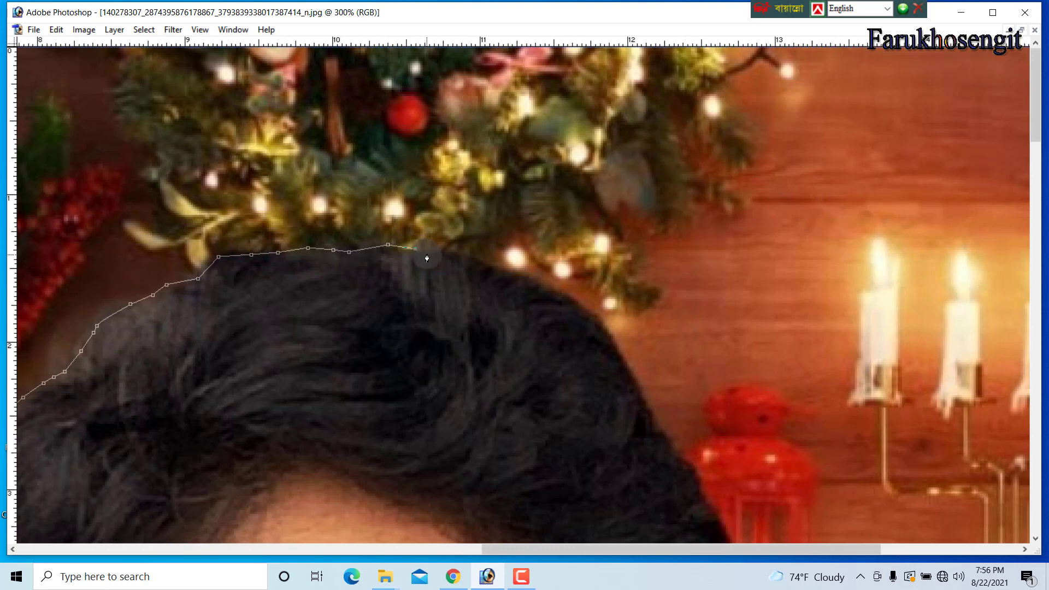
Carry the path over the crown and down the hair's far slope on the candle side of the photo.
{"action": "left_click", "coordinate": [427, 254]}
{"action": "left_click", "coordinate": [452, 254]}
{"action": "left_click", "coordinate": [471, 259]}
{"action": "left_click", "coordinate": [518, 274]}
{"action": "left_click", "coordinate": [561, 292]}
{"action": "left_click", "coordinate": [594, 320]}
{"action": "left_click", "coordinate": [614, 341]}
{"action": "left_click", "coordinate": [632, 380]}
{"action": "left_click", "coordinate": [647, 414]}
Continue anchor points down the hair edge beside the red lantern to the widest part of the hair.
{"action": "left_click_drag", "start_coordinate": [647, 413], "coordinate": [450, 200]}
{"action": "left_click", "coordinate": [659, 426]}
{"action": "left_click", "coordinate": [481, 238]}
{"action": "left_click", "coordinate": [491, 255]}
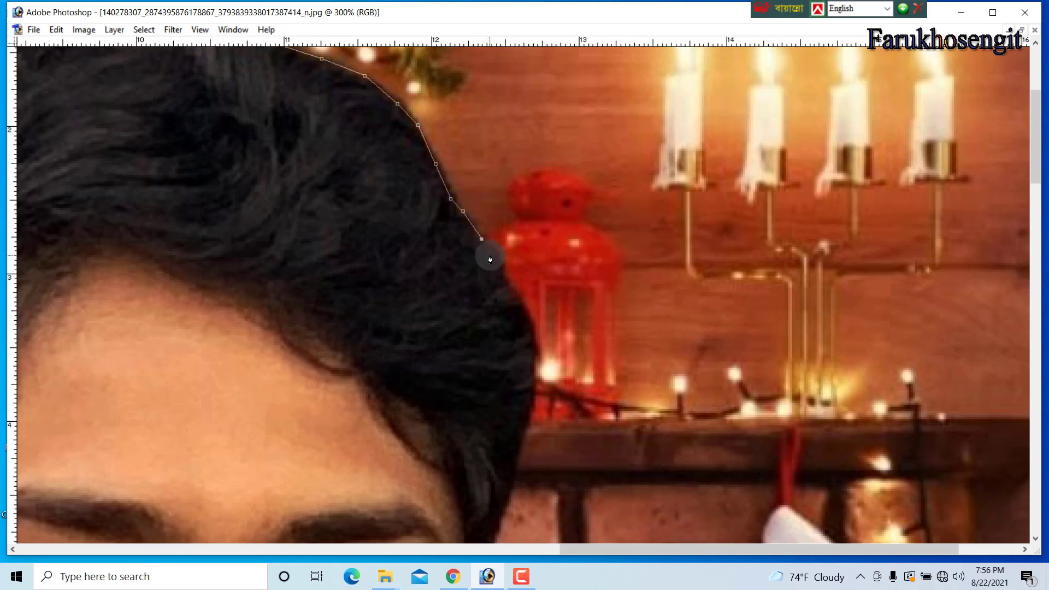
{"action": "left_click", "coordinate": [502, 275]}
{"action": "left_click", "coordinate": [519, 305]}
{"action": "scroll", "coordinate": [542, 377], "scroll_direction": "down", "scroll_amount": 3}
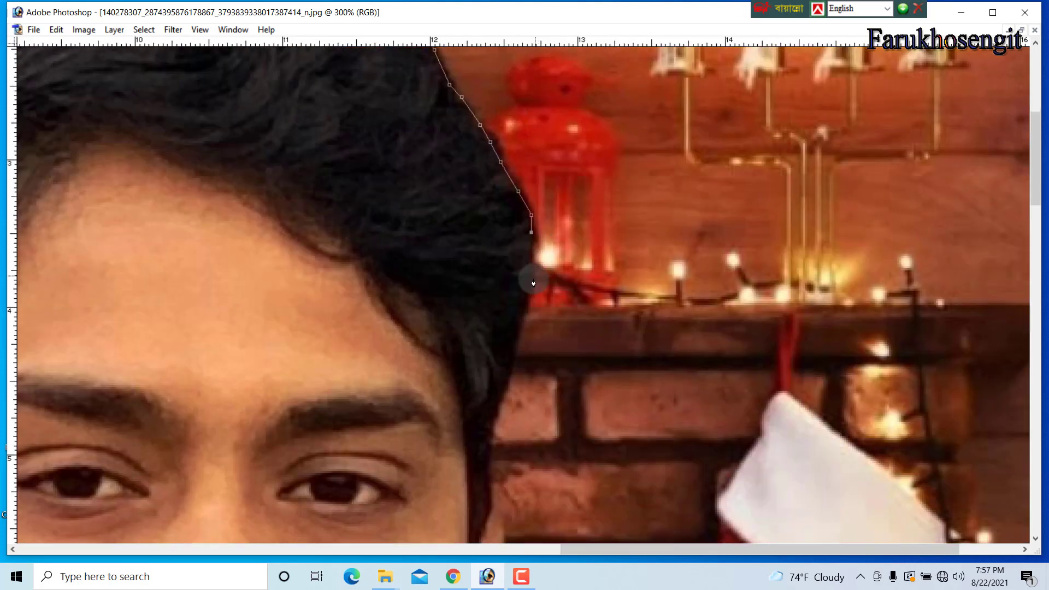
Trace the hair edge down past the mantel and along the brick wall to the top of the second ear.
{"action": "left_click_drag", "start_coordinate": [507, 382], "coordinate": [538, 240]}
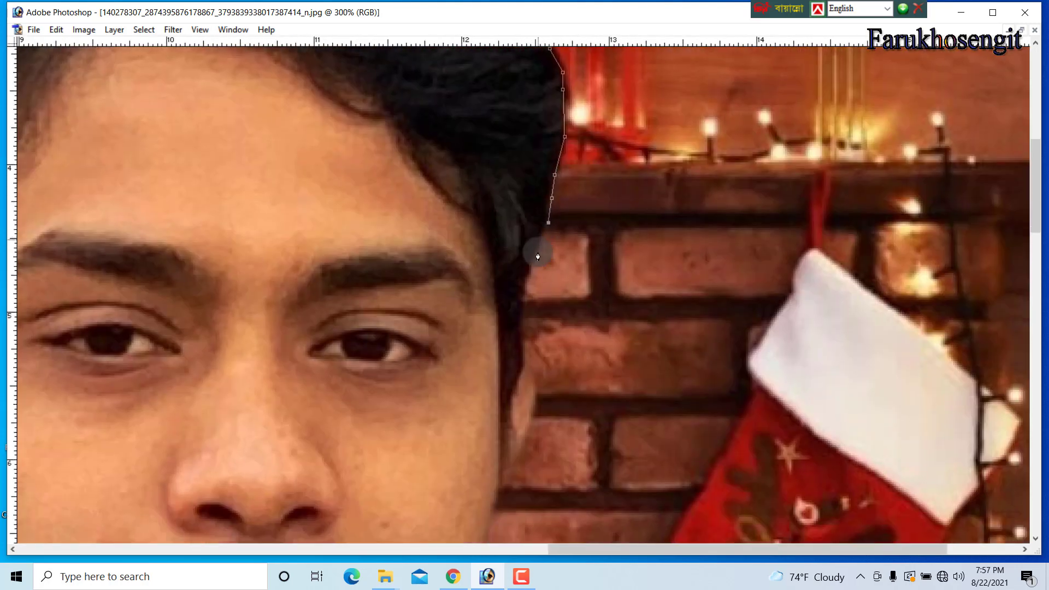
{"action": "left_click", "coordinate": [529, 268]}
{"action": "left_click", "coordinate": [524, 305]}
{"action": "left_click", "coordinate": [523, 348]}
{"action": "left_click_drag", "start_coordinate": [499, 393], "coordinate": [484, 248]}
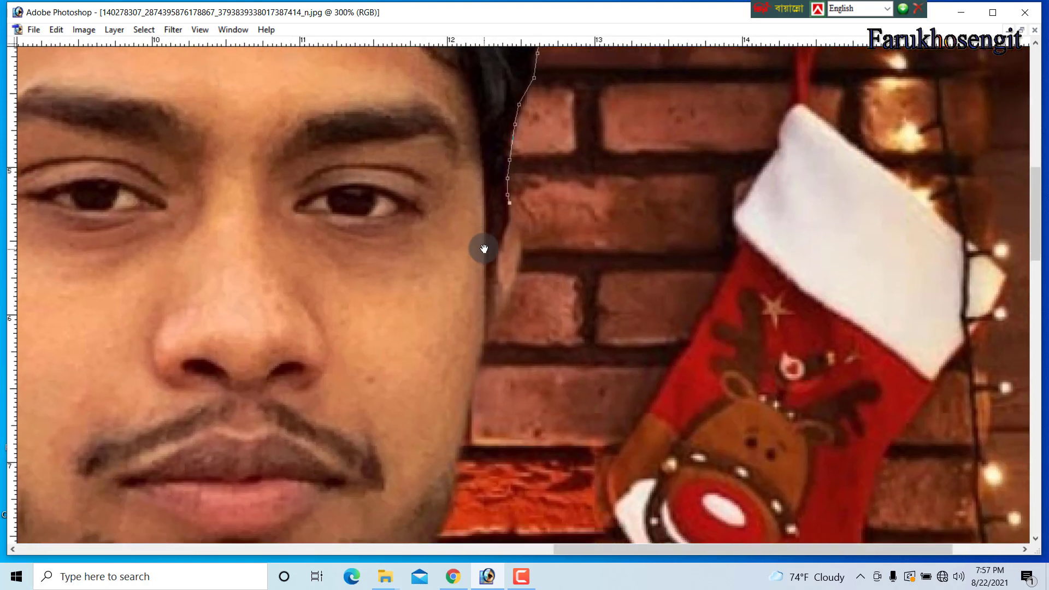
{"action": "left_click", "coordinate": [511, 218]}
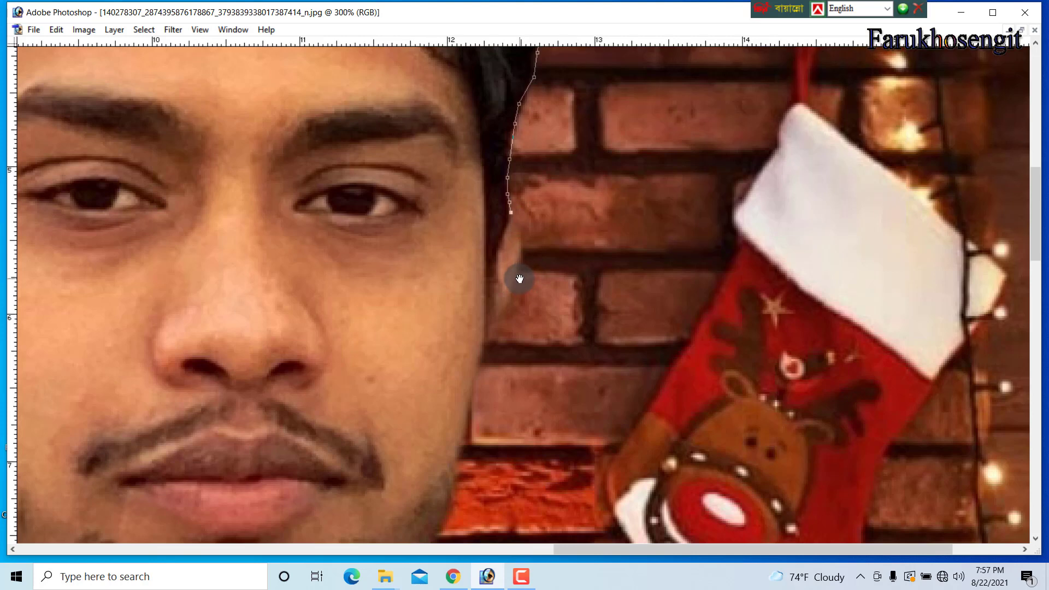
Trace the second ear's outer edge with curved anchor points, ending where the ear meets the cheek.
{"action": "key", "text": "ctrl+plus"}
{"action": "left_click_drag", "start_coordinate": [519, 253], "coordinate": [495, 189]}
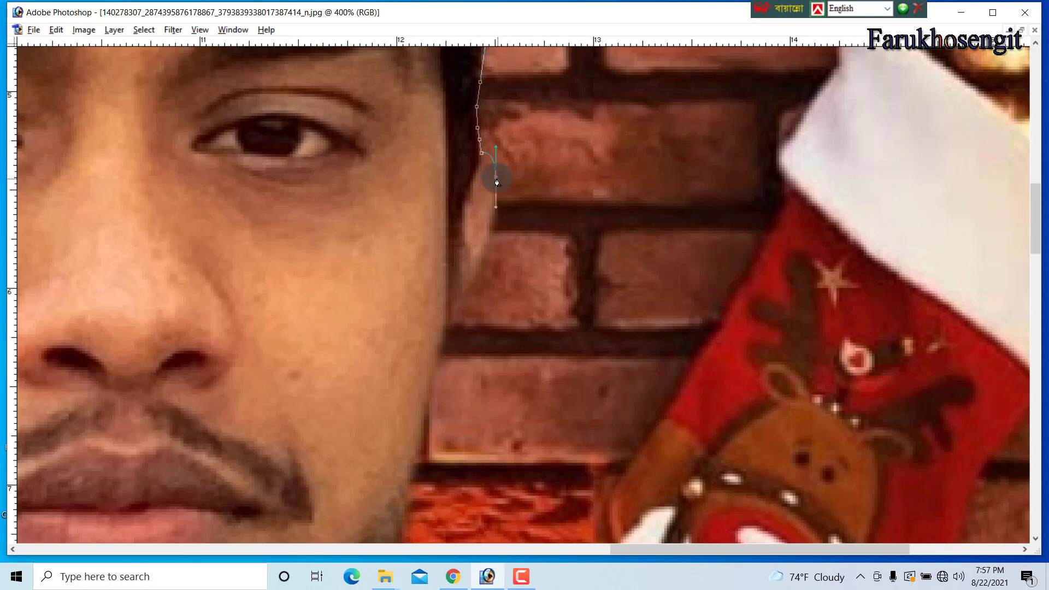
{"action": "left_click_drag", "start_coordinate": [497, 260], "coordinate": [488, 217]}
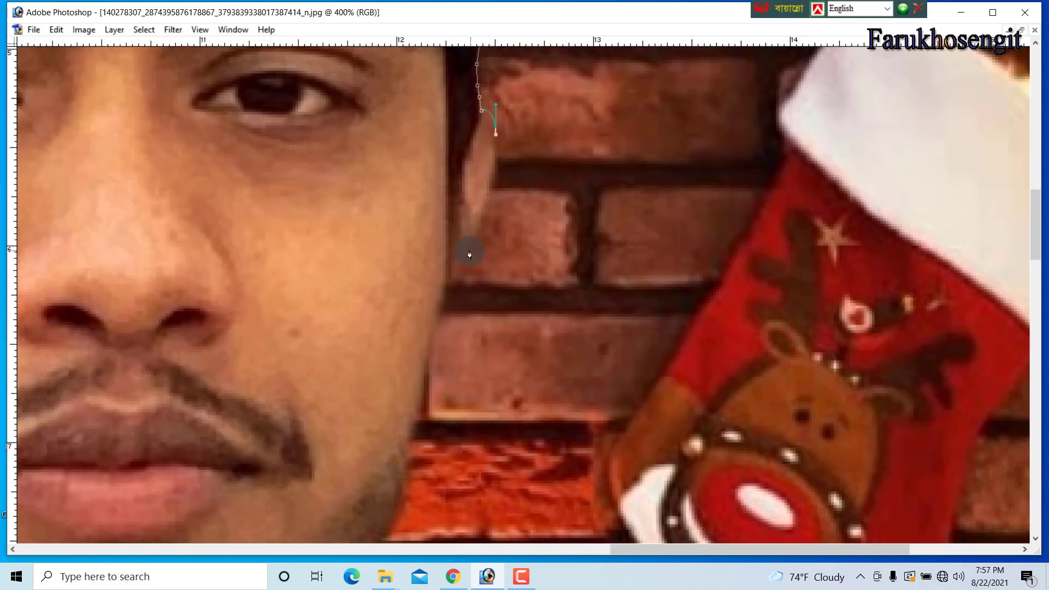
{"action": "left_click_drag", "start_coordinate": [469, 252], "coordinate": [447, 298]}
{"action": "scroll", "coordinate": [471, 254], "scroll_direction": "down", "scroll_amount": 3}
{"action": "left_click", "coordinate": [453, 167]}
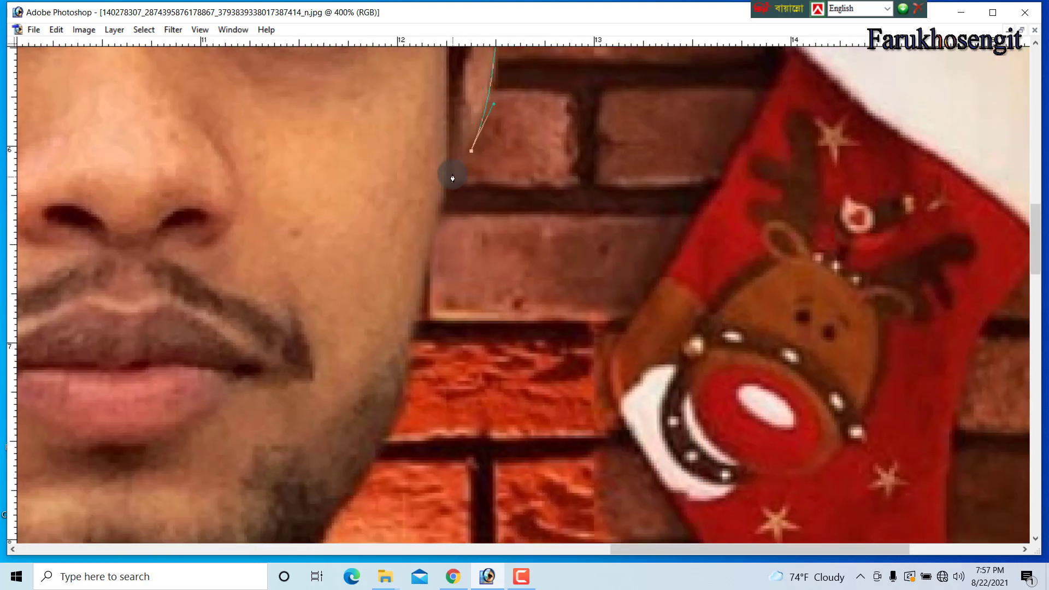
Continue the path down the cheek edge below the second ear with short straight segments.
{"action": "left_click", "coordinate": [448, 193]}
{"action": "left_click", "coordinate": [445, 209]}
{"action": "left_click", "coordinate": [435, 231]}
{"action": "left_click", "coordinate": [433, 244]}
{"action": "left_click", "coordinate": [423, 282]}
{"action": "left_click", "coordinate": [424, 295]}
{"action": "scroll", "coordinate": [425, 321], "scroll_direction": "down", "scroll_amount": 4}
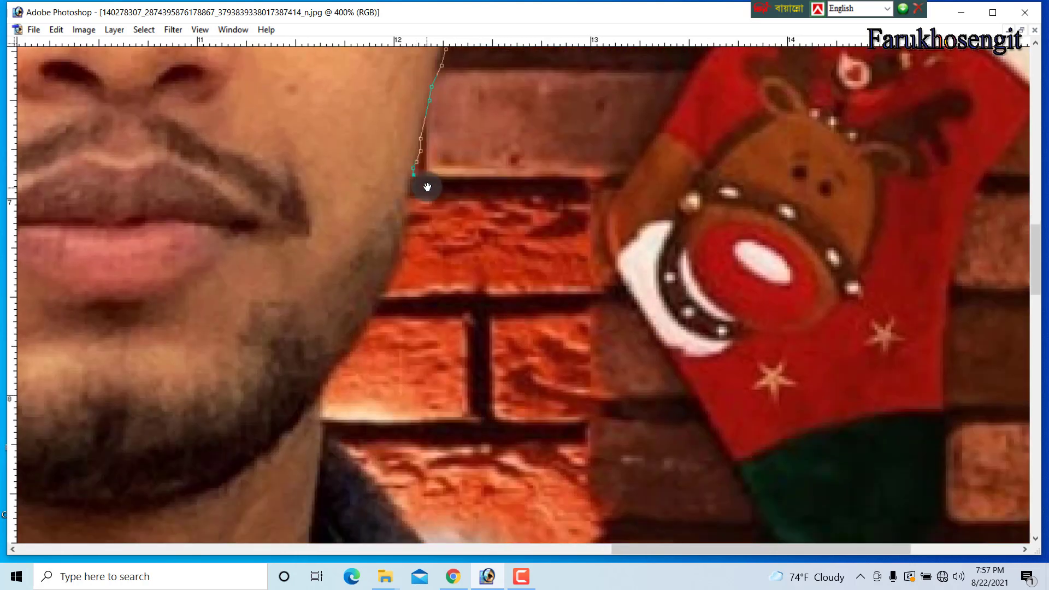
Trace the bearded jawline beside the bright orange bricks with closely spaced anchor points.
{"action": "left_click", "coordinate": [410, 188]}
{"action": "left_click", "coordinate": [409, 210]}
{"action": "left_click", "coordinate": [408, 226]}
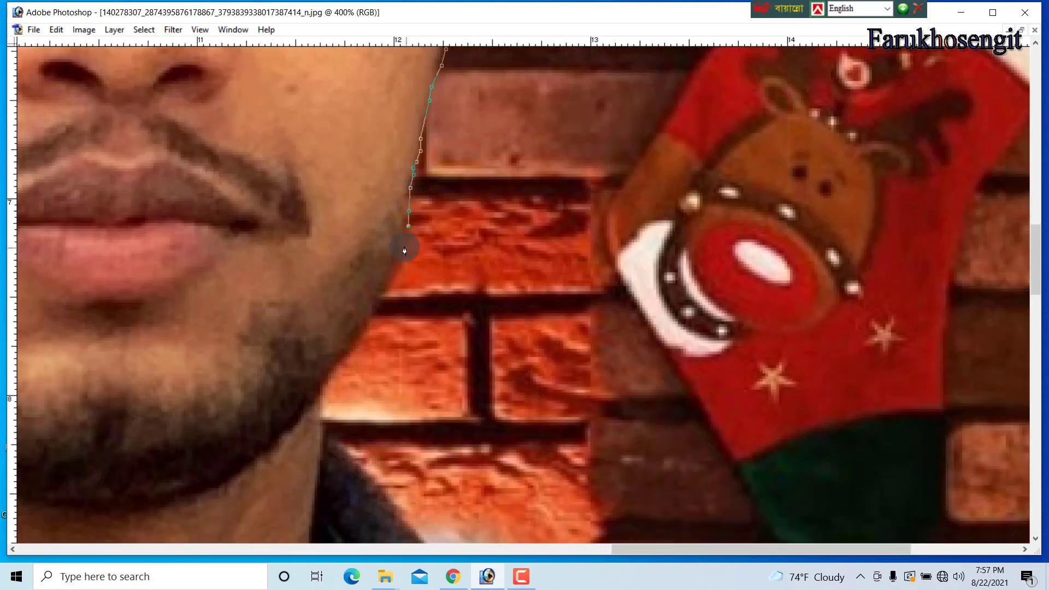
{"action": "left_click_drag", "start_coordinate": [399, 268], "coordinate": [396, 221]}
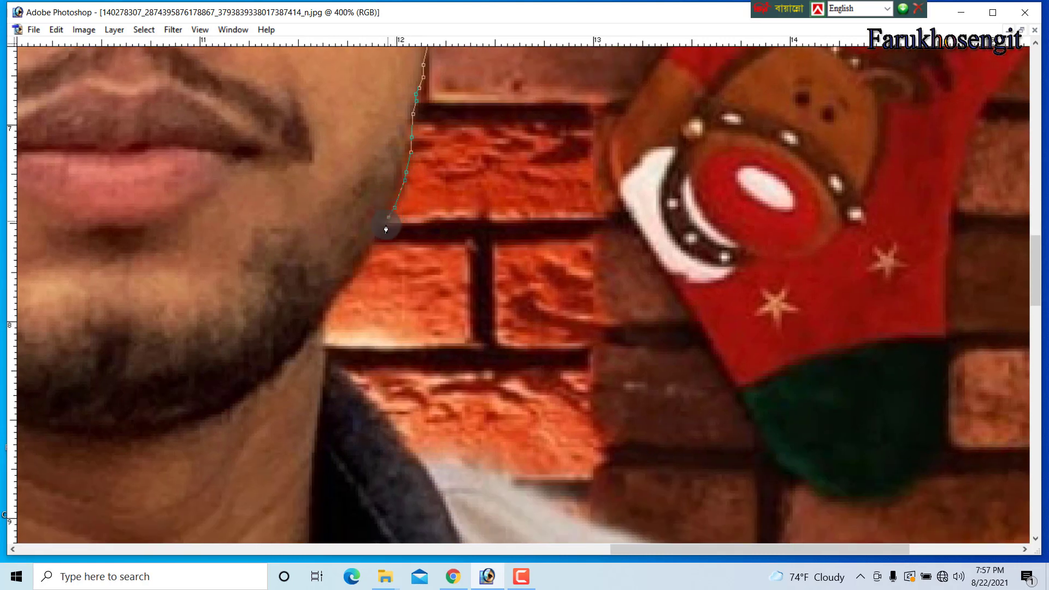
{"action": "left_click", "coordinate": [374, 246]}
{"action": "left_click_drag", "start_coordinate": [360, 273], "coordinate": [362, 235]}
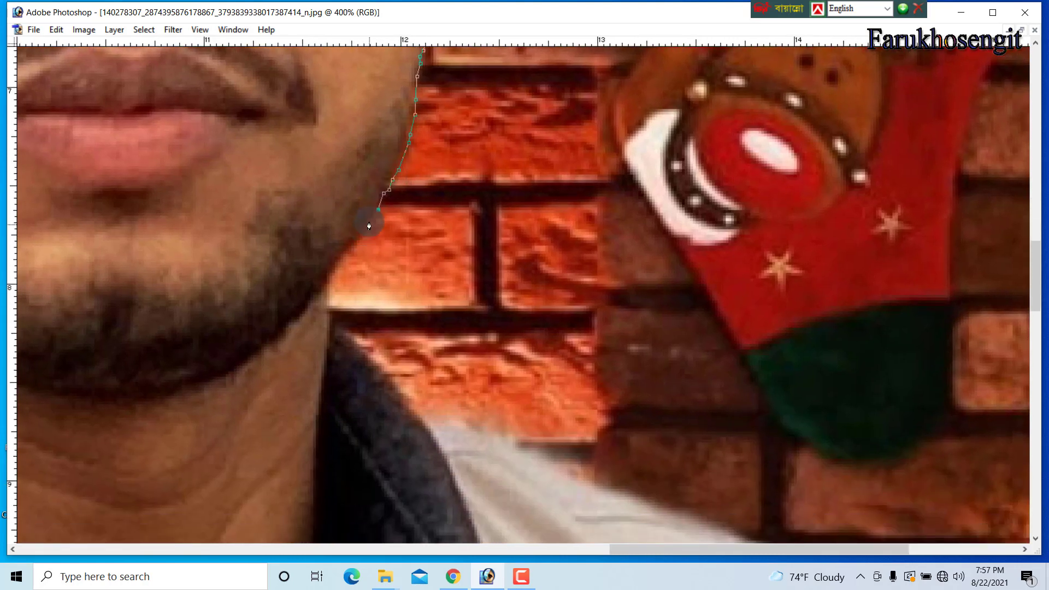
Continue the path along the lower jaw and down the short neck edge to the top of the denim collar.
{"action": "left_click", "coordinate": [362, 239]}
{"action": "left_click", "coordinate": [334, 268]}
{"action": "left_click", "coordinate": [332, 284]}
{"action": "left_click", "coordinate": [331, 293]}
{"action": "left_click_drag", "start_coordinate": [326, 322], "coordinate": [333, 201]}
{"action": "left_click", "coordinate": [340, 187]}
Trace the denim collar's outer edge and carry the path onto the start of the white jacket shoulder.
{"action": "left_click", "coordinate": [361, 219]}
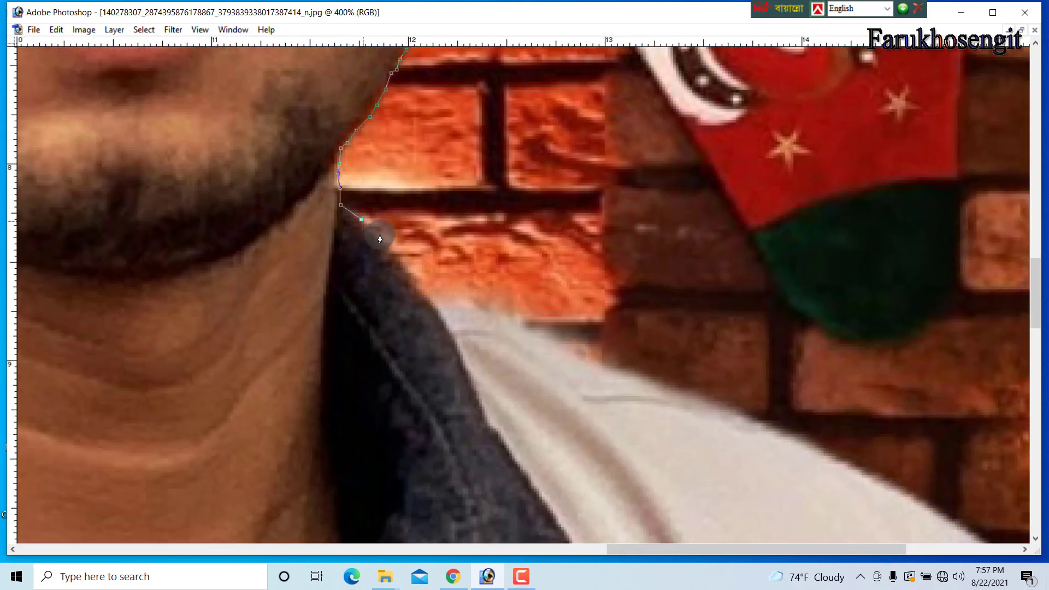
{"action": "left_click", "coordinate": [390, 242]}
{"action": "left_click", "coordinate": [405, 261]}
{"action": "left_click", "coordinate": [450, 292]}
{"action": "left_click", "coordinate": [502, 311]}
{"action": "left_click", "coordinate": [557, 346]}
Extend the path along the sloping shoulder edge of the white jacket with straight segments.
{"action": "left_click_drag", "start_coordinate": [557, 346], "coordinate": [468, 251]}
{"action": "left_click", "coordinate": [502, 259]}
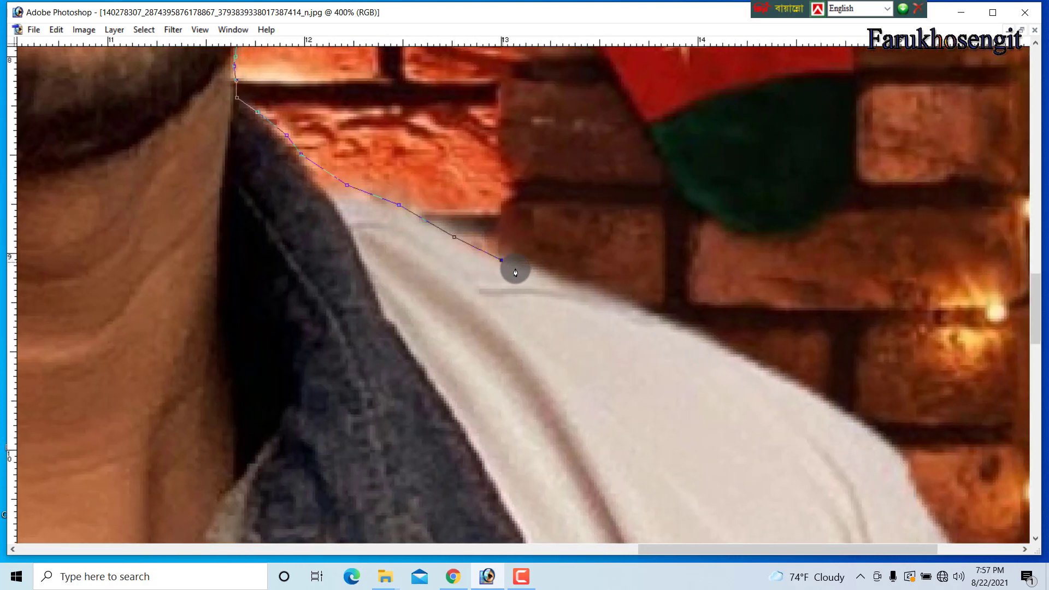
{"action": "left_click", "coordinate": [541, 271]}
{"action": "left_click", "coordinate": [669, 324]}
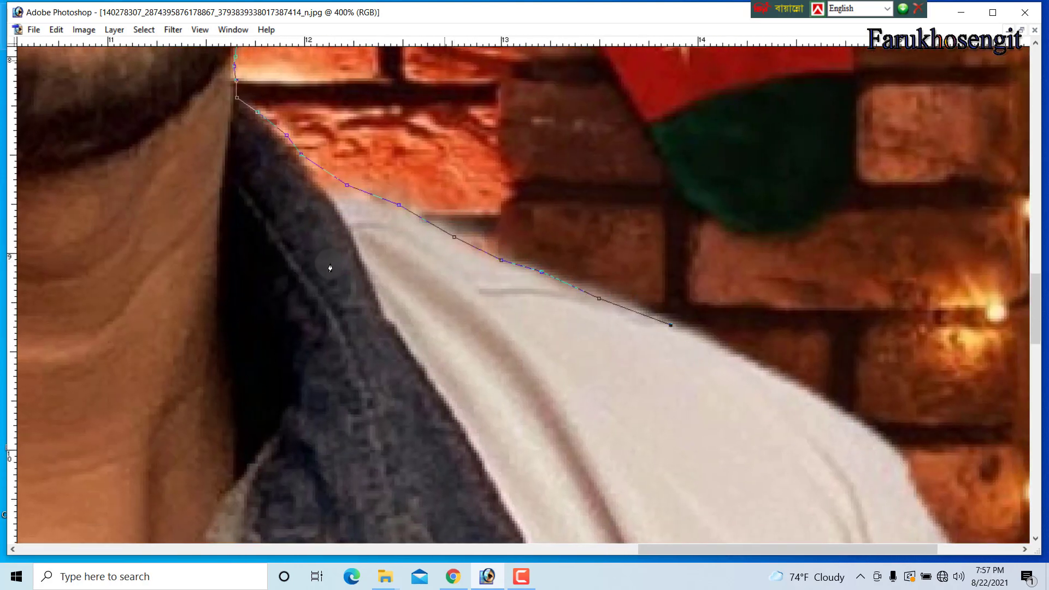
{"action": "left_click_drag", "start_coordinate": [730, 407], "coordinate": [634, 309]}
{"action": "left_click", "coordinate": [689, 283]}
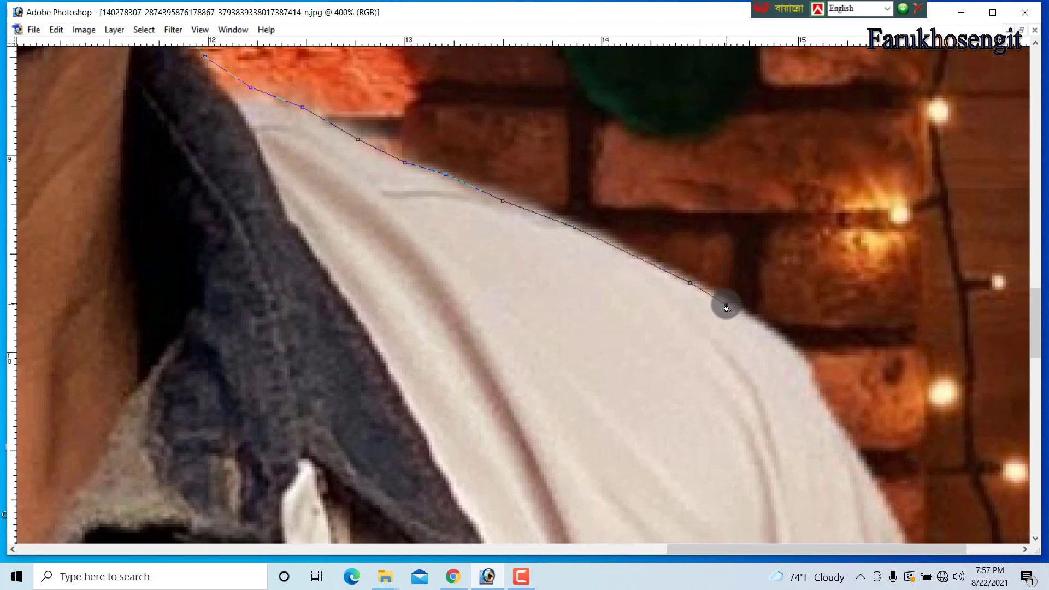
Trace the rounded end of the shoulder and the start of the sleeve's outer edge.
{"action": "left_click", "coordinate": [788, 347]}
{"action": "left_click", "coordinate": [810, 377]}
{"action": "left_click_drag", "start_coordinate": [823, 423], "coordinate": [758, 305]}
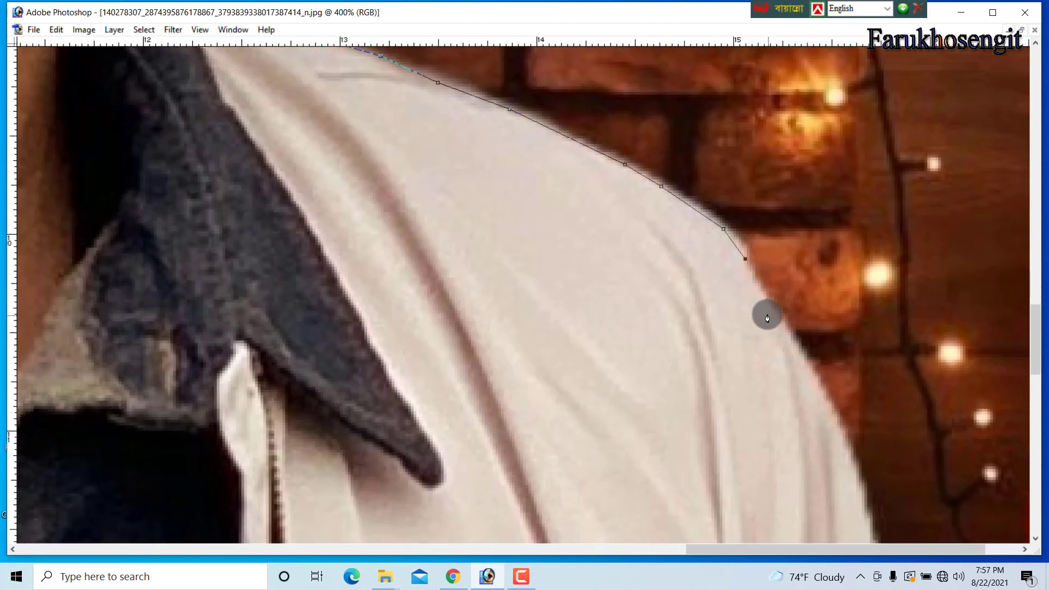
{"action": "left_click", "coordinate": [767, 315]}
{"action": "left_click", "coordinate": [793, 342]}
{"action": "left_click", "coordinate": [814, 378]}
Extend the path down the outer edge of the white jacket's sleeve toward the bottom of the photo.
{"action": "key", "text": "ctrl+minus"}
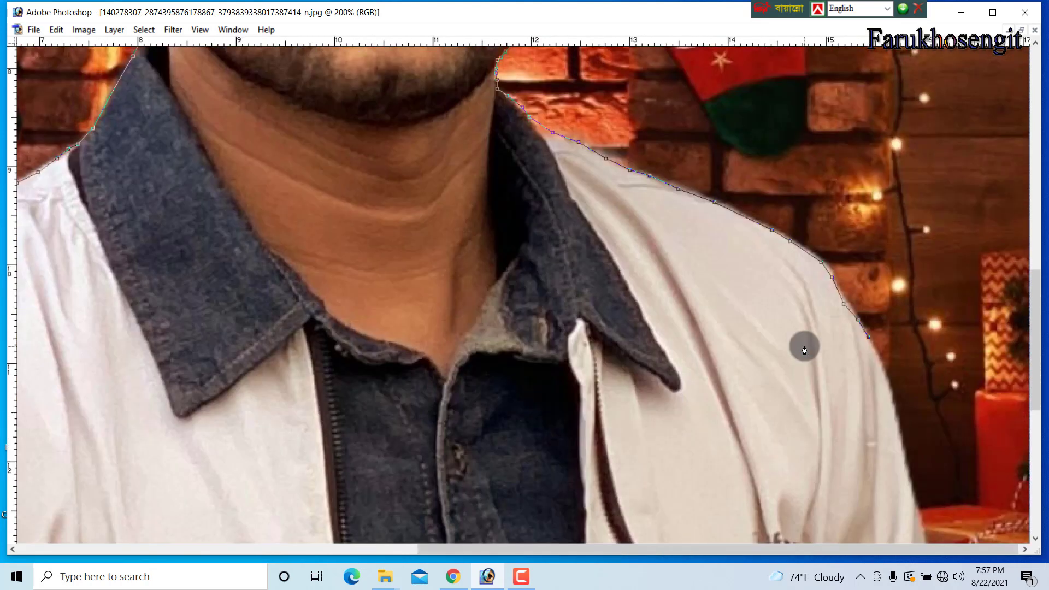
{"action": "scroll", "coordinate": [721, 262], "scroll_direction": "down", "scroll_amount": 3}
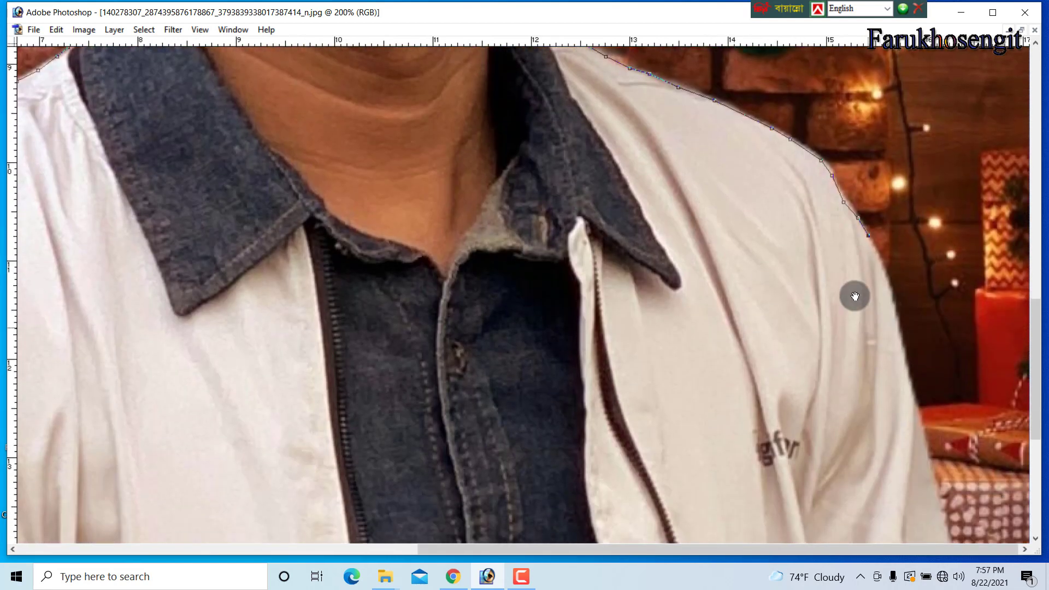
{"action": "scroll", "coordinate": [855, 296], "scroll_direction": "down", "scroll_amount": 1}
{"action": "left_click_drag", "start_coordinate": [897, 259], "coordinate": [900, 283]}
{"action": "left_click", "coordinate": [905, 312]}
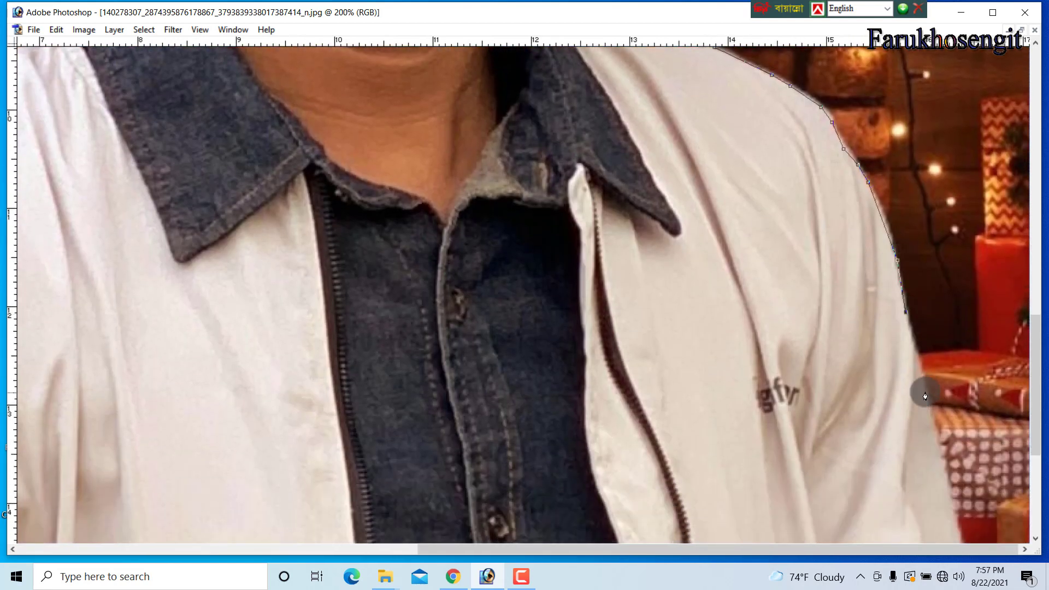
{"action": "left_click", "coordinate": [934, 444]}
Carry the path past the photo's bottom edge and up through the empty area beyond its right edge.
{"action": "key", "text": "ctrl+minus"}
{"action": "key", "text": "ctrl+minus"}
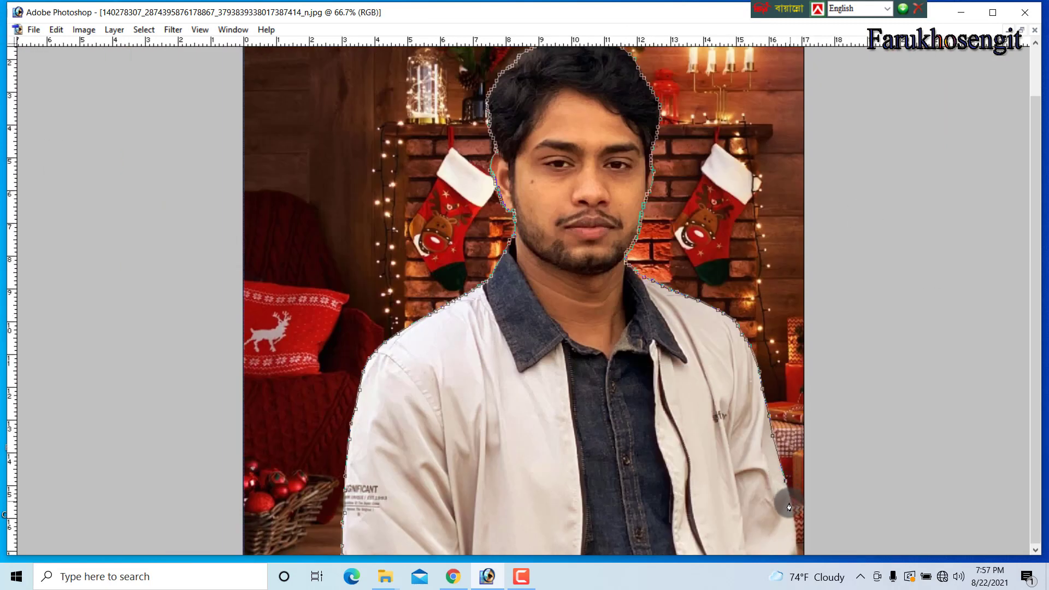
{"action": "key", "text": "ctrl+minus"}
{"action": "key", "text": "ctrl+minus"}
{"action": "key", "text": "ctrl+minus"}
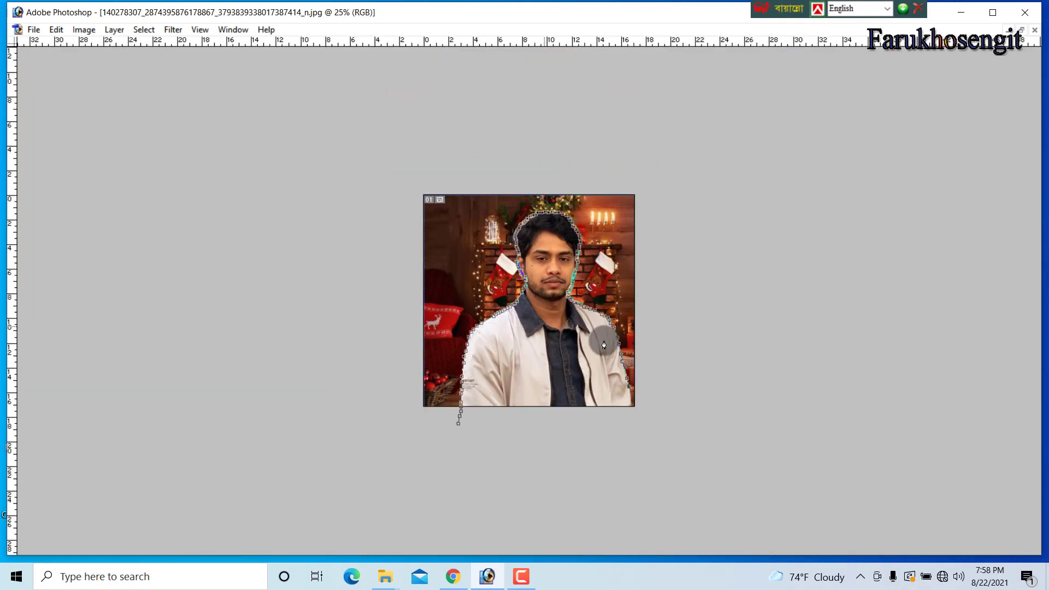
{"action": "key", "text": "ctrl+plus"}
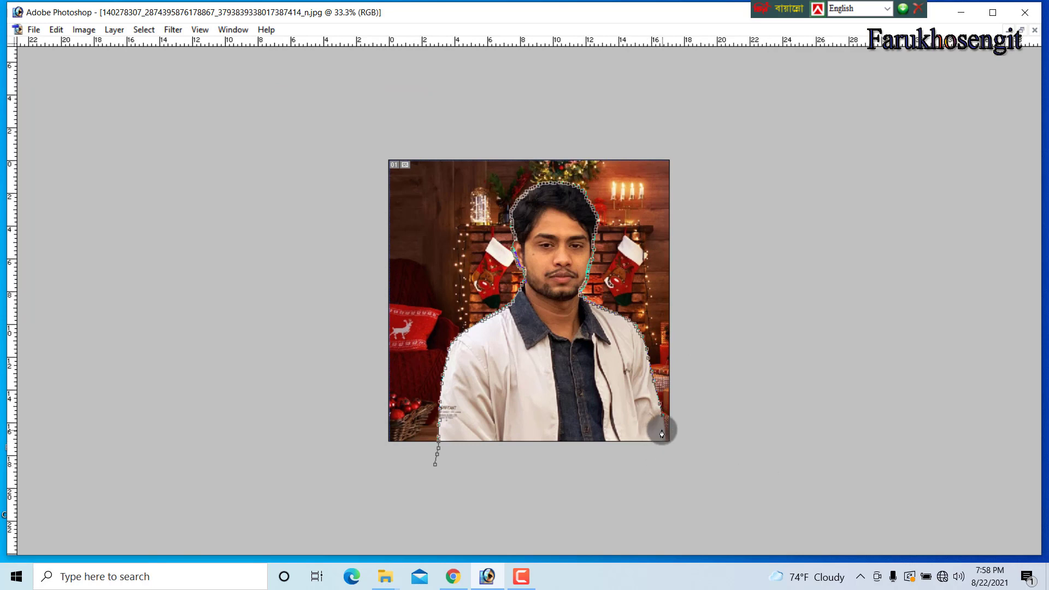
{"action": "left_click", "coordinate": [664, 445]}
{"action": "left_click", "coordinate": [722, 455]}
{"action": "left_click", "coordinate": [721, 400]}
{"action": "left_click", "coordinate": [718, 322]}
{"action": "left_click", "coordinate": [719, 245]}
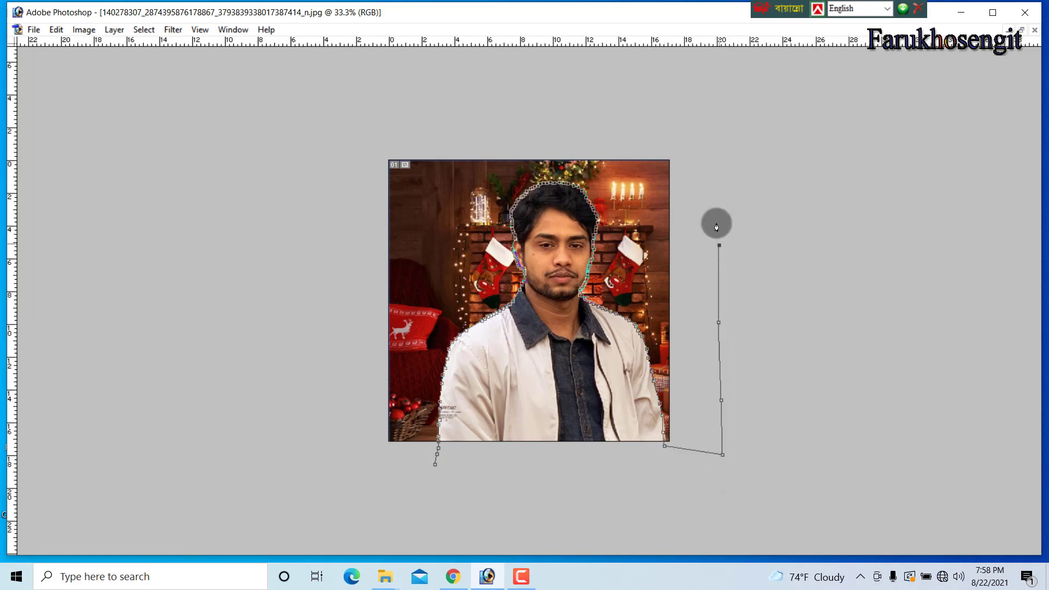
Run the path around the outside of the photo's upper corners, above its top edge.
{"action": "left_click", "coordinate": [701, 165]}
{"action": "left_click", "coordinate": [665, 121]}
{"action": "left_click", "coordinate": [549, 116]}
{"action": "left_click", "coordinate": [417, 111]}
{"action": "left_click", "coordinate": [333, 138]}
{"action": "left_click", "coordinate": [324, 187]}
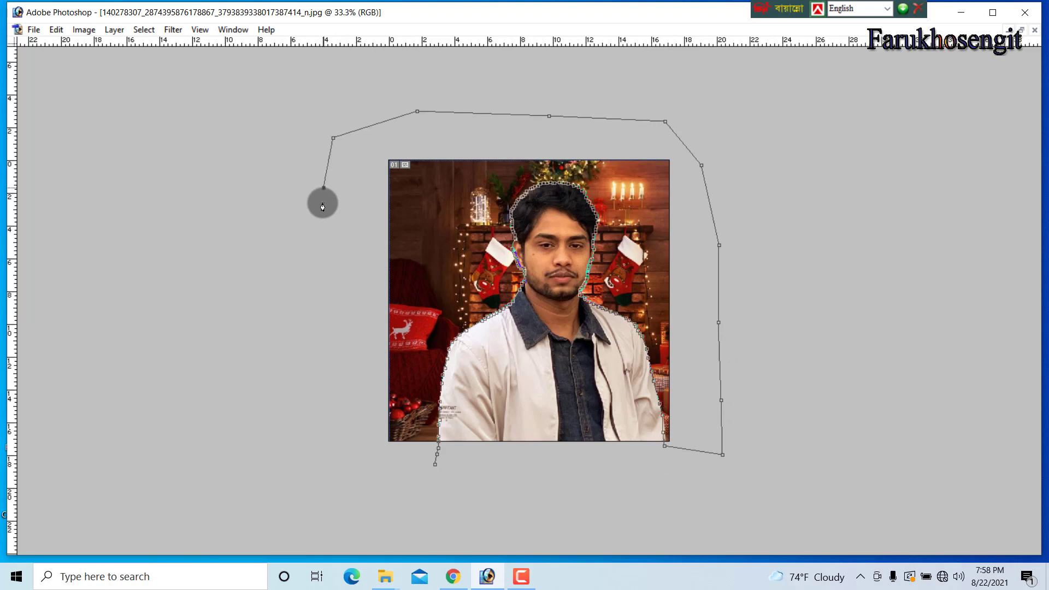
Bring the path down outside the photo's left edge and close it at its starting anchor point below the sleeve.
{"action": "left_click", "coordinate": [318, 263]}
{"action": "left_click", "coordinate": [326, 378]}
{"action": "left_click", "coordinate": [355, 459]}
{"action": "left_click", "coordinate": [448, 502]}
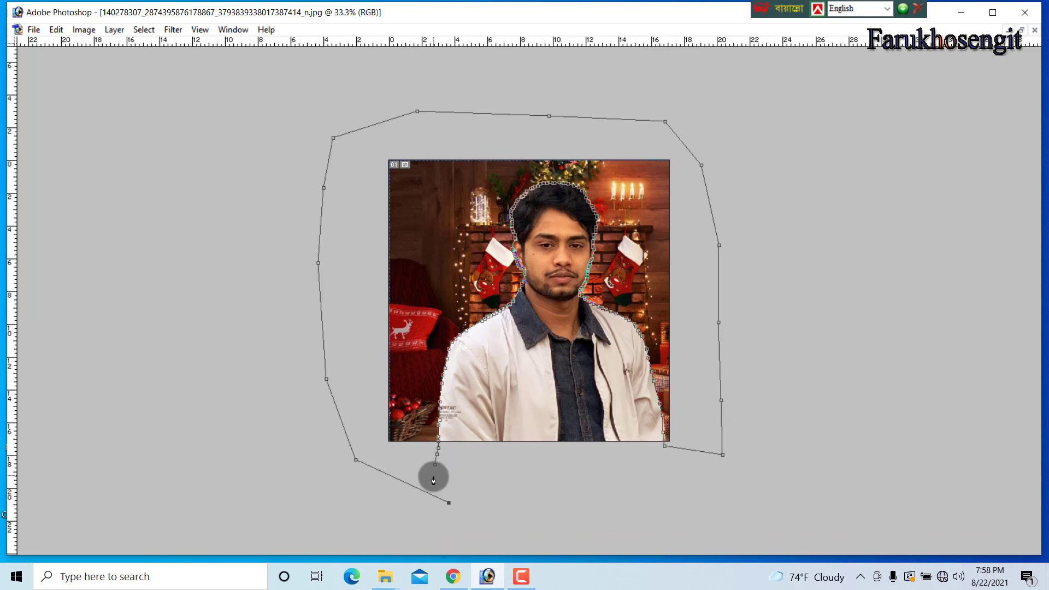
{"action": "key", "text": "ctrl+plus"}
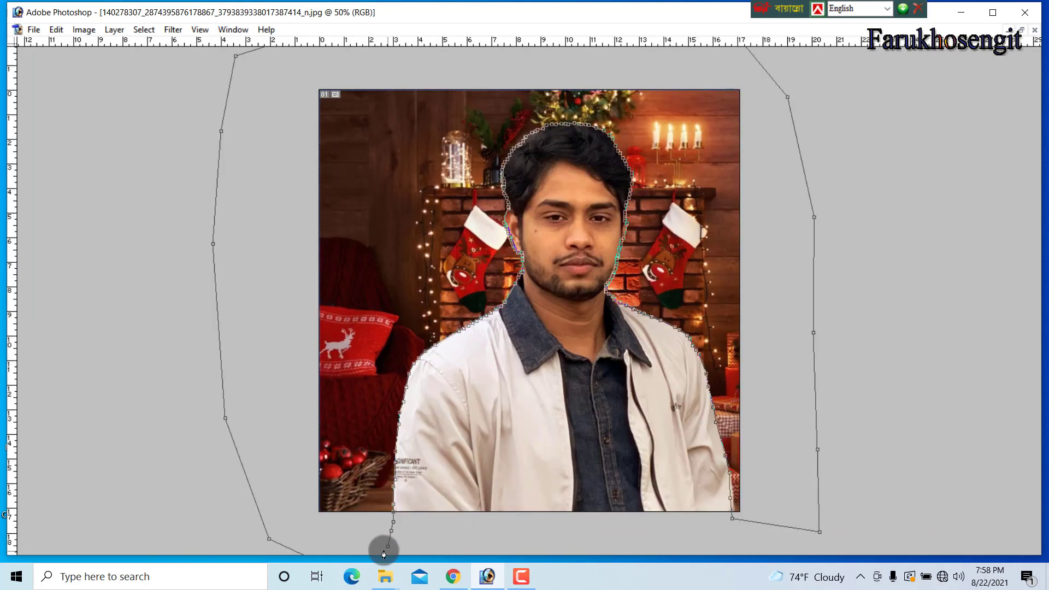
{"action": "key", "text": "ctrl+minus"}
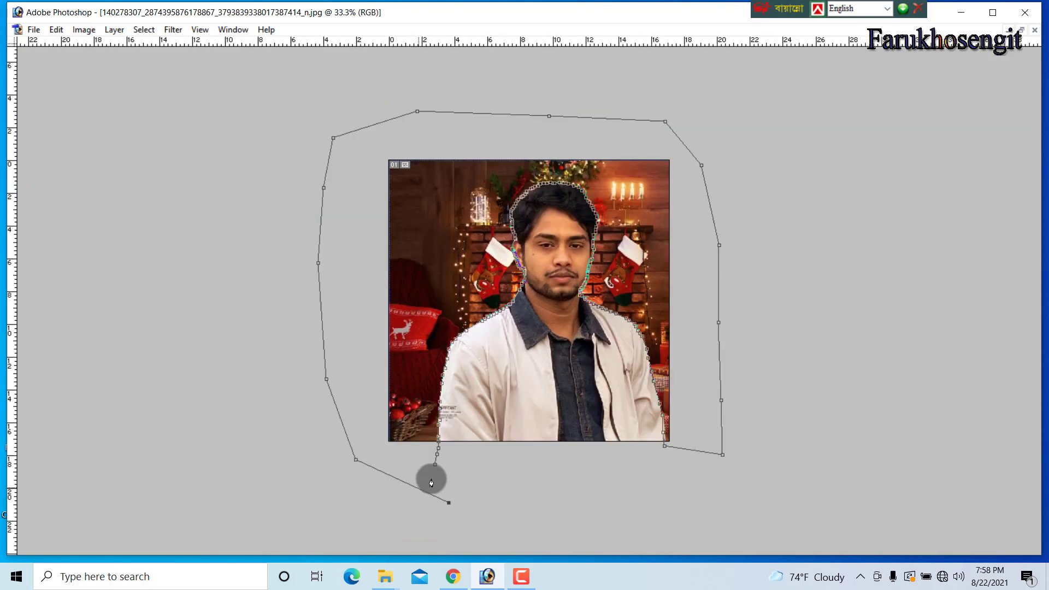
{"action": "left_click", "coordinate": [435, 468]}
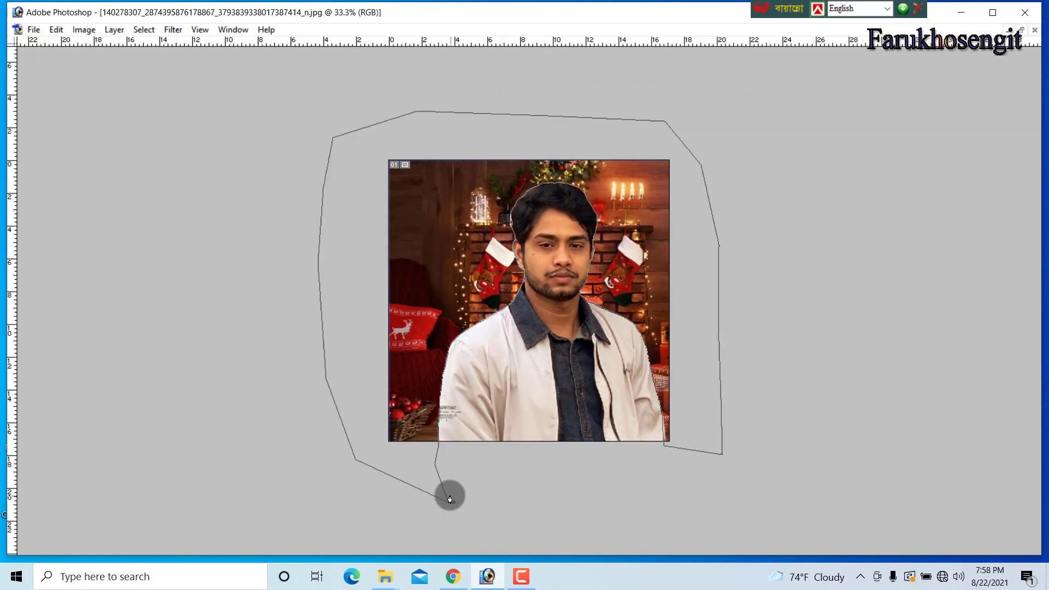
Convert the closed path into a selection of the background around the man.
{"action": "left_click", "coordinate": [438, 445]}
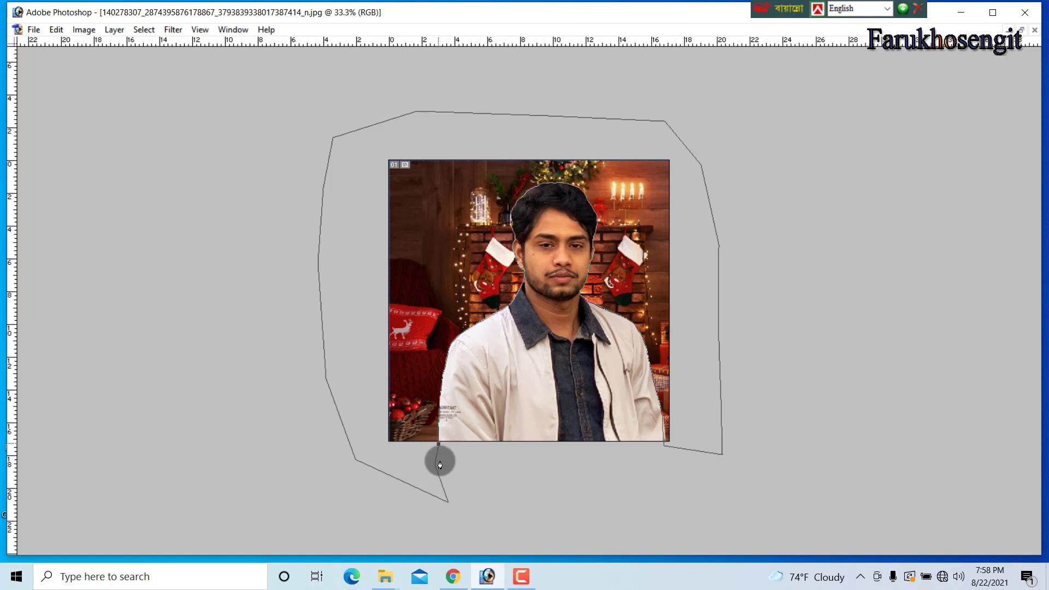
{"action": "left_click", "coordinate": [445, 499]}
{"action": "key", "text": "ctrl+Return"}
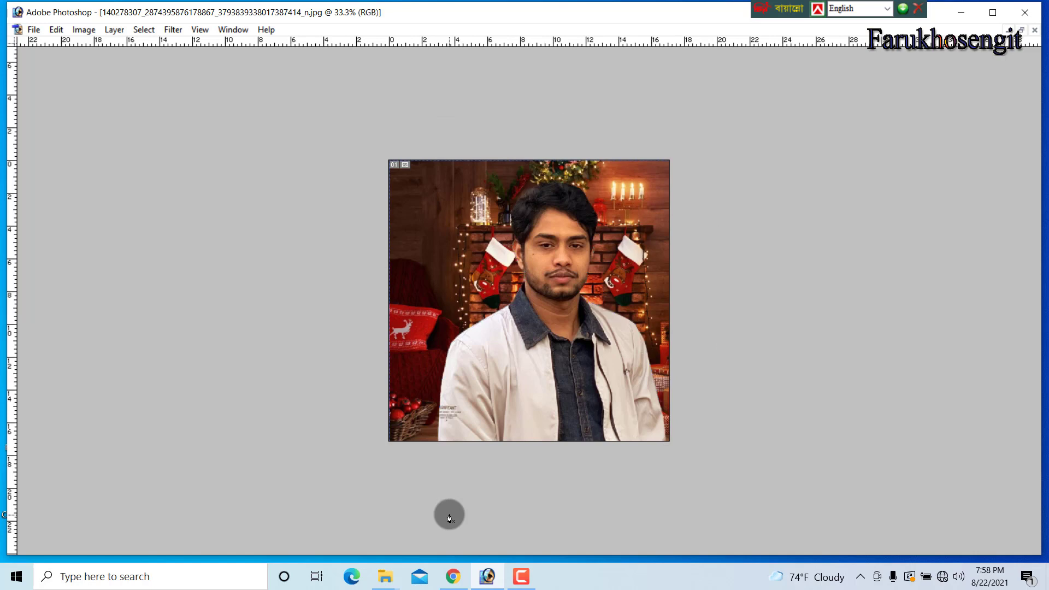
{"action": "key", "text": "ctrl+z"}
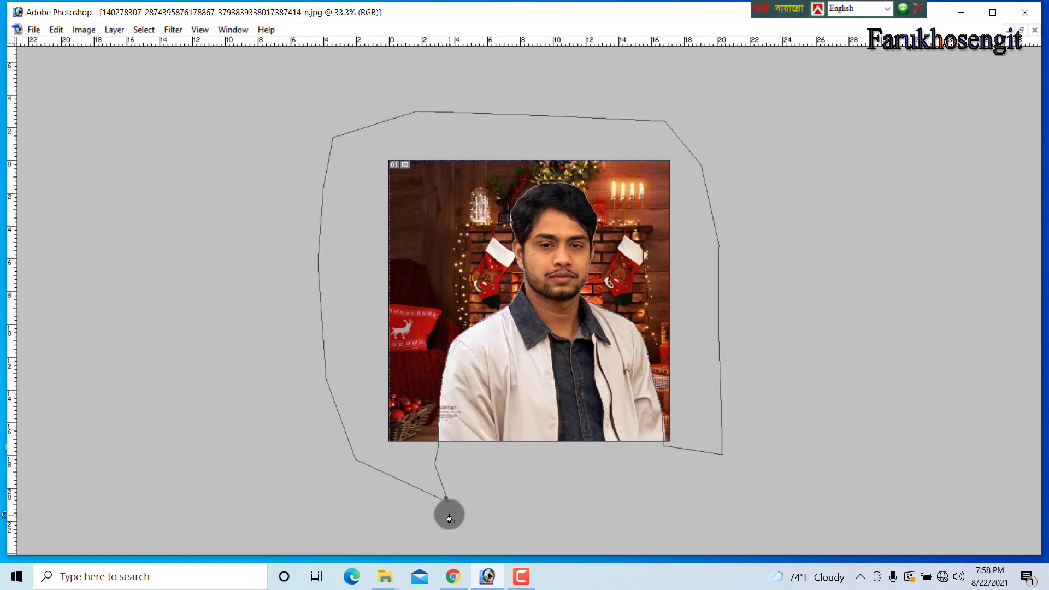
{"action": "key", "text": "ctrl+Return"}
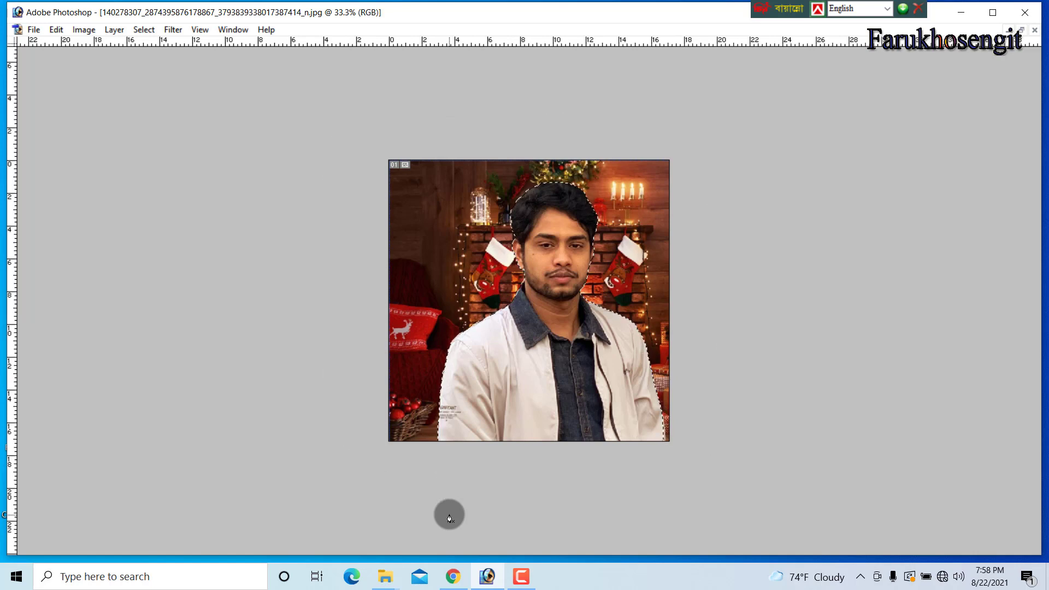
Show the hidden tool panels and clear the selected Christmas background from the photo.
{"action": "key", "text": "ctrl+shift"}
{"action": "key", "text": "Tab"}
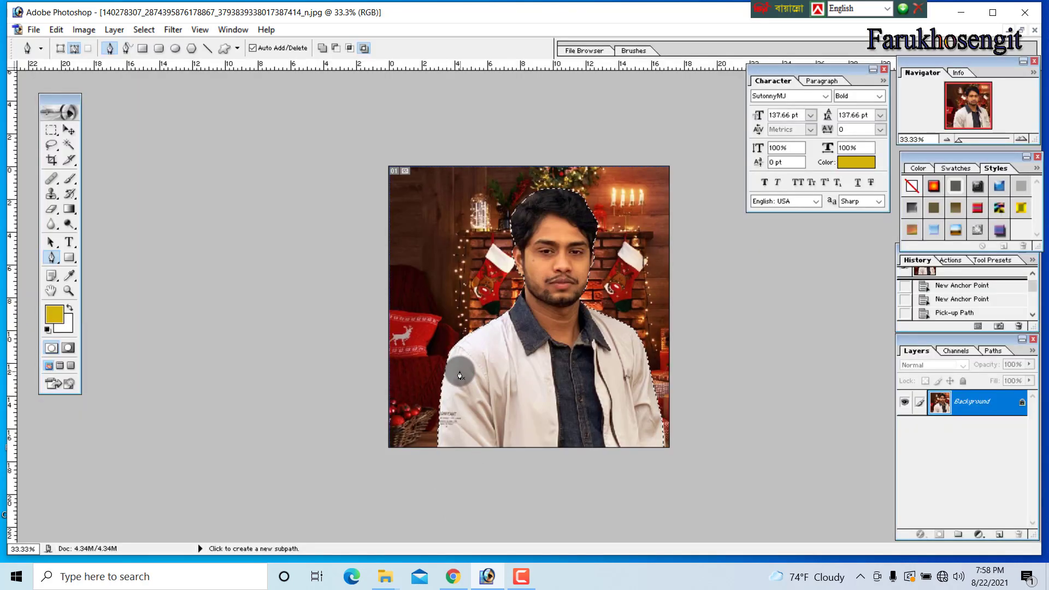
{"action": "key", "text": "Delete"}
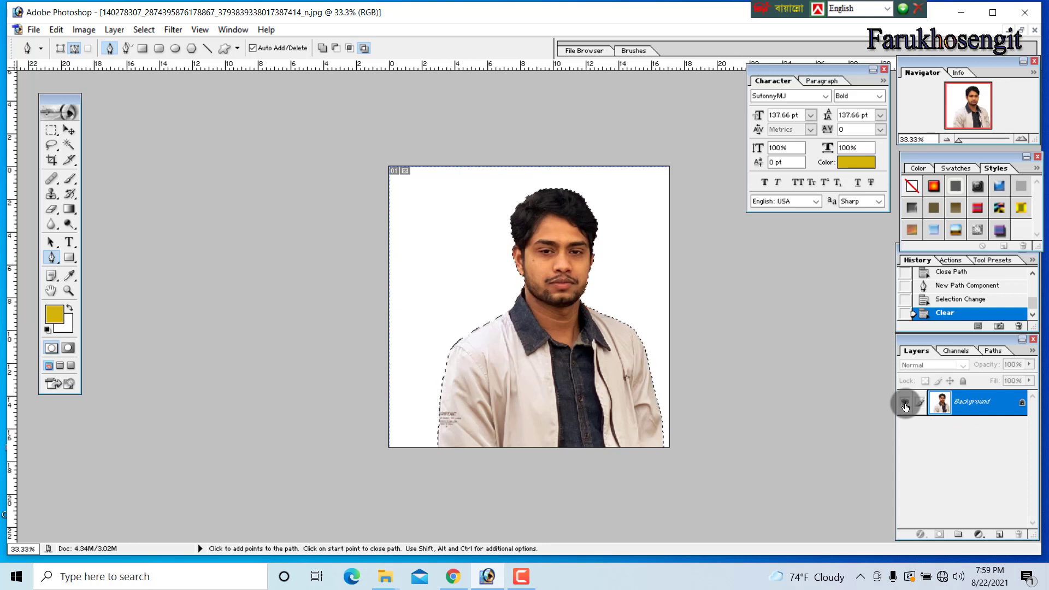
{"action": "key", "text": "Delete"}
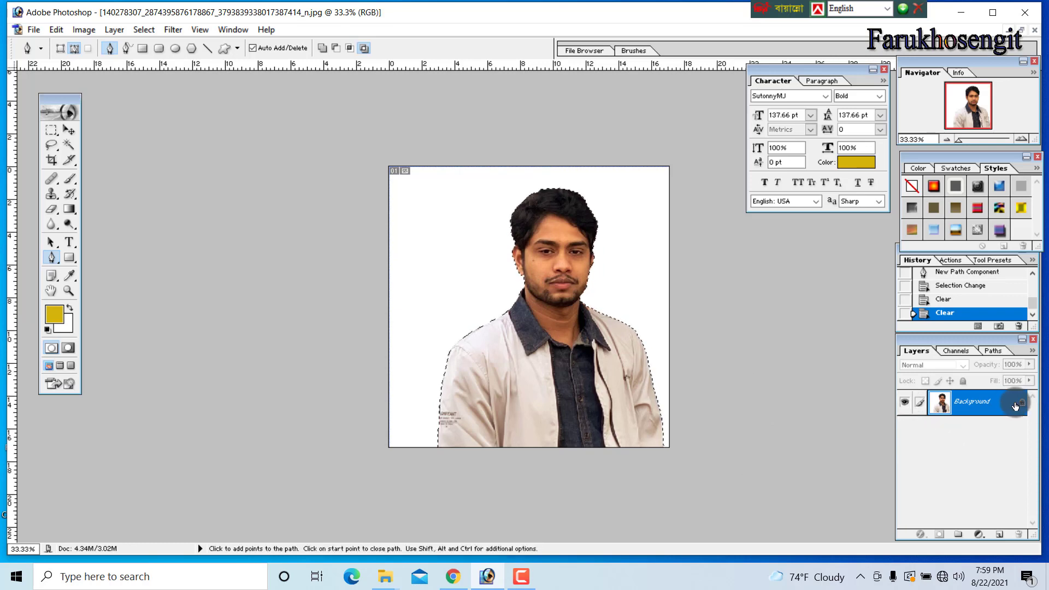
Convert the locked Background into a regular layer named Layer 0 with Normal mode and 100% opacity.
{"action": "double_click", "coordinate": [1013, 406]}
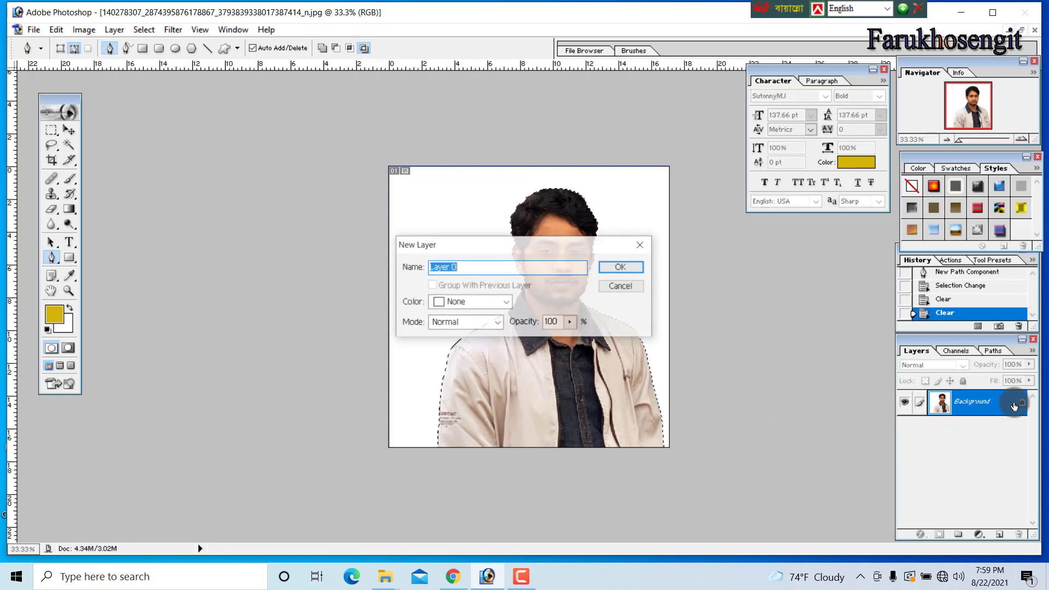
{"action": "left_click", "coordinate": [641, 244]}
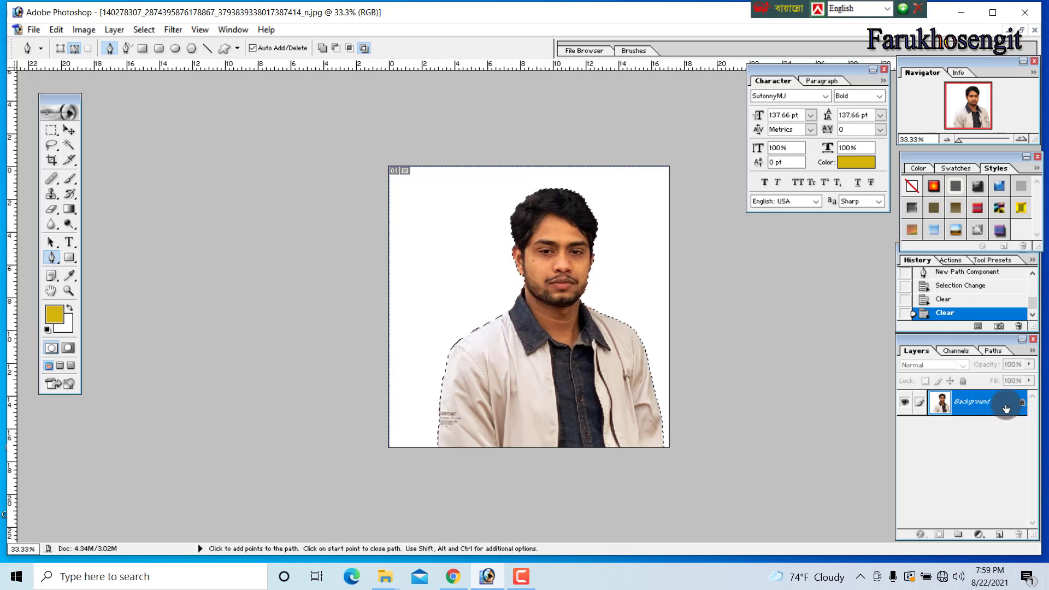
{"action": "double_click", "coordinate": [985, 405]}
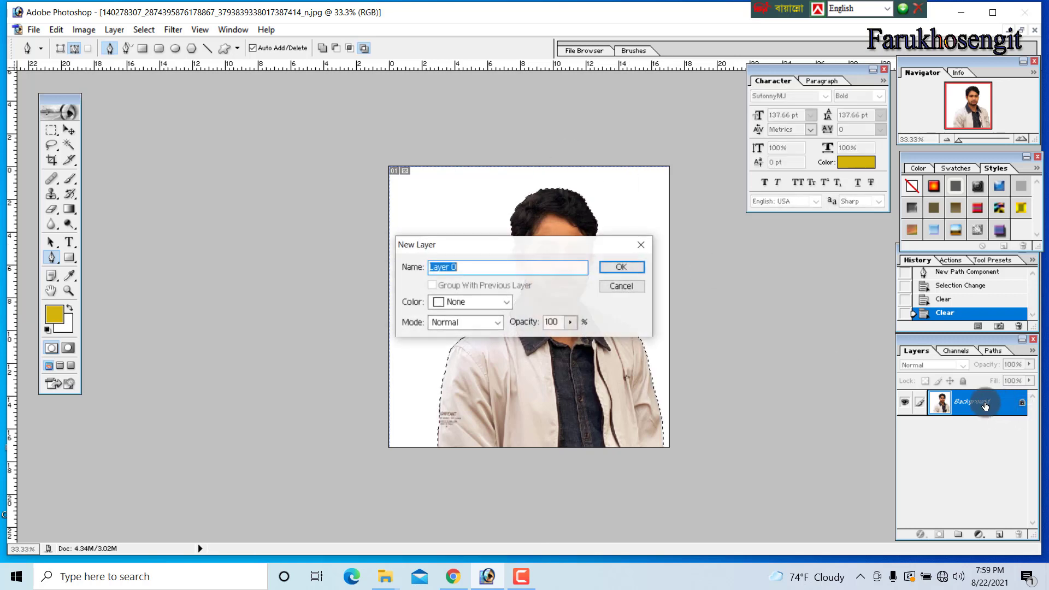
{"action": "left_click", "coordinate": [621, 267]}
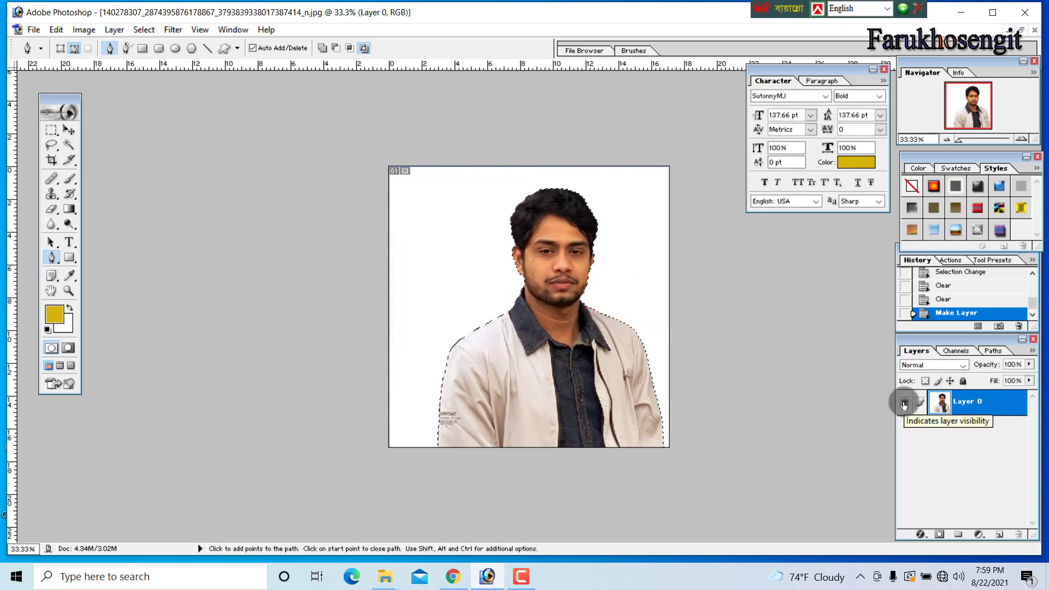
Clear the white area around the man on Layer 0 to transparency and remove the selection.
{"action": "left_click", "coordinate": [902, 403]}
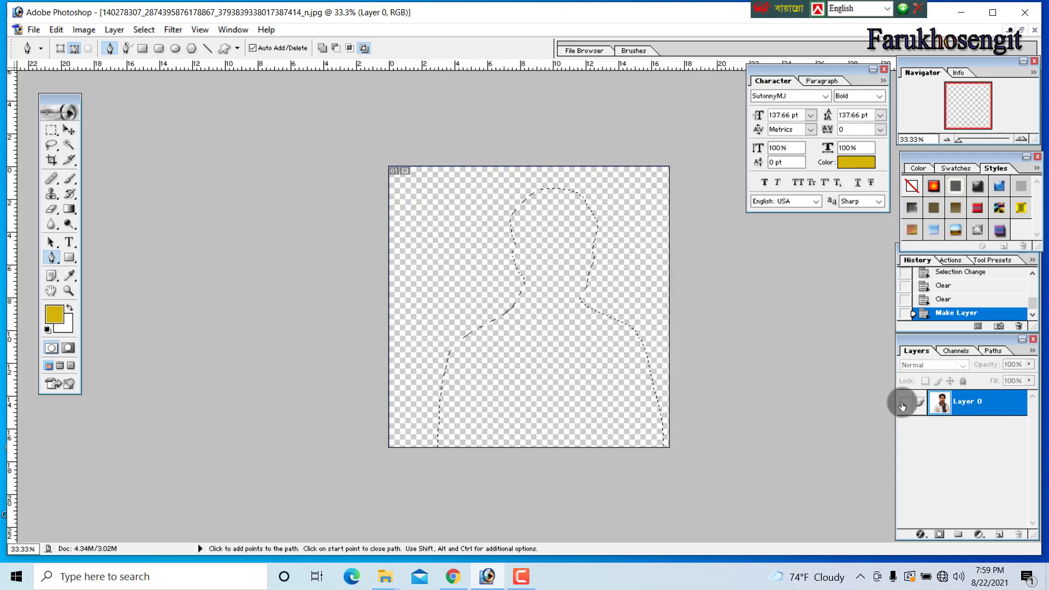
{"action": "left_click", "coordinate": [903, 403]}
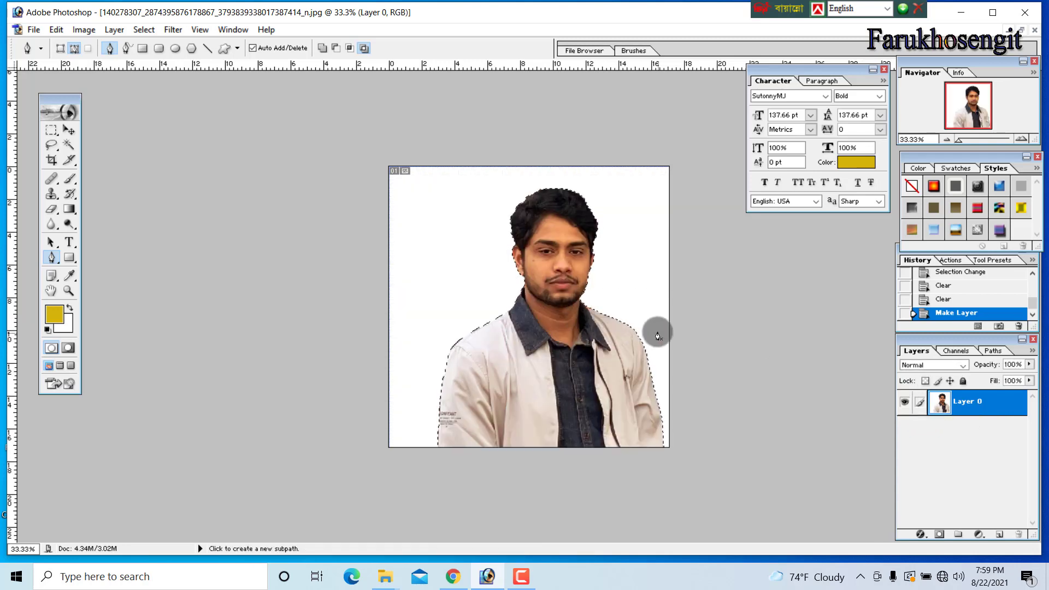
{"action": "key", "text": "Delete"}
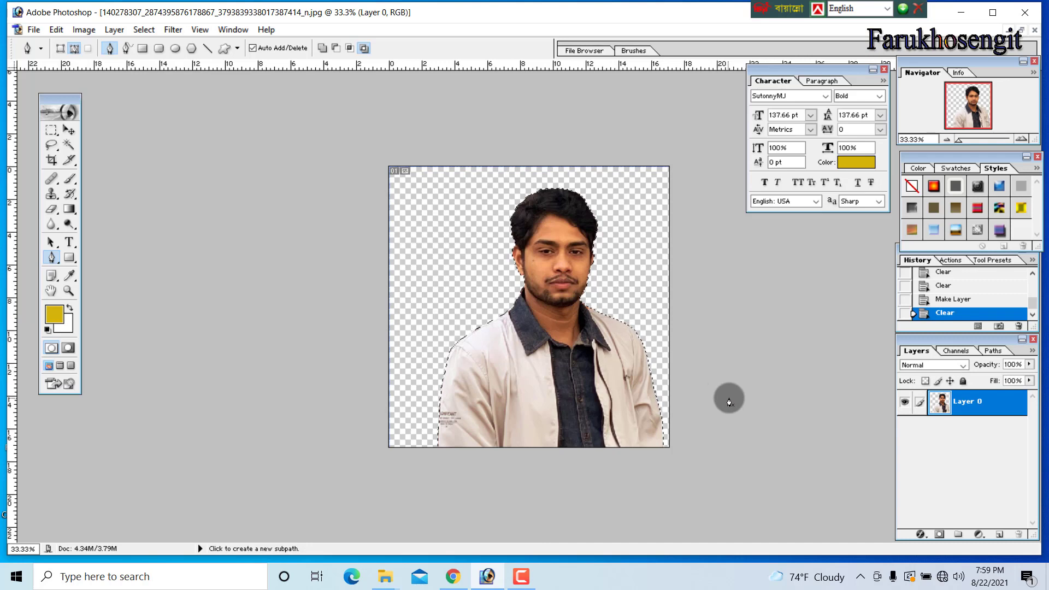
{"action": "left_click", "coordinate": [52, 134]}
{"action": "left_click", "coordinate": [185, 158]}
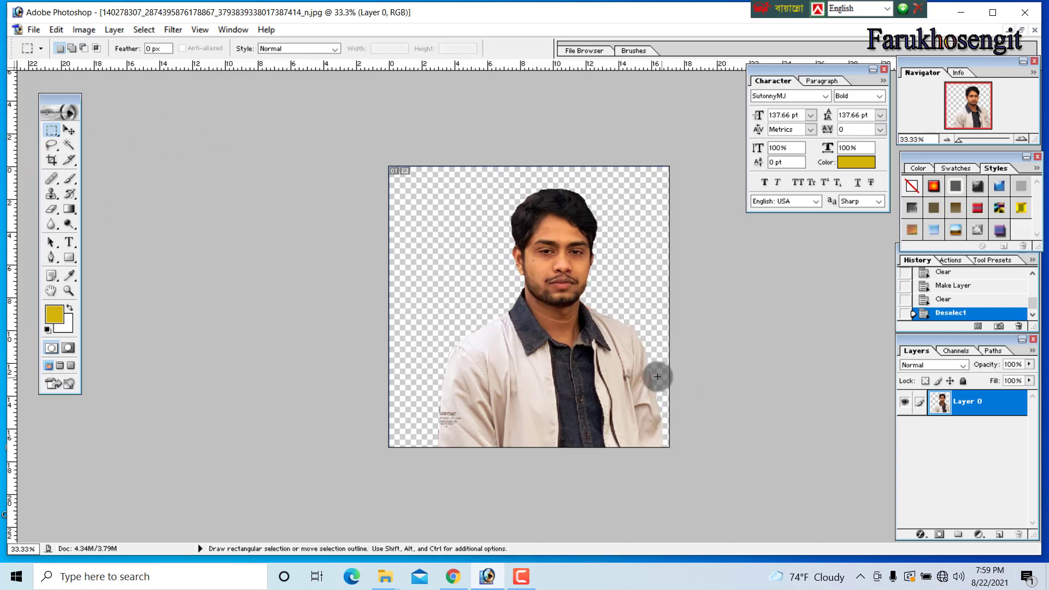
Examine the edges of the cut-out man against the transparent background at different magnifications.
{"action": "key", "text": "ctrl+0"}
{"action": "left_click", "coordinate": [639, 363], "text": "ctrl"}
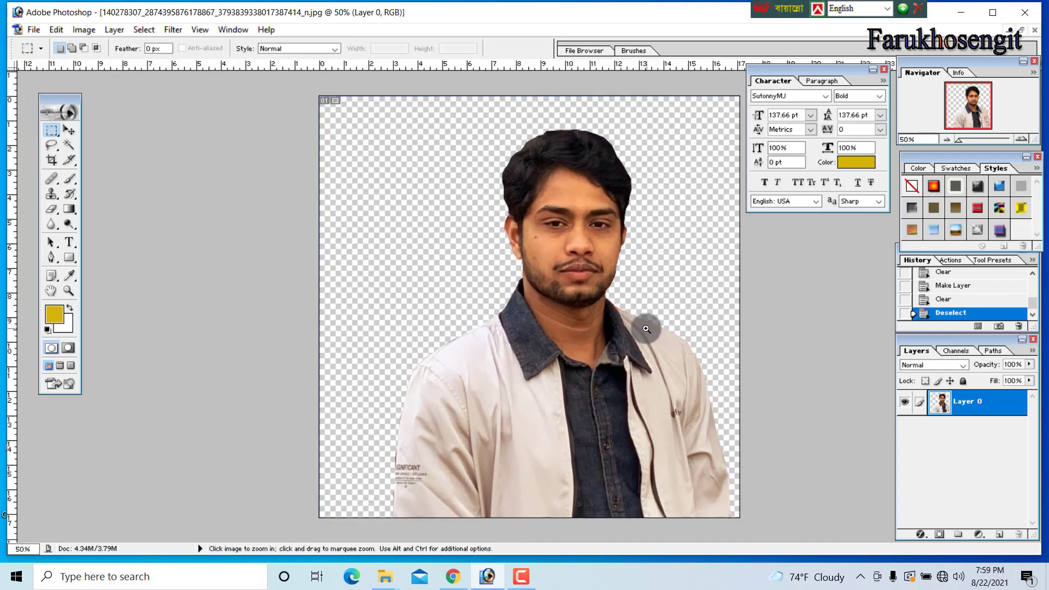
{"action": "left_click", "coordinate": [658, 331], "text": "ctrl"}
{"action": "left_click", "coordinate": [673, 340], "text": "alt"}
{"action": "left_click", "coordinate": [674, 336], "text": "alt"}
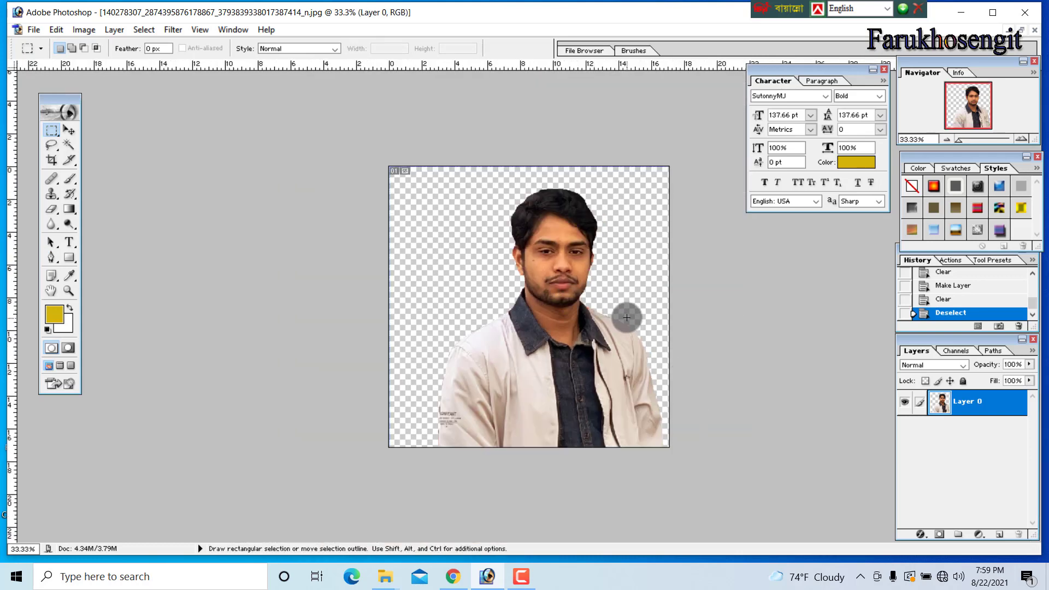
{"action": "left_click", "coordinate": [610, 357], "text": "ctrl"}
{"action": "left_click", "coordinate": [625, 341], "text": "ctrl"}
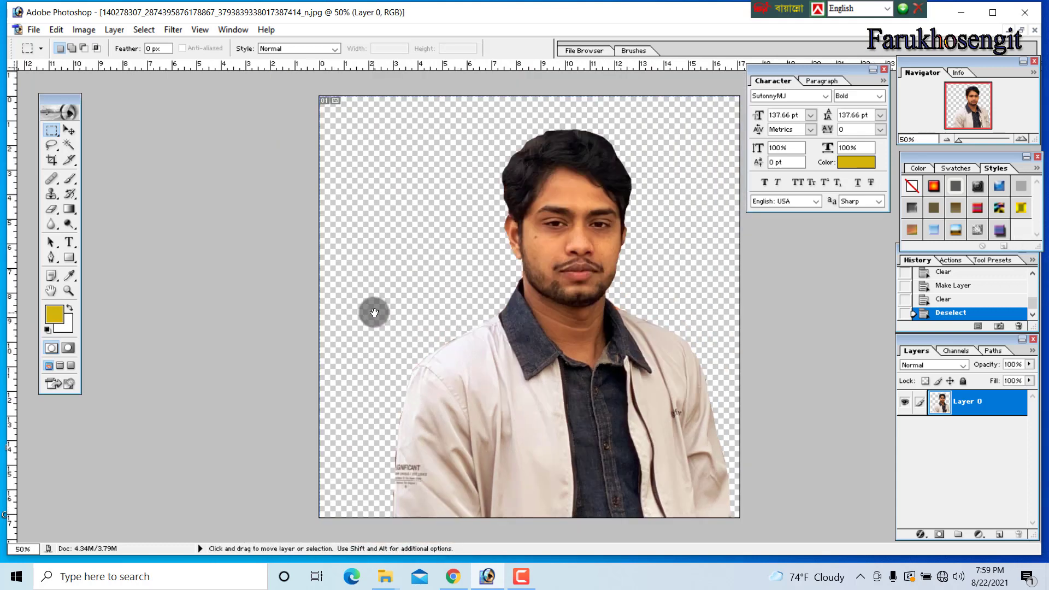
{"action": "left_click", "coordinate": [372, 311], "text": "alt"}
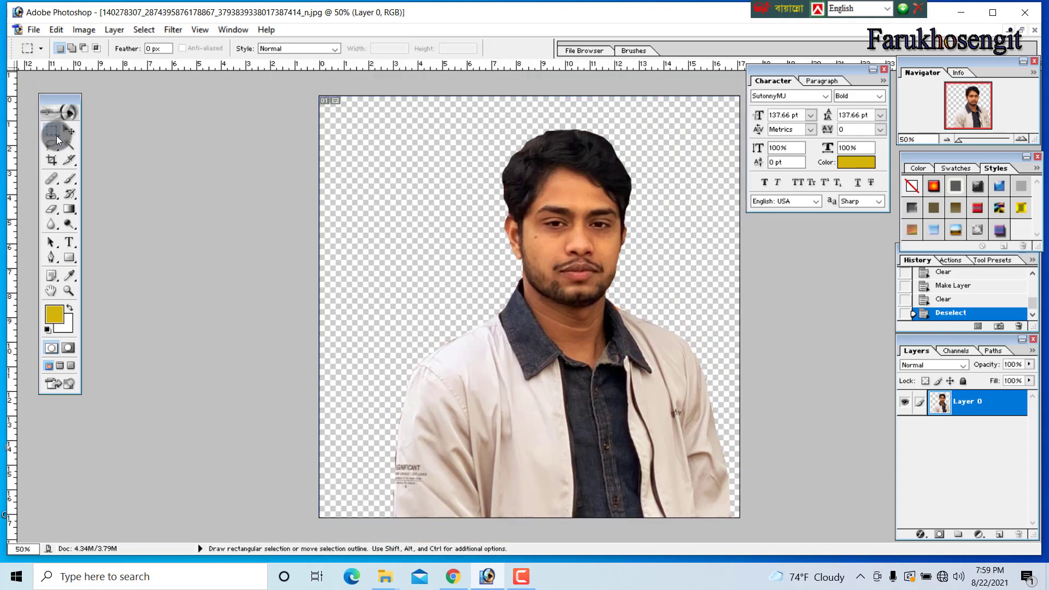
Select the transparent area around the man with the Magic Wand and feather the selection by 0.2 pixels.
{"action": "left_click", "coordinate": [71, 147]}
{"action": "left_click", "coordinate": [404, 273]}
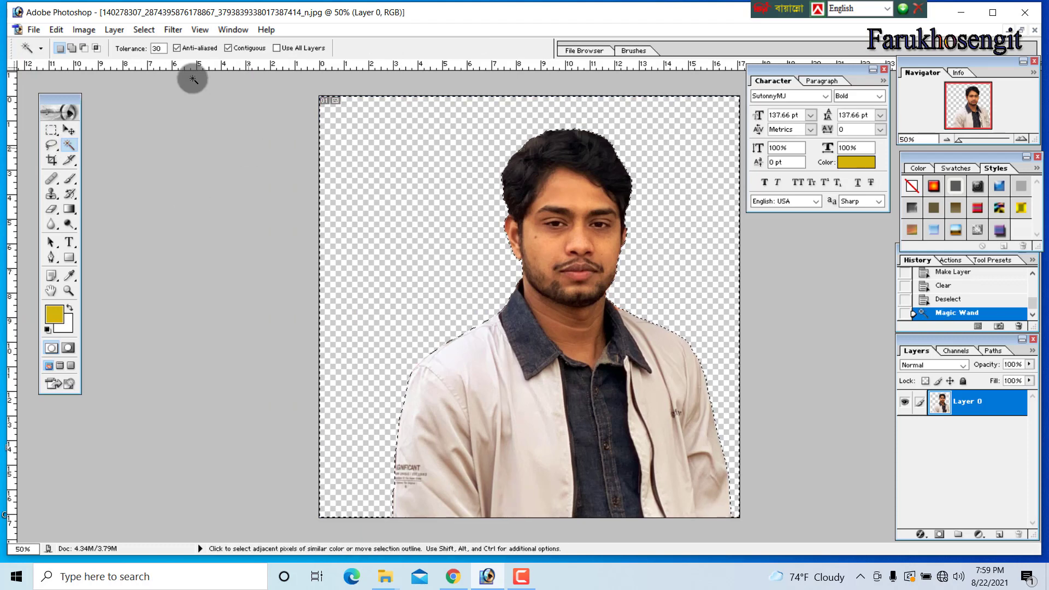
{"action": "left_click", "coordinate": [144, 30]}
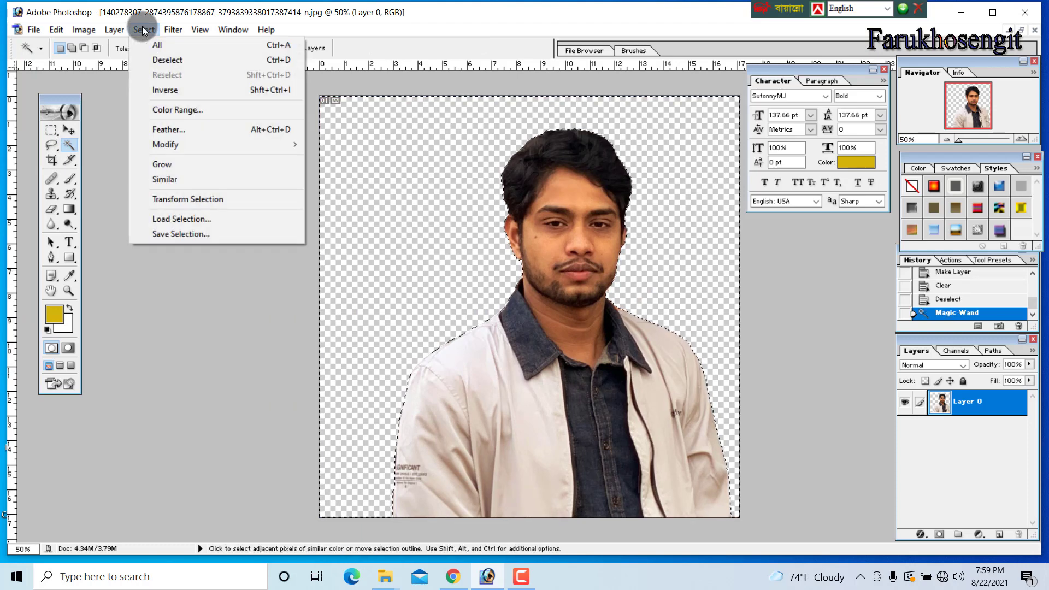
{"action": "left_click", "coordinate": [184, 130]}
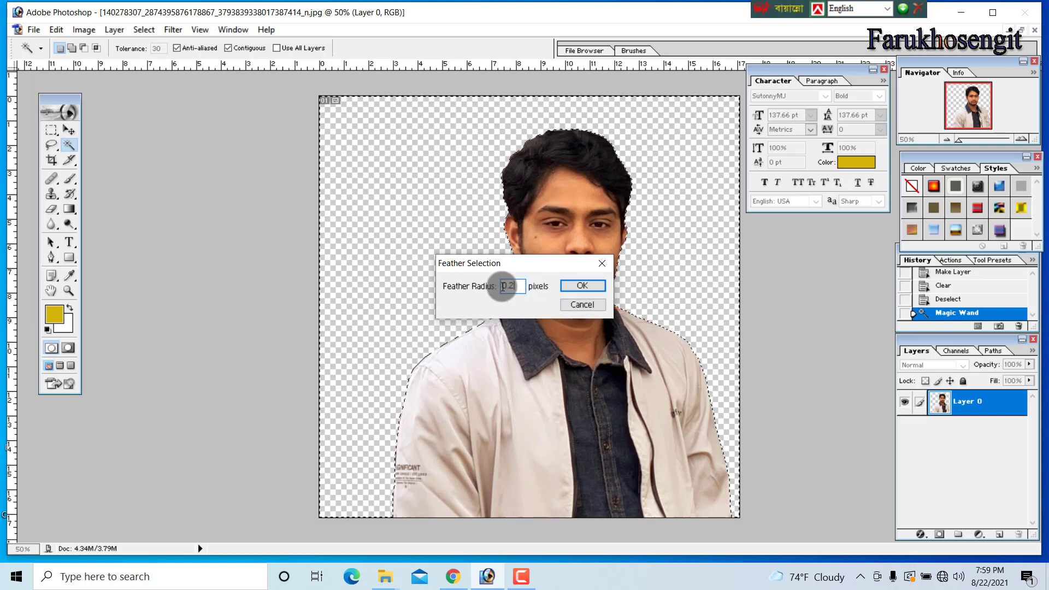
{"action": "left_click", "coordinate": [582, 285]}
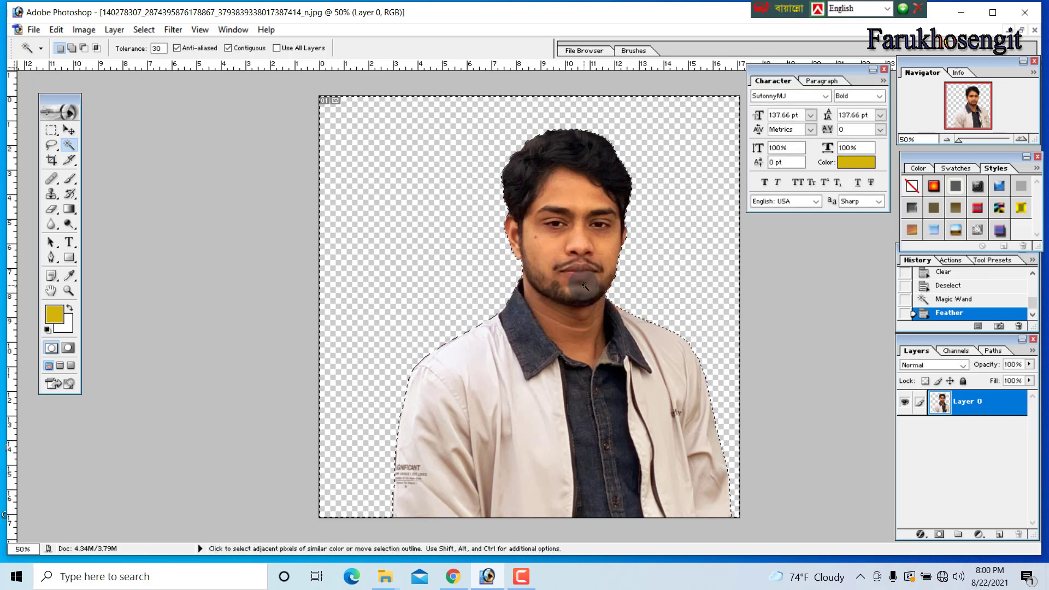
Clear the feathered transparent selection around the man four times and remove the selection.
{"action": "key", "text": "Delete"}
{"action": "key", "text": "Delete"}
{"action": "key", "text": "Delete"}
{"action": "key", "text": "Delete"}
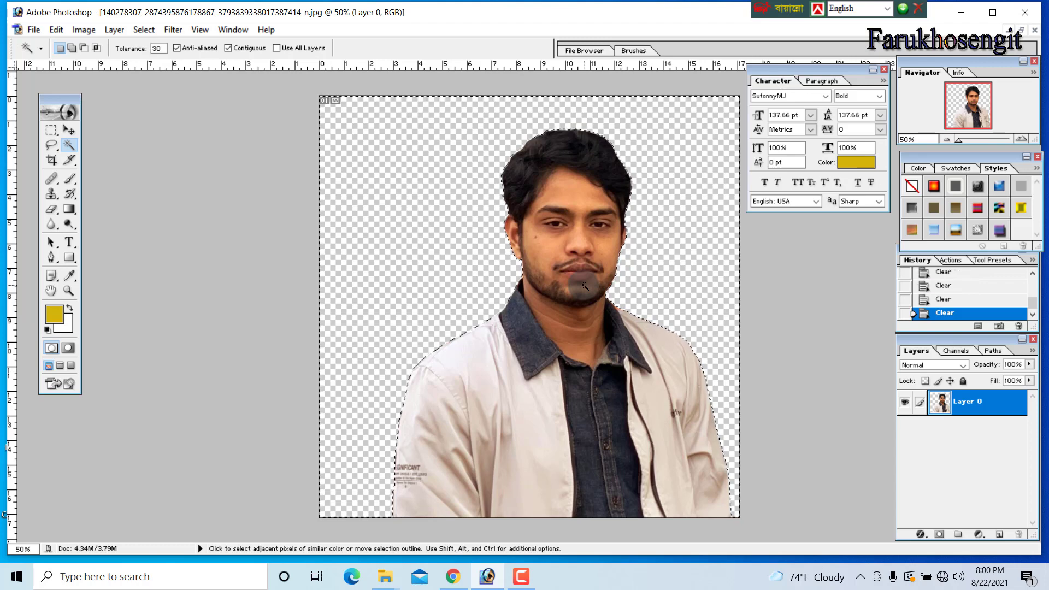
{"action": "key", "text": "ctrl+d"}
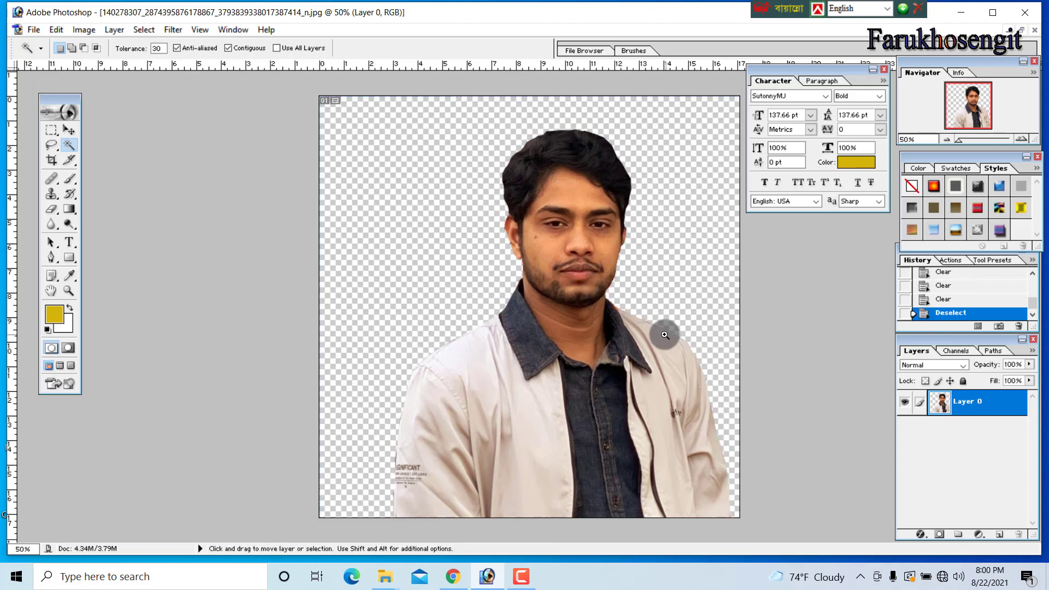
Examine the softened edges of the cut-out man along the shoulders, collar and hair at different magnifications.
{"action": "left_click", "coordinate": [664, 334], "text": "ctrl"}
{"action": "left_click", "coordinate": [546, 346], "text": "ctrl"}
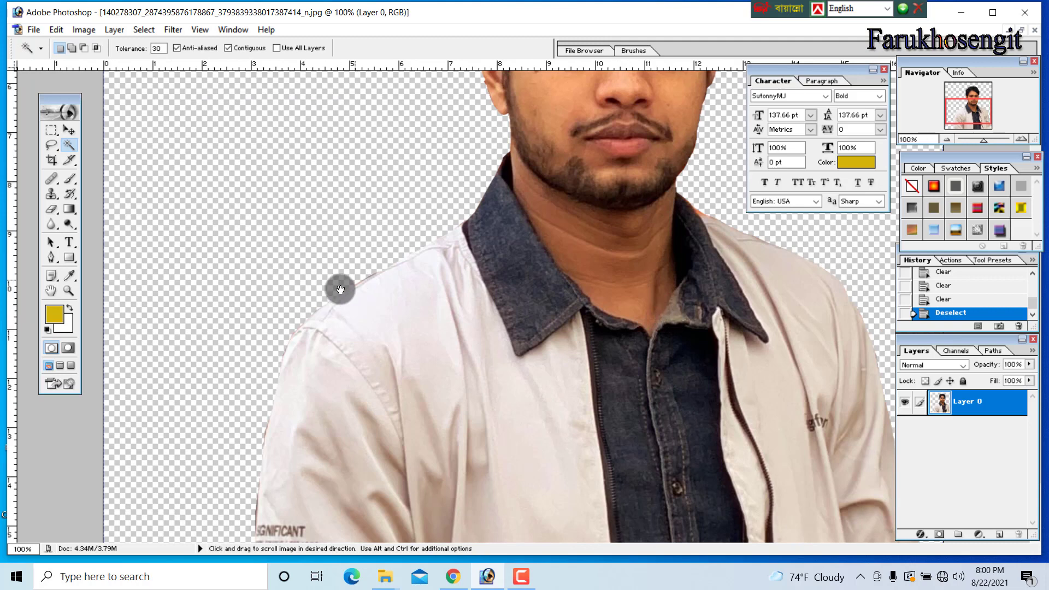
{"action": "left_click_drag", "start_coordinate": [339, 290], "coordinate": [741, 433]}
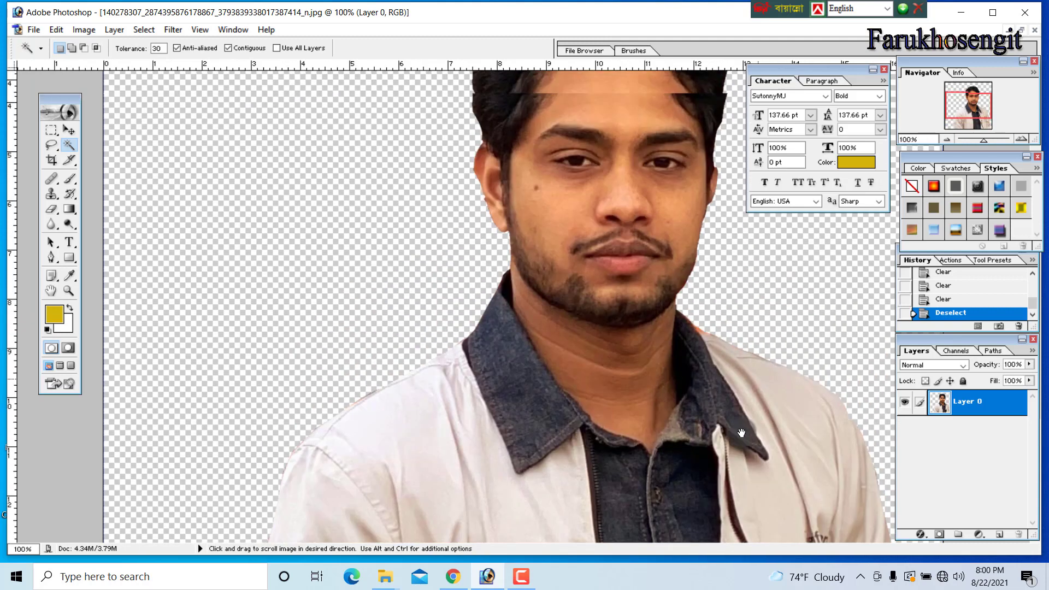
{"action": "key", "text": "ctrl+minus"}
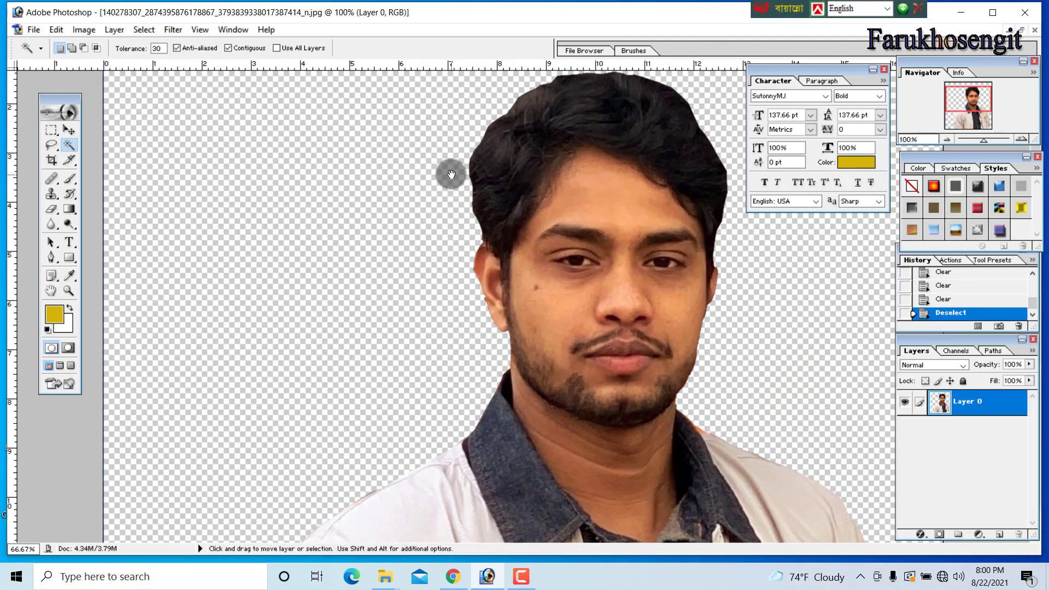
{"action": "key", "text": "ctrl+minus"}
{"action": "key", "text": "ctrl+minus"}
{"action": "key", "text": "ctrl+minus"}
{"action": "key", "text": "ctrl+0"}
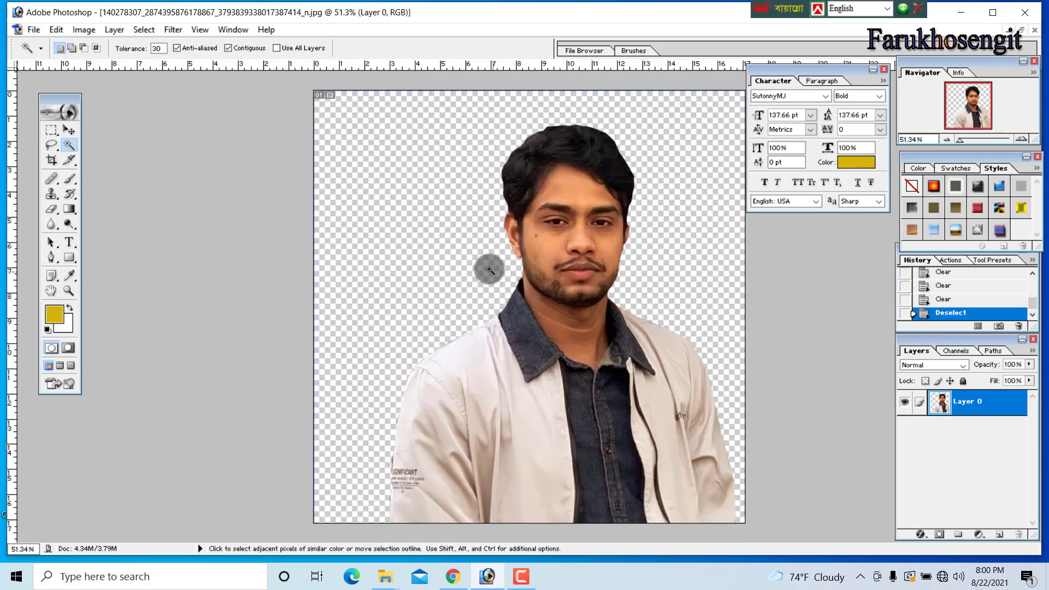
{"action": "key", "text": "ctrl+plus"}
{"action": "key", "text": "ctrl+plus"}
{"action": "key", "text": "ctrl+0"}
Move the cut-out man slightly up and left on the canvas with the Move tool.
{"action": "left_click", "coordinate": [69, 130]}
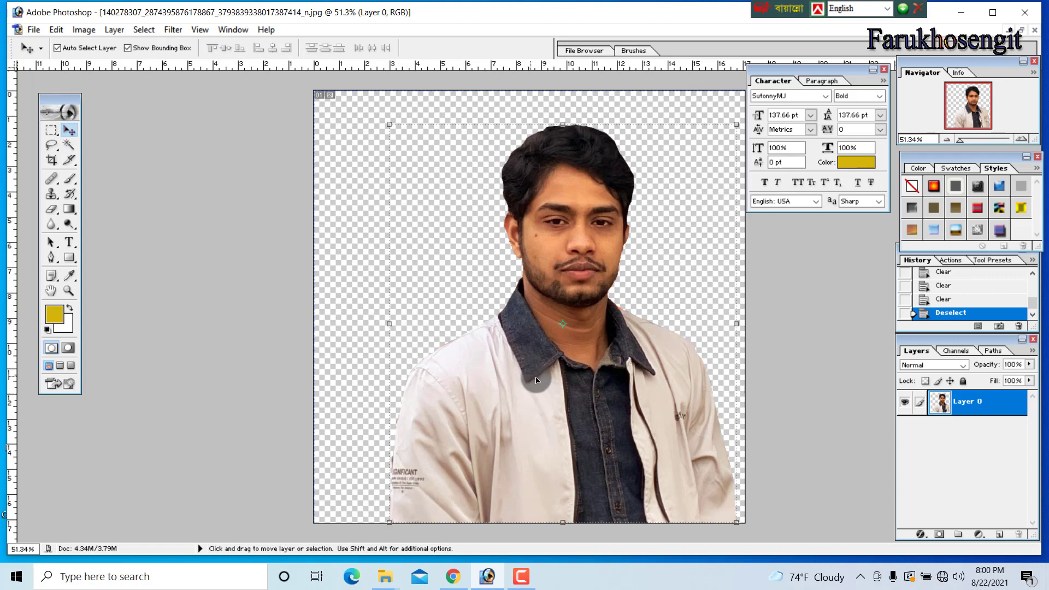
{"action": "left_click_drag", "start_coordinate": [550, 384], "coordinate": [511, 359]}
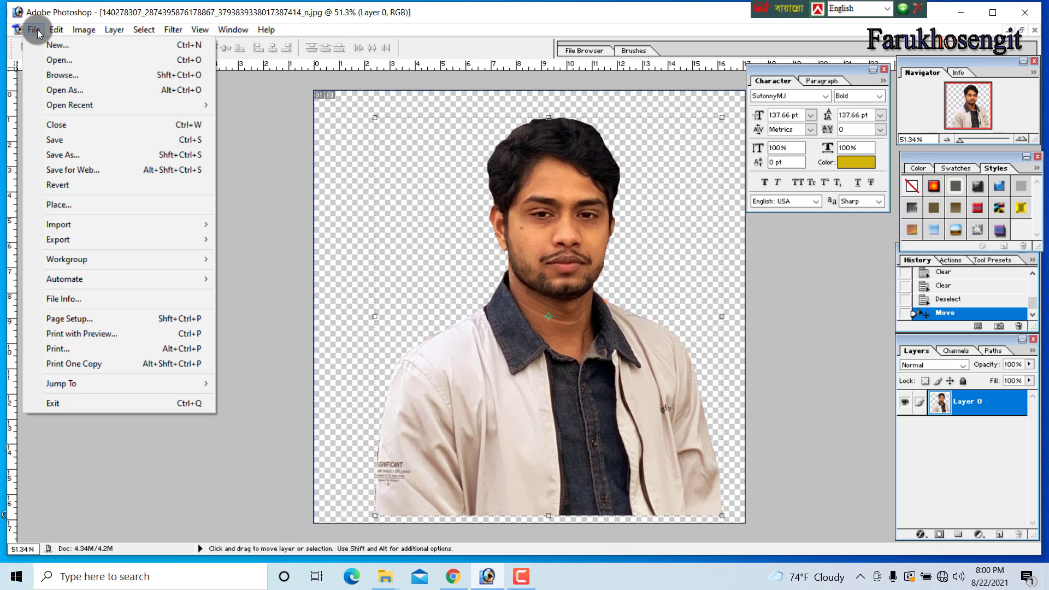
Save the cut-out to the Desktop in Photoshop (*.PSD) format with the file name FILE 1.
{"action": "left_click", "coordinate": [62, 141]}
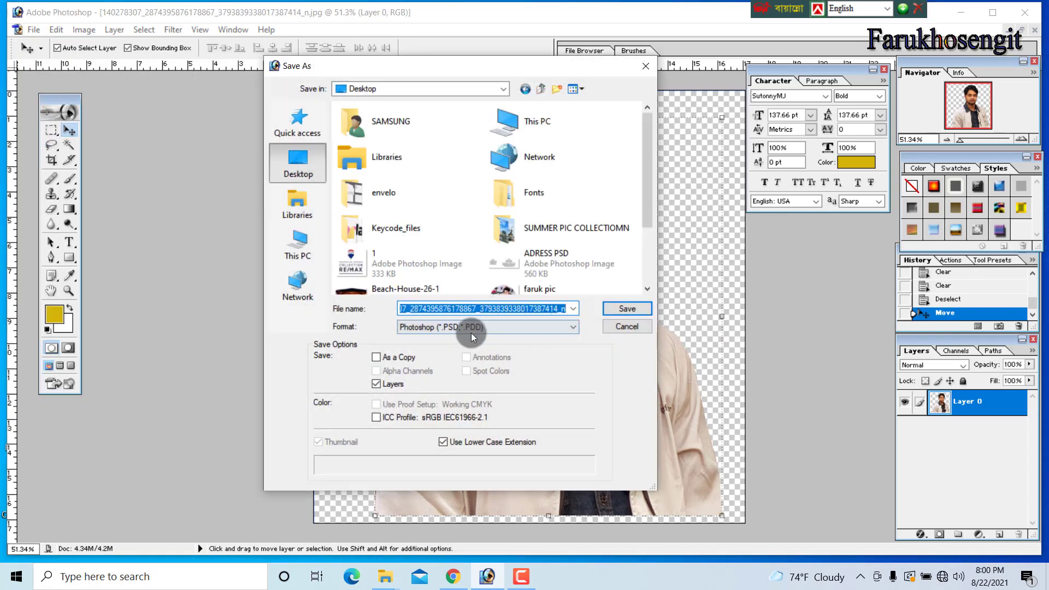
{"action": "left_click", "coordinate": [496, 328]}
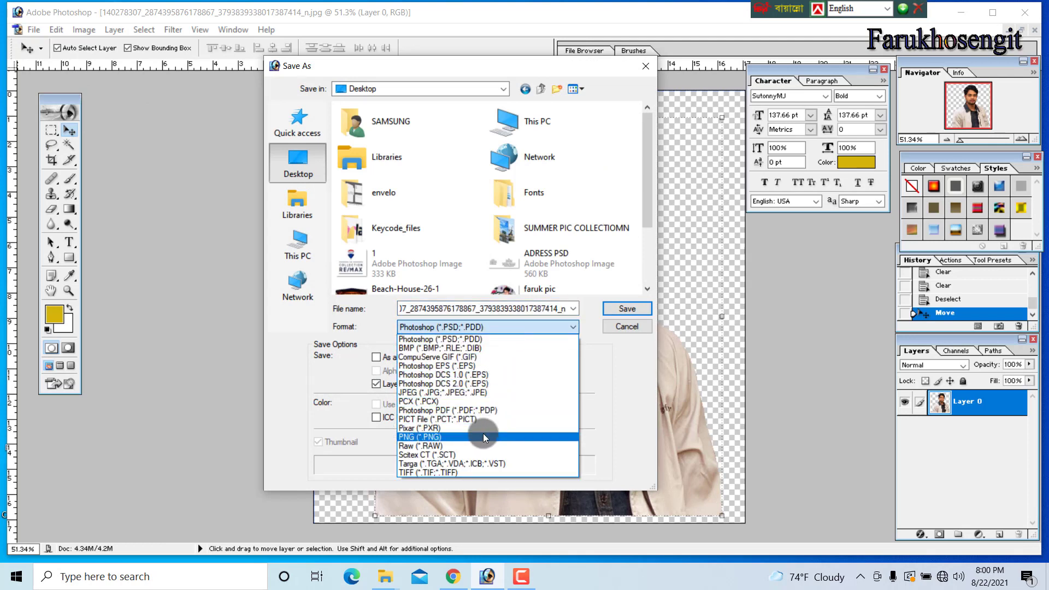
{"action": "left_click", "coordinate": [486, 338]}
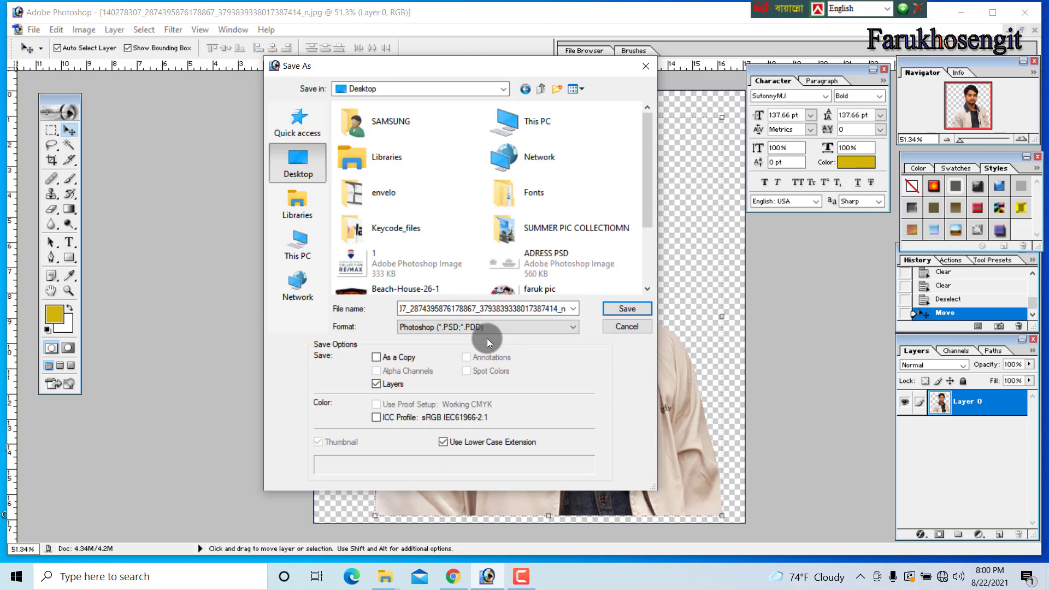
{"action": "double_click", "coordinate": [498, 309]}
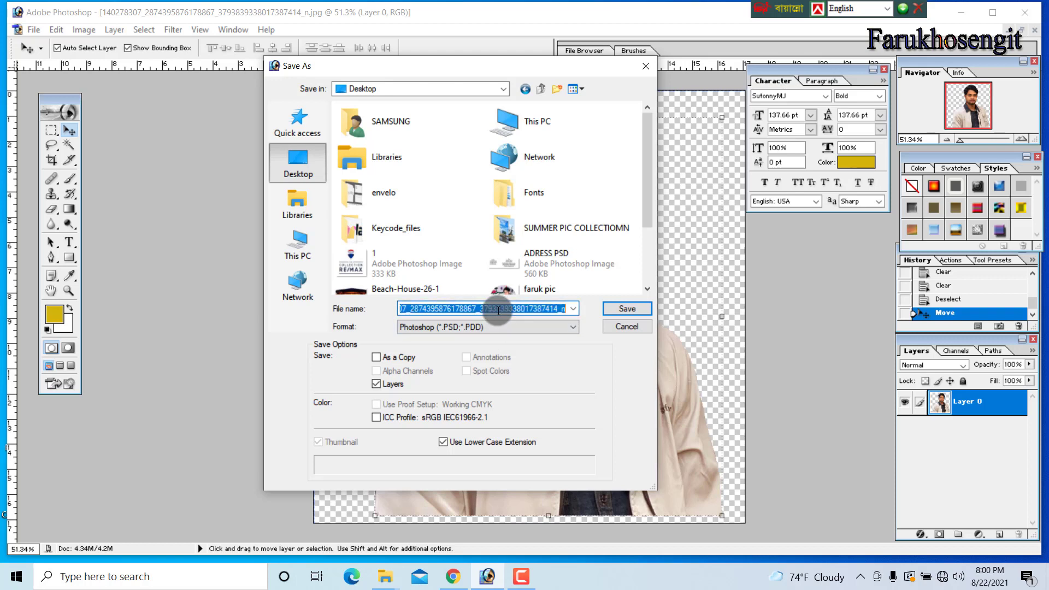
{"action": "type", "text": "ba"}
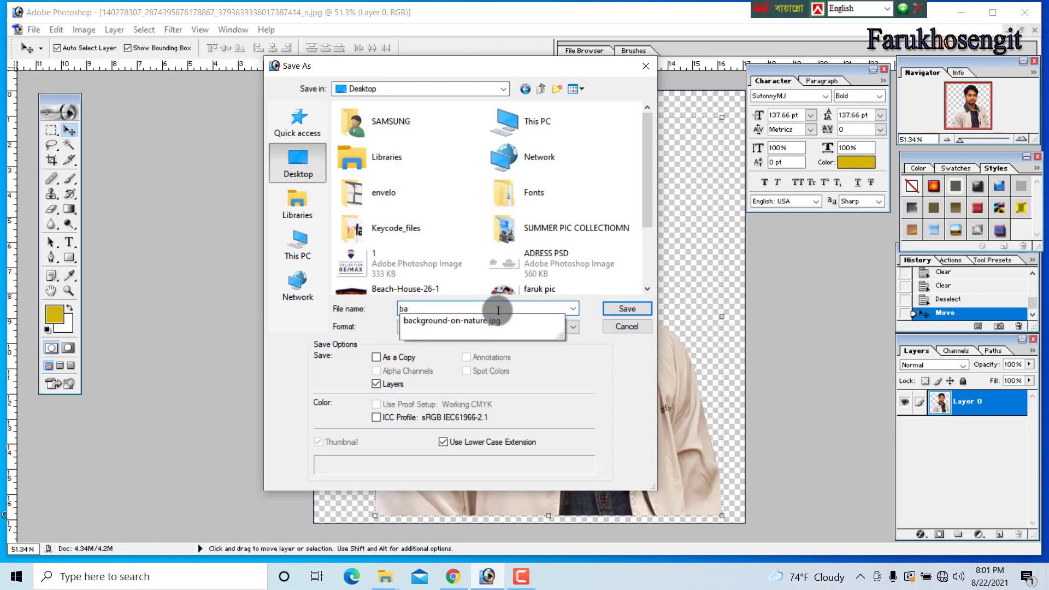
{"action": "key", "text": "BackSpace"}
{"action": "key", "text": "BackSpace"}
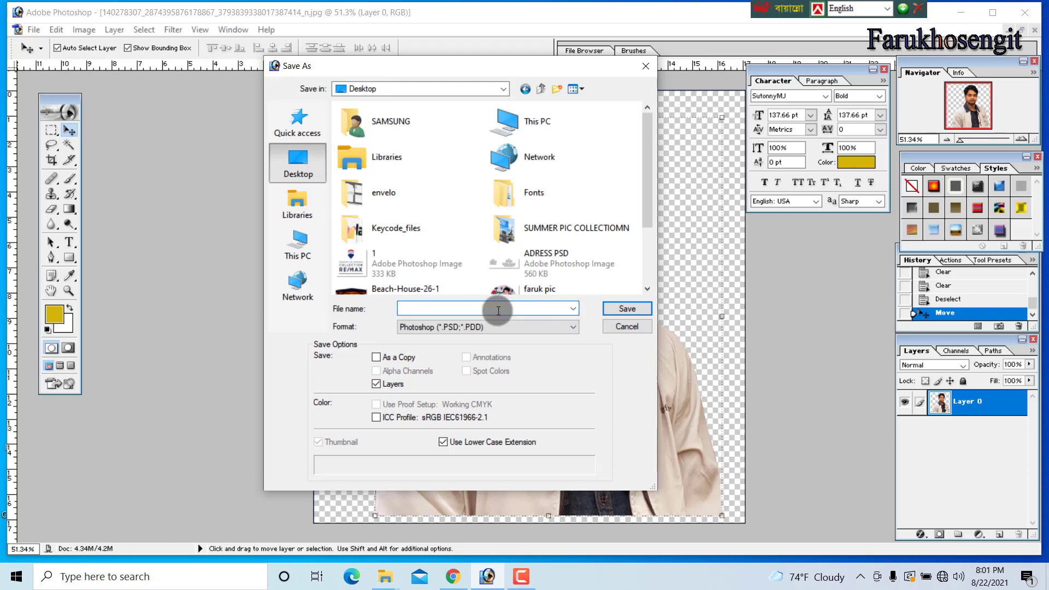
{"action": "type", "text": "FILE 1"}
{"action": "left_click", "coordinate": [620, 309]}
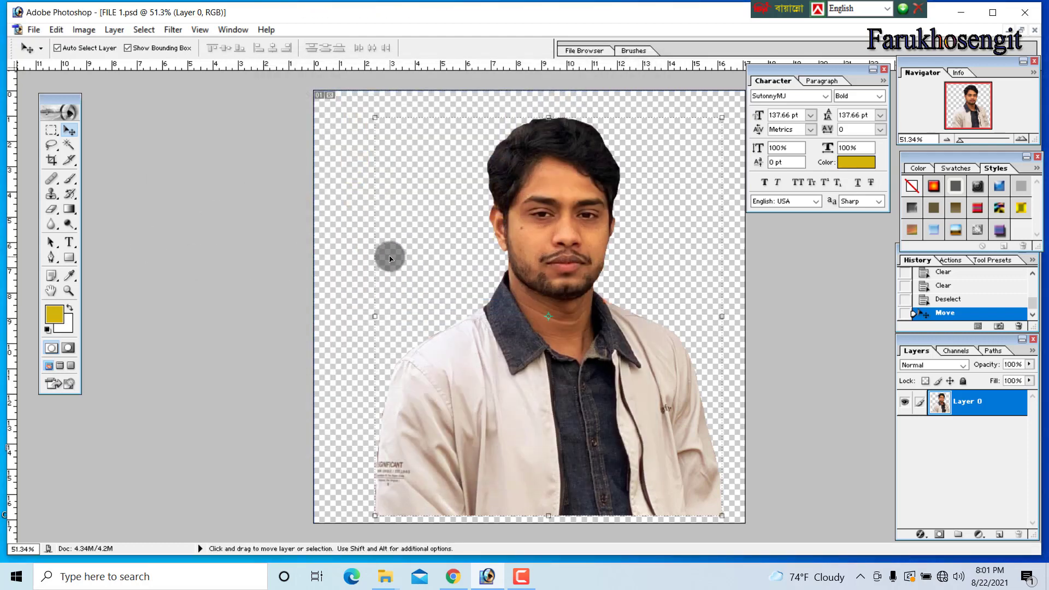
Close the saved document and reopen FILE 1 from the Desktop.
{"action": "key", "text": "ctrl+w"}
{"action": "double_click", "coordinate": [424, 228]}
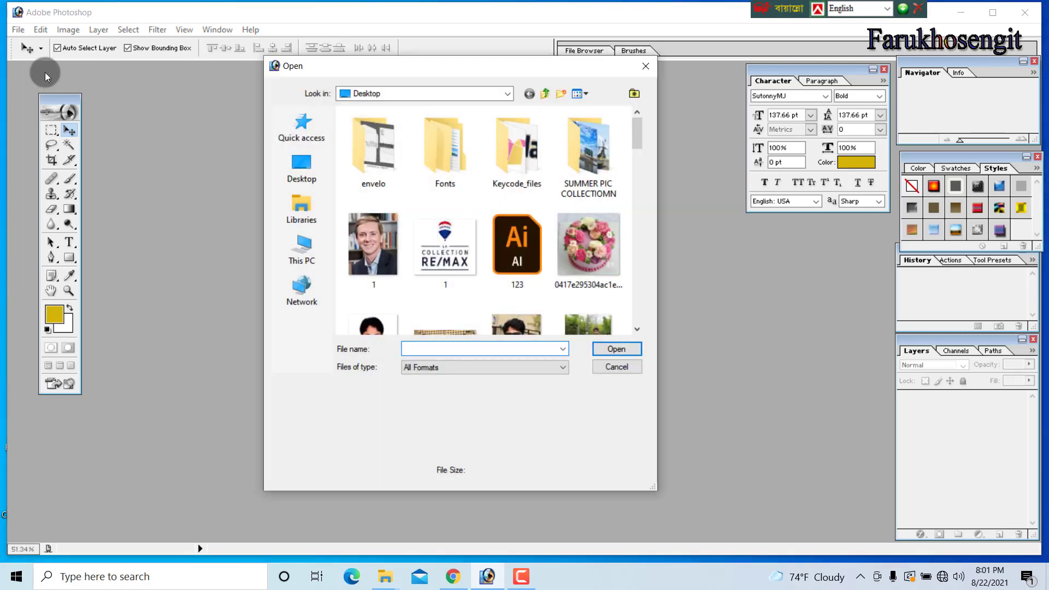
{"action": "key", "text": "Escape"}
{"action": "left_click", "coordinate": [18, 30]}
{"action": "left_click", "coordinate": [56, 59]}
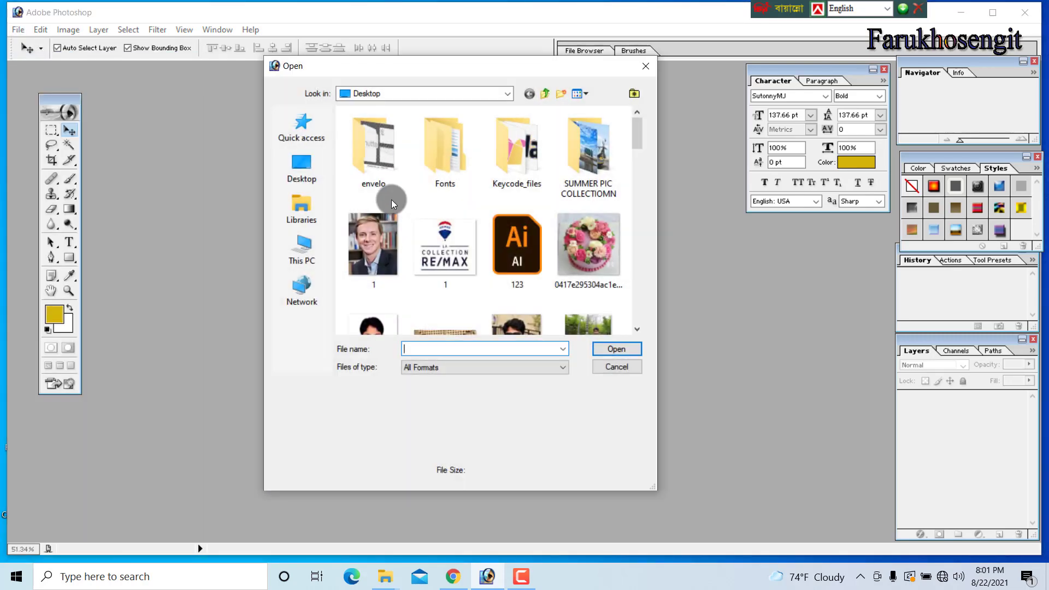
{"action": "key", "text": "f"}
{"action": "key", "text": "1"}
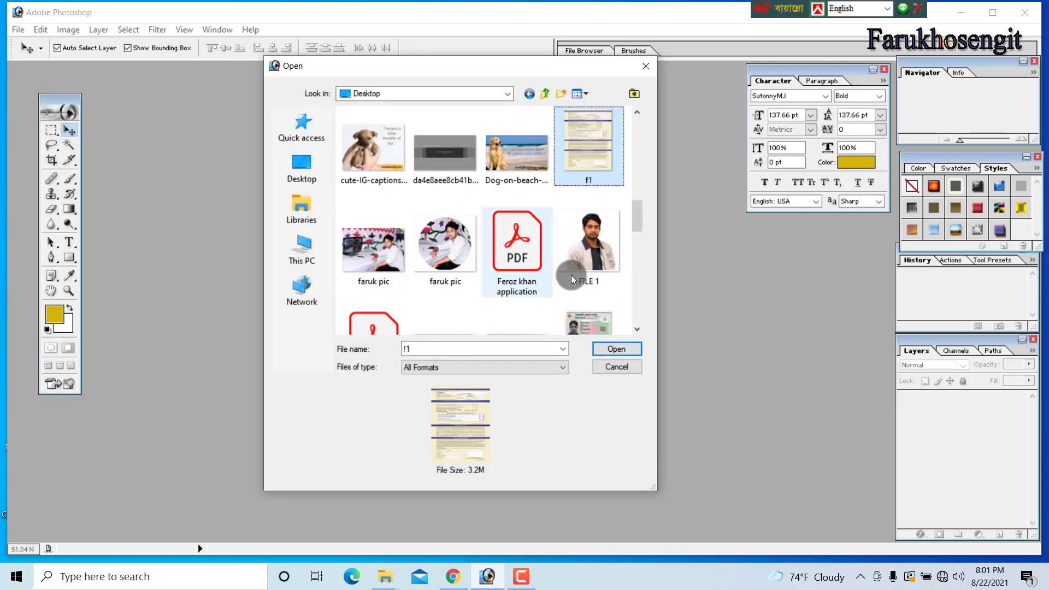
{"action": "left_click", "coordinate": [601, 263]}
{"action": "left_click", "coordinate": [616, 350]}
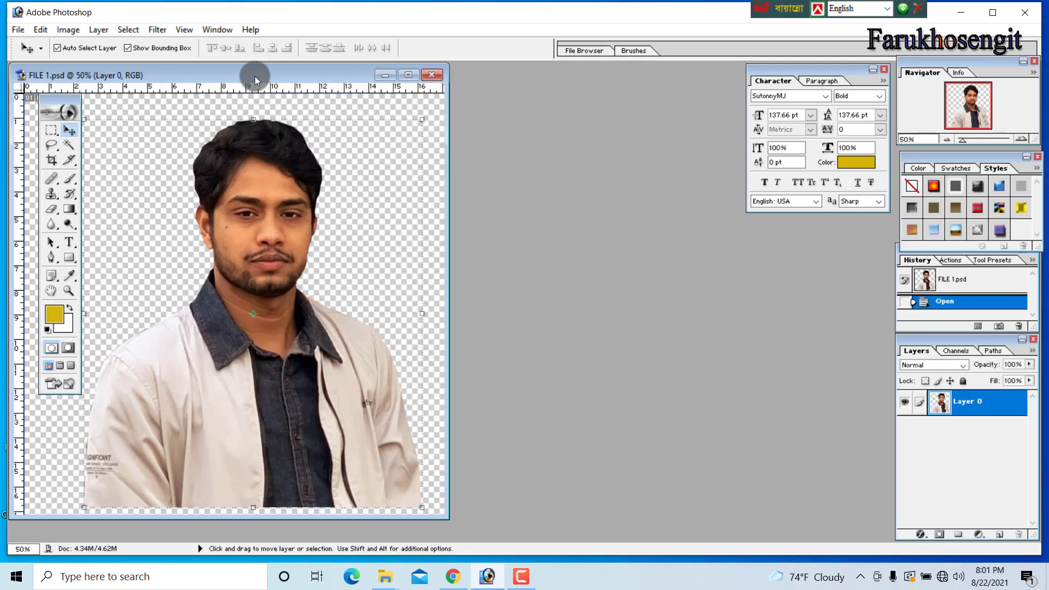
Maximize the FILE 1.psd document window and reposition the man near the middle of the canvas.
{"action": "left_click_drag", "start_coordinate": [255, 77], "coordinate": [486, 87]}
{"action": "mouse_move", "coordinate": [514, 354]}
{"action": "left_mouse_down"}
{"action": "mouse_move", "coordinate": [496, 330]}
{"action": "mouse_move", "coordinate": [497, 351]}
{"action": "left_mouse_up"}
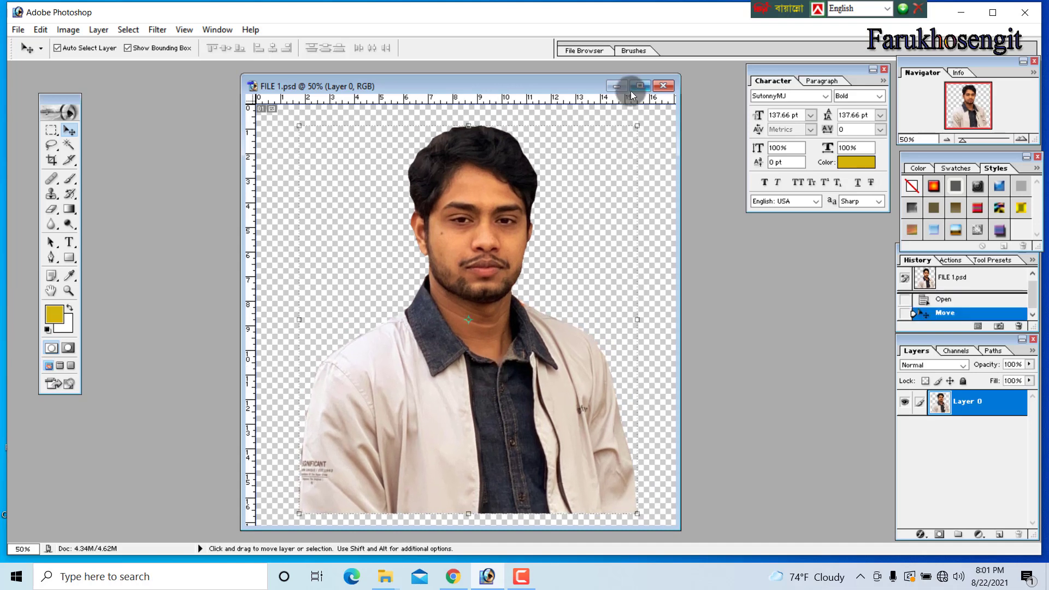
{"action": "left_click", "coordinate": [640, 86]}
{"action": "left_click_drag", "start_coordinate": [466, 384], "coordinate": [515, 403]}
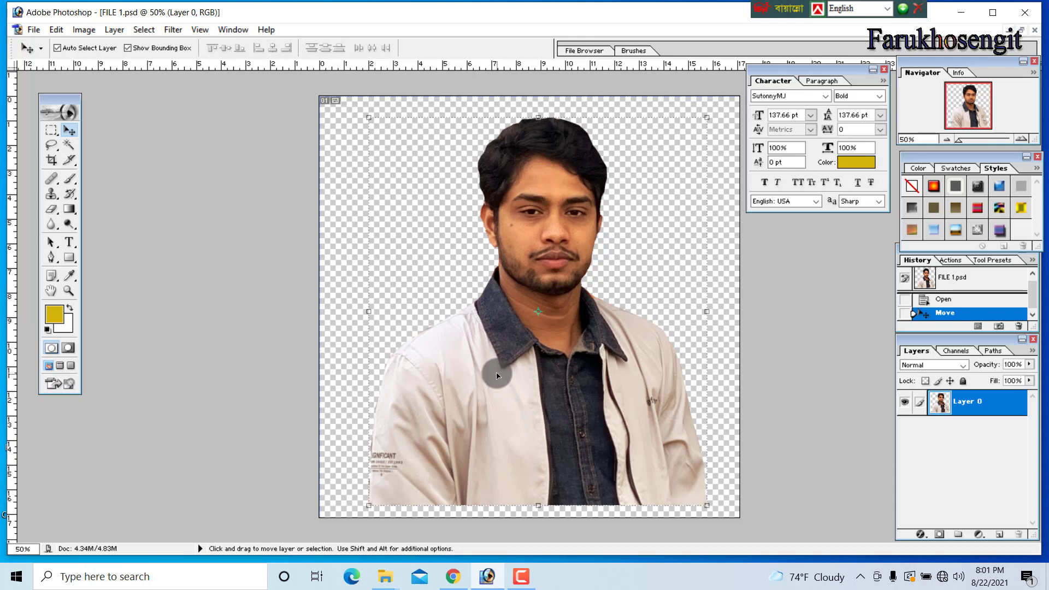
Restore FILE 1.psd to a floating window, reduce its magnification to 37.6% and shift the window aside.
{"action": "key", "text": "f"}
{"action": "key", "text": "f"}
{"action": "key", "text": "f"}
{"action": "scroll", "coordinate": [421, 377], "scroll_direction": "down", "scroll_amount": 3}
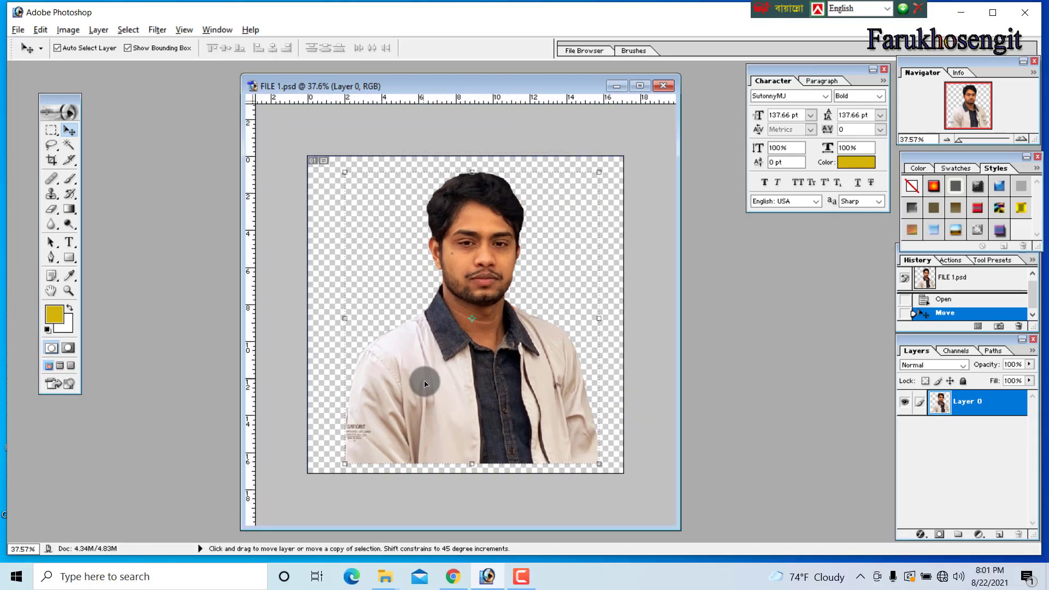
{"action": "left_click_drag", "start_coordinate": [494, 88], "coordinate": [459, 80]}
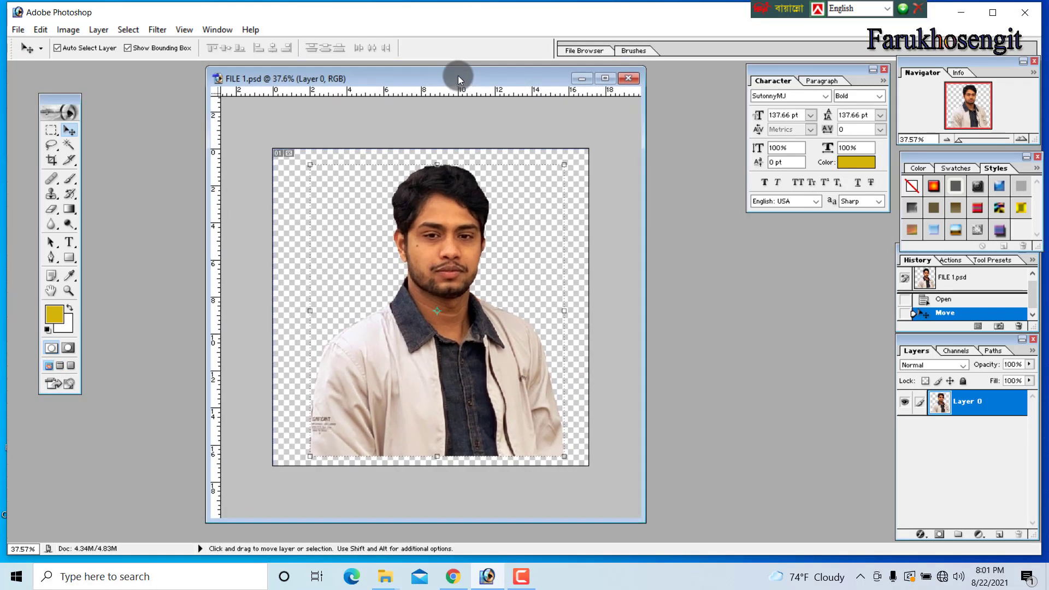
{"action": "left_click", "coordinate": [465, 366]}
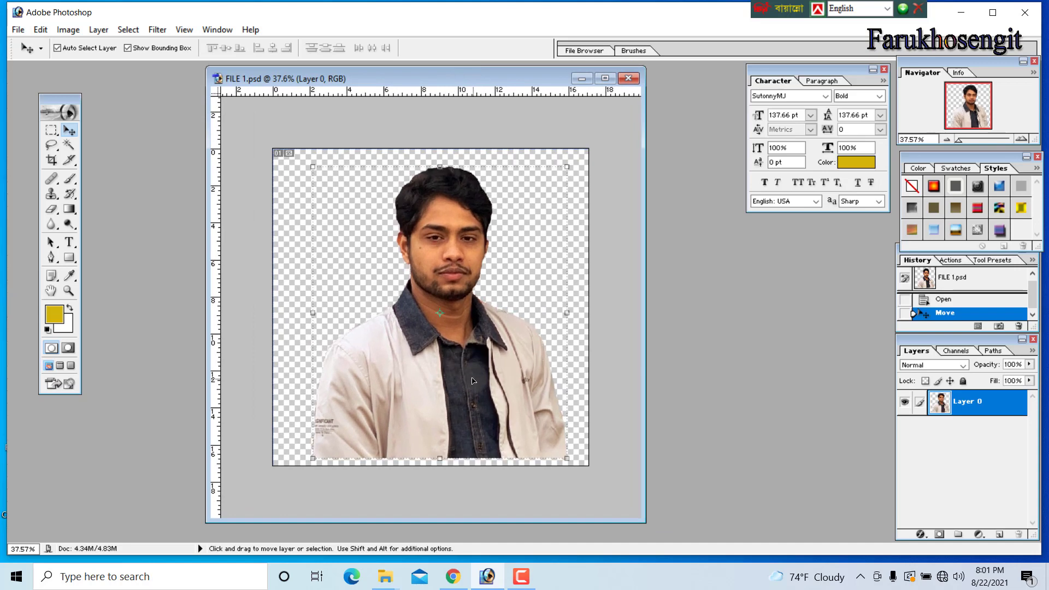
{"action": "left_click", "coordinate": [480, 83]}
{"action": "left_click_drag", "start_coordinate": [480, 83], "coordinate": [616, 78]}
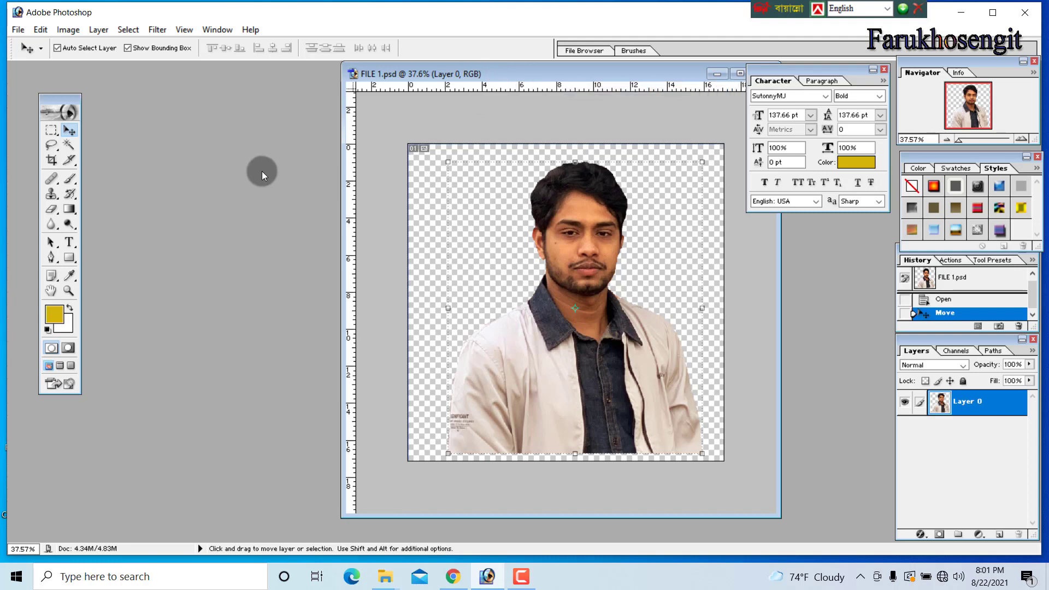
Open background-on-nature.jpg and arrange its window side by side with FILE 1.psd.
{"action": "double_click", "coordinate": [261, 171]}
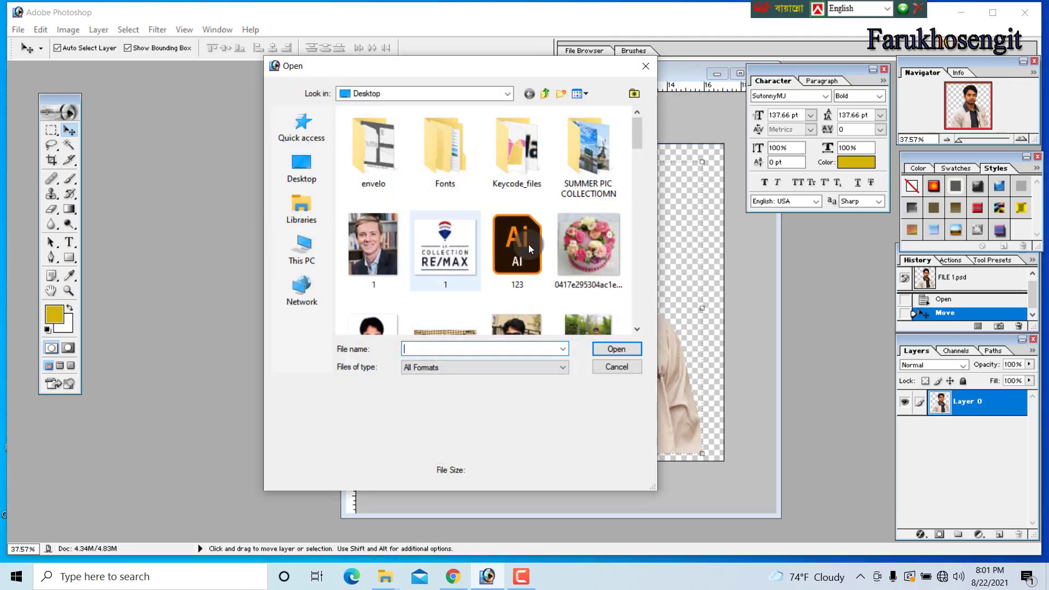
{"action": "double_click", "coordinate": [572, 273]}
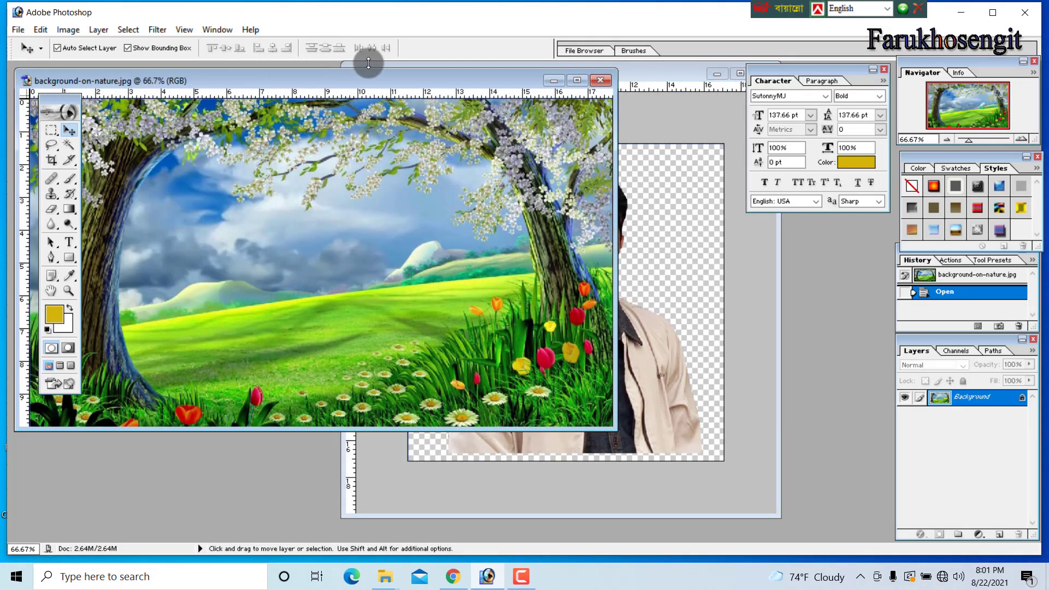
{"action": "left_click_drag", "start_coordinate": [412, 83], "coordinate": [345, 87]}
{"action": "left_click", "coordinate": [572, 72]}
{"action": "left_click_drag", "start_coordinate": [571, 73], "coordinate": [686, 86]}
{"action": "left_click_drag", "start_coordinate": [583, 98], "coordinate": [614, 111]}
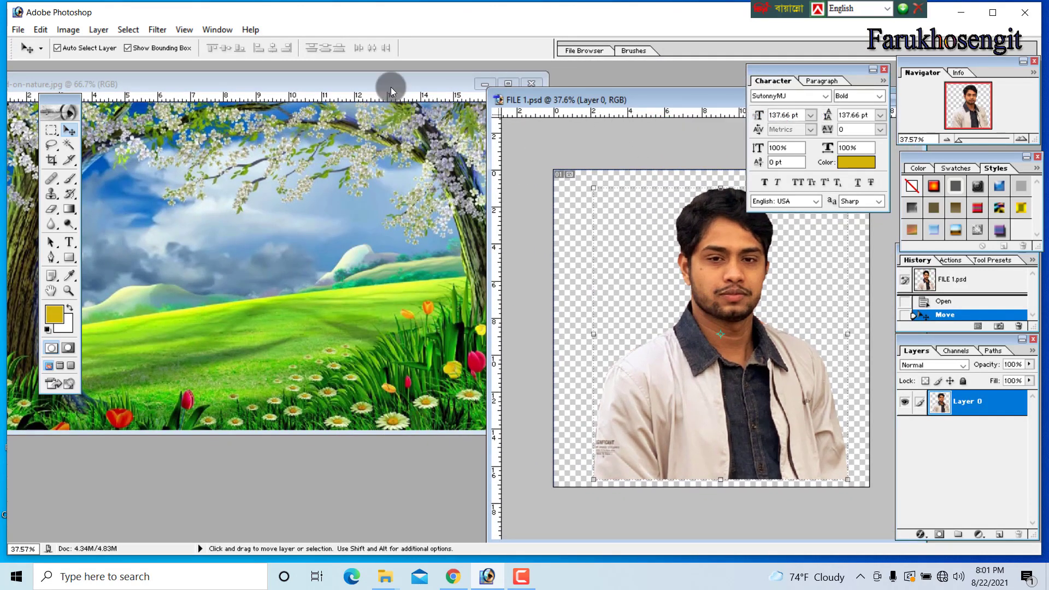
Copy the cut-out man from FILE 1.psd into background-on-nature.jpg as a new layer with the Move tool.
{"action": "left_click_drag", "start_coordinate": [706, 383], "coordinate": [355, 341]}
{"action": "left_click", "coordinate": [730, 354]}
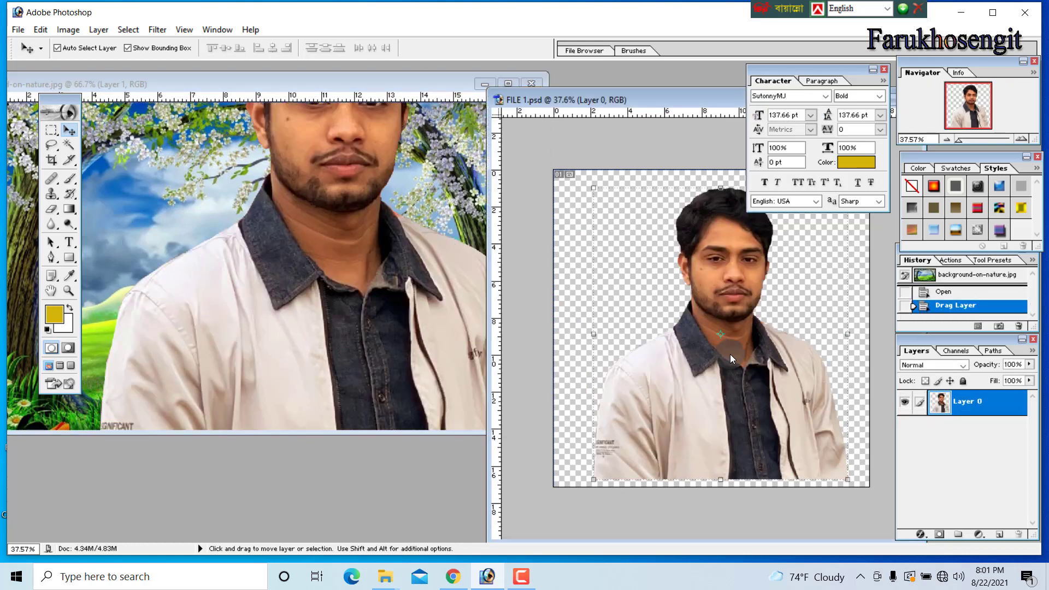
{"action": "left_click", "coordinate": [69, 132]}
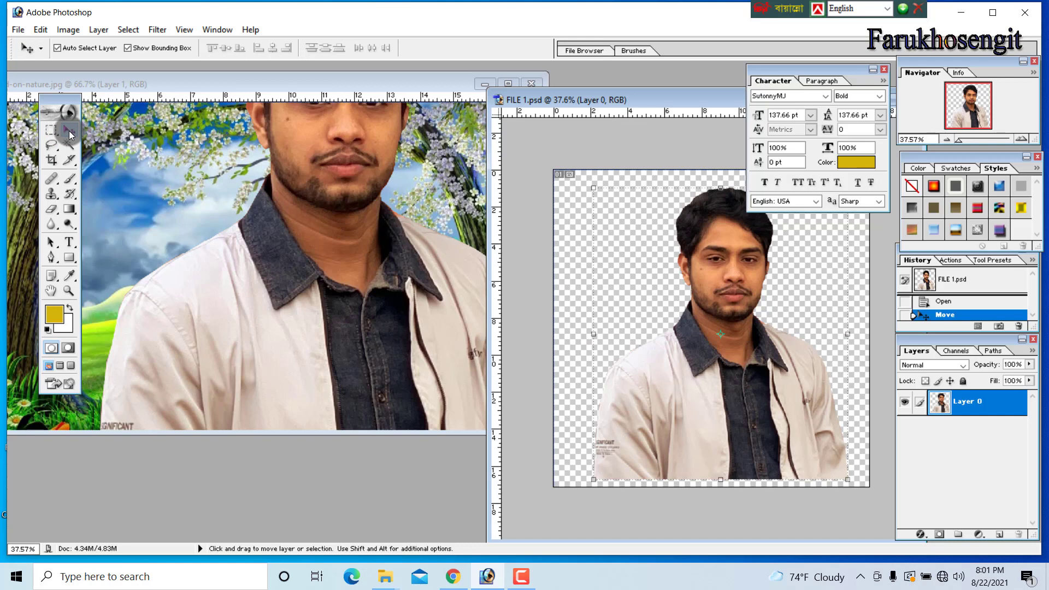
{"action": "left_click", "coordinate": [70, 134]}
{"action": "left_click", "coordinate": [655, 337]}
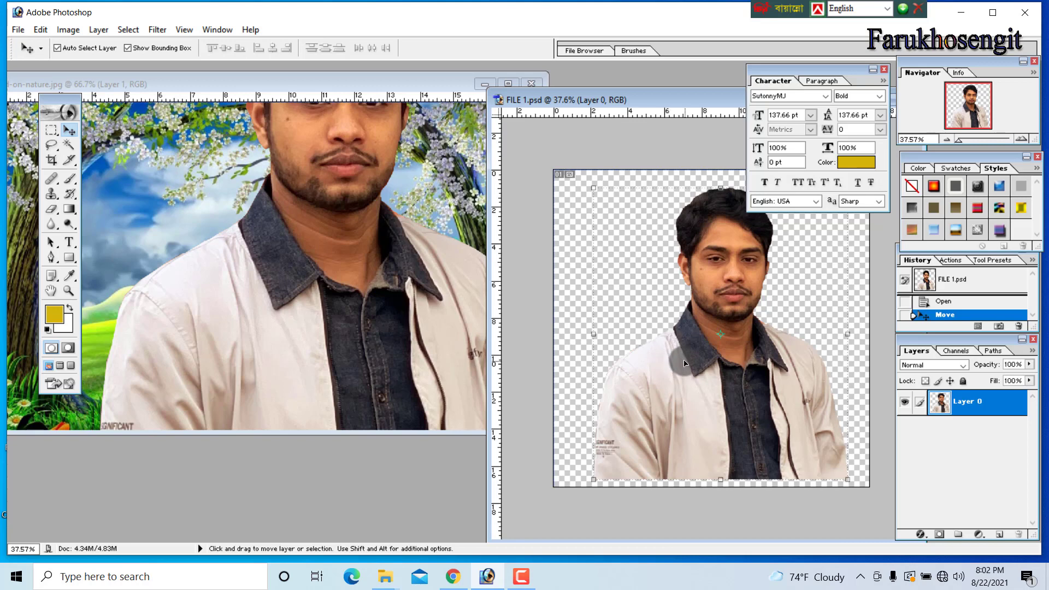
{"action": "left_click_drag", "start_coordinate": [684, 363], "coordinate": [356, 312]}
Maximize the background-on-nature.jpg document window, fit the whole layer area in view and hide the tool panels.
{"action": "left_click", "coordinate": [507, 83]}
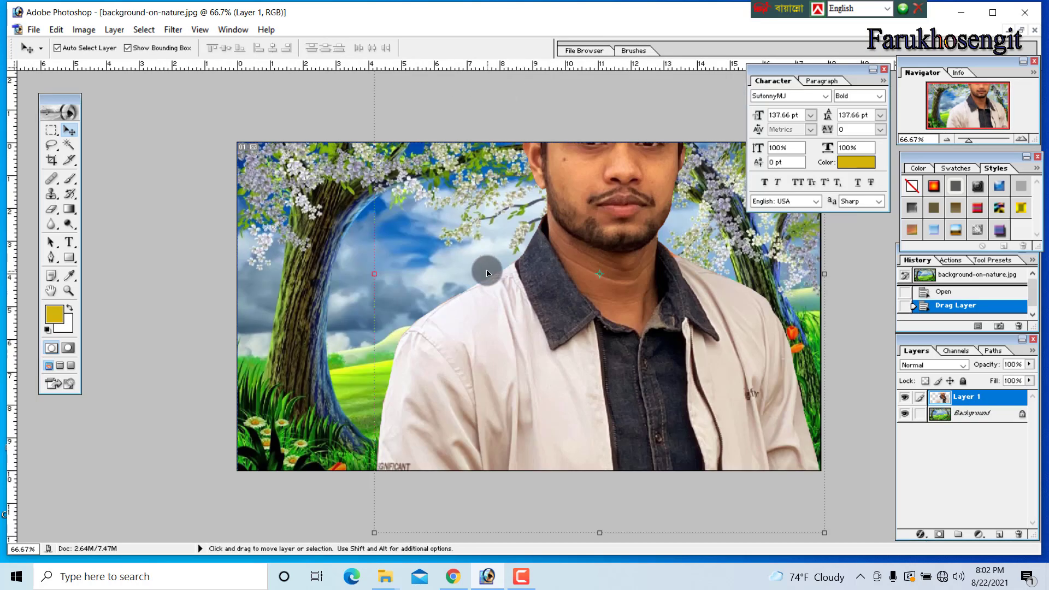
{"action": "key", "text": "ctrl+minus"}
{"action": "key", "text": "ctrl+0"}
{"action": "key", "text": "Tab"}
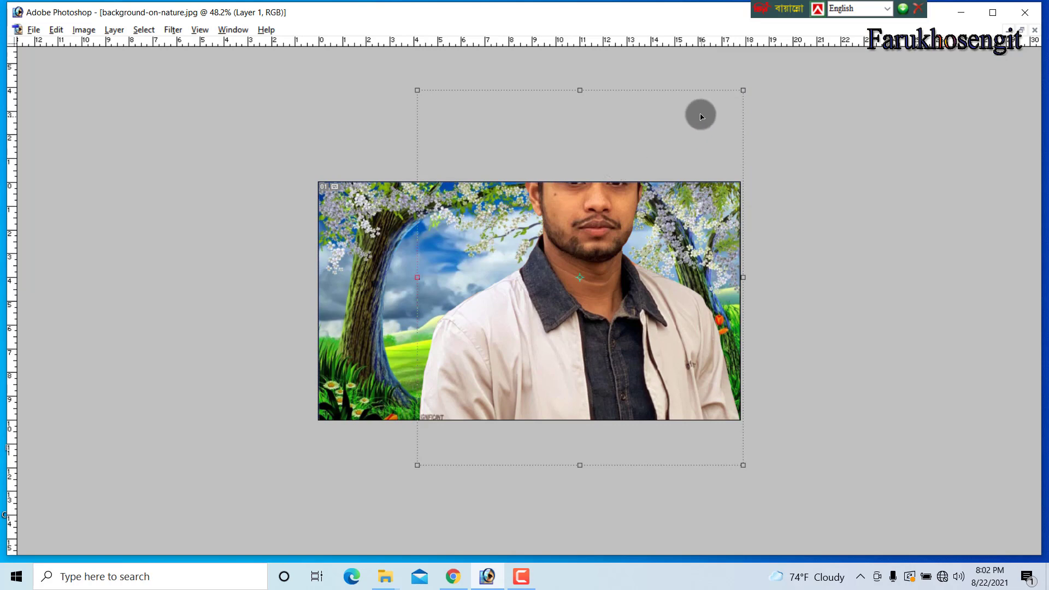
Scale the man's layer down proportionally to fit inside the landscape and place him near the middle.
{"action": "left_click_drag", "start_coordinate": [742, 90], "coordinate": [704, 232]}
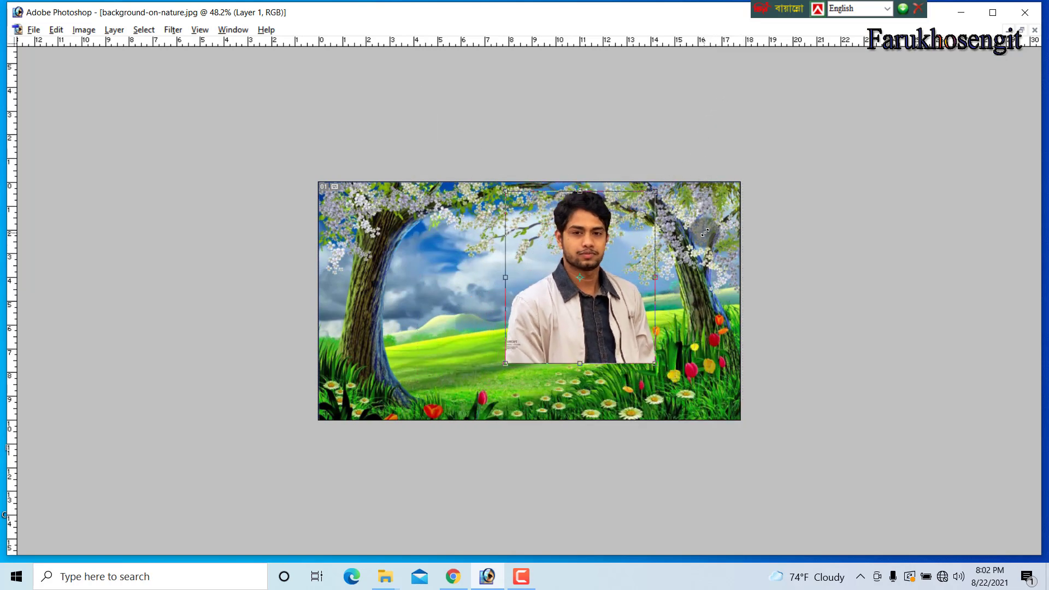
{"action": "left_click_drag", "start_coordinate": [616, 254], "coordinate": [686, 288]}
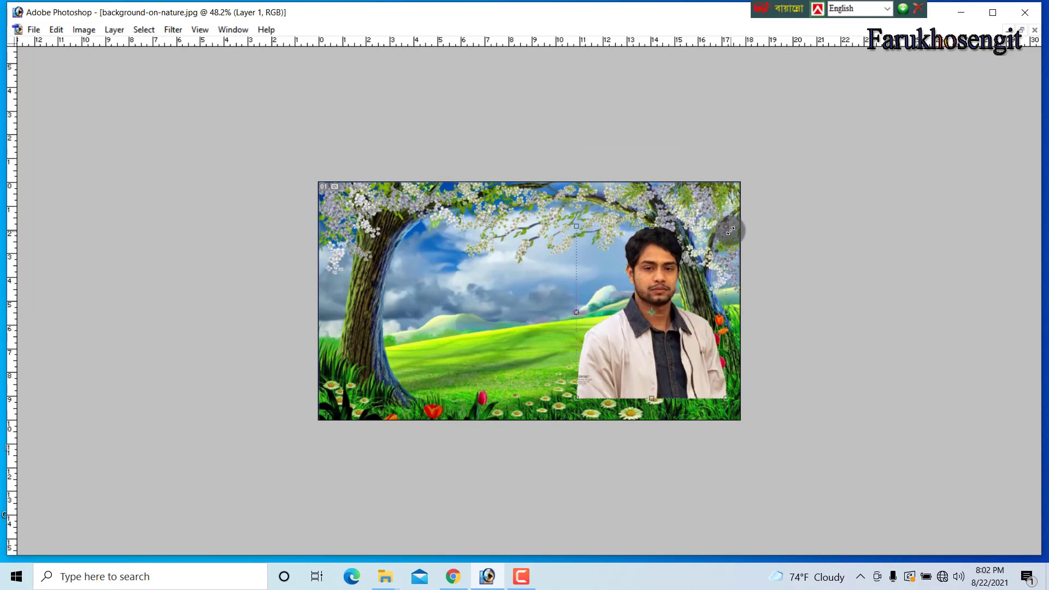
{"action": "left_click_drag", "start_coordinate": [734, 226], "coordinate": [724, 238]}
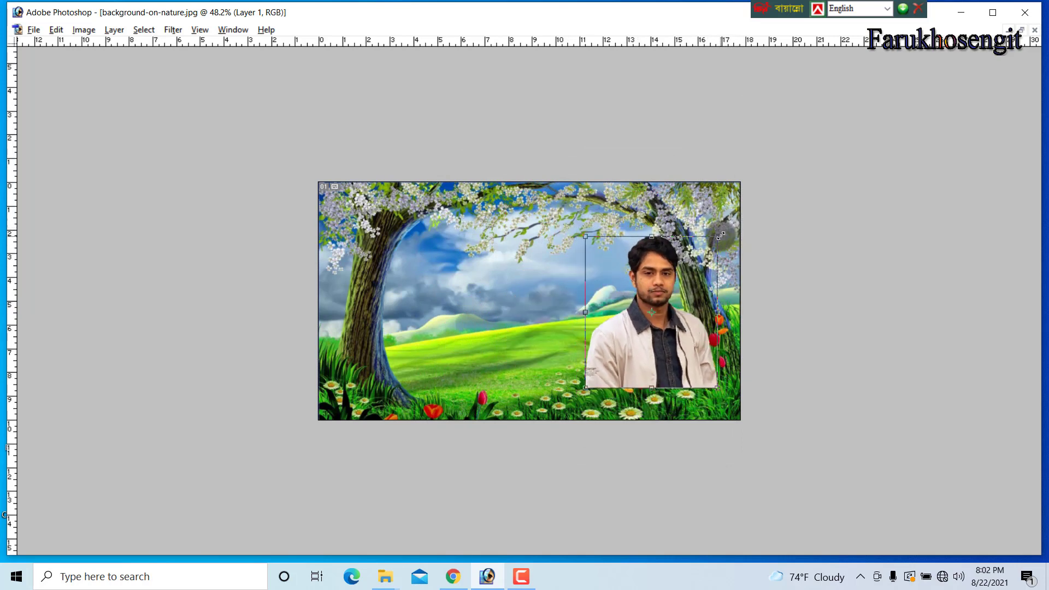
{"action": "left_click_drag", "start_coordinate": [632, 338], "coordinate": [565, 343]}
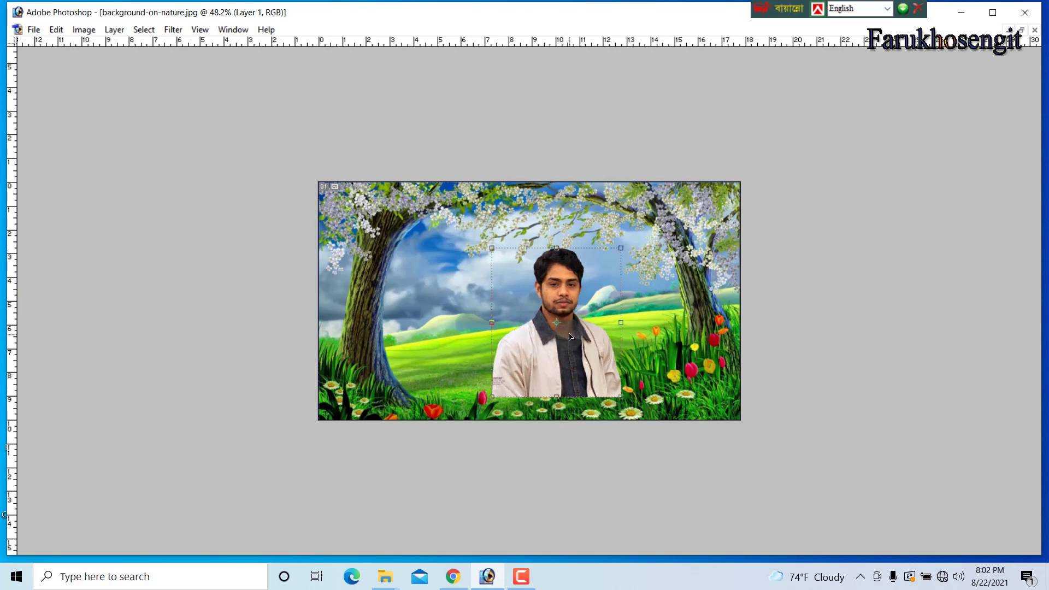
Move the man down to the image's bottom edge and over to the lower-left corner, in front of the tree.
{"action": "key", "text": "z"}
{"action": "left_click", "coordinate": [499, 412]}
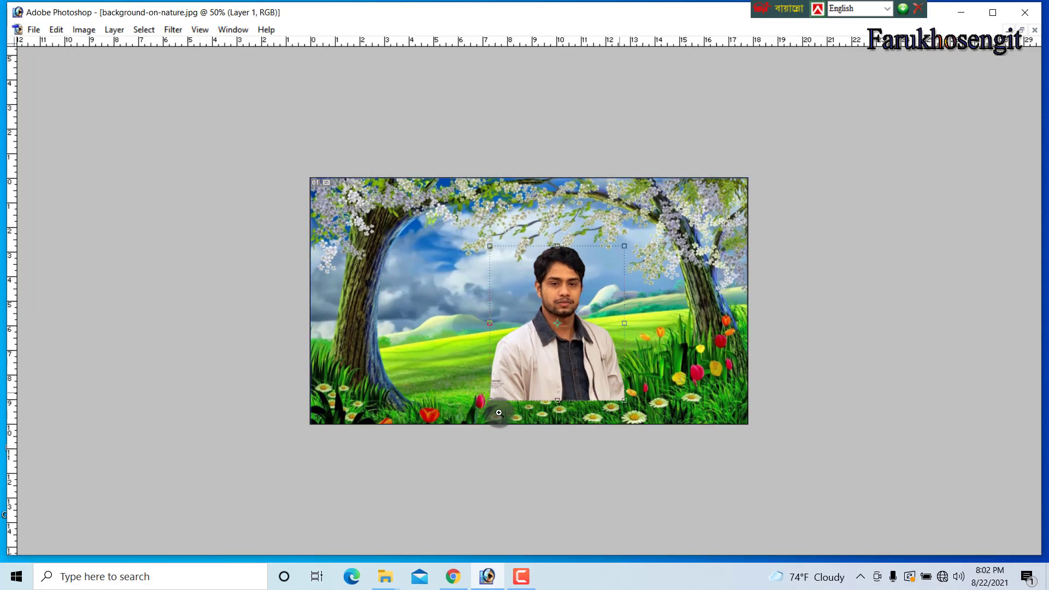
{"action": "left_click", "coordinate": [498, 412]}
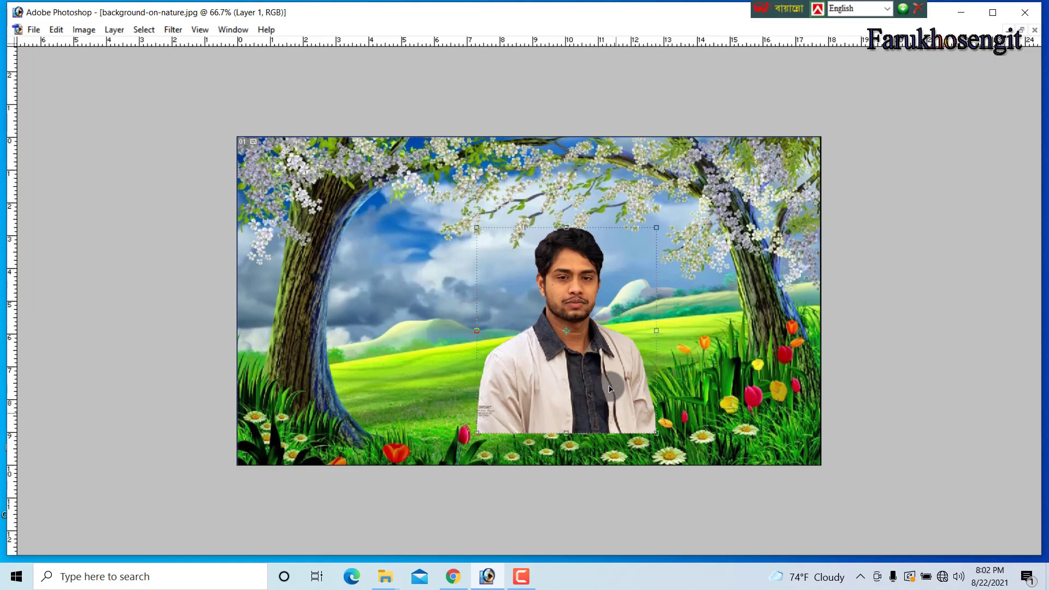
{"action": "left_click_drag", "start_coordinate": [589, 386], "coordinate": [569, 403]}
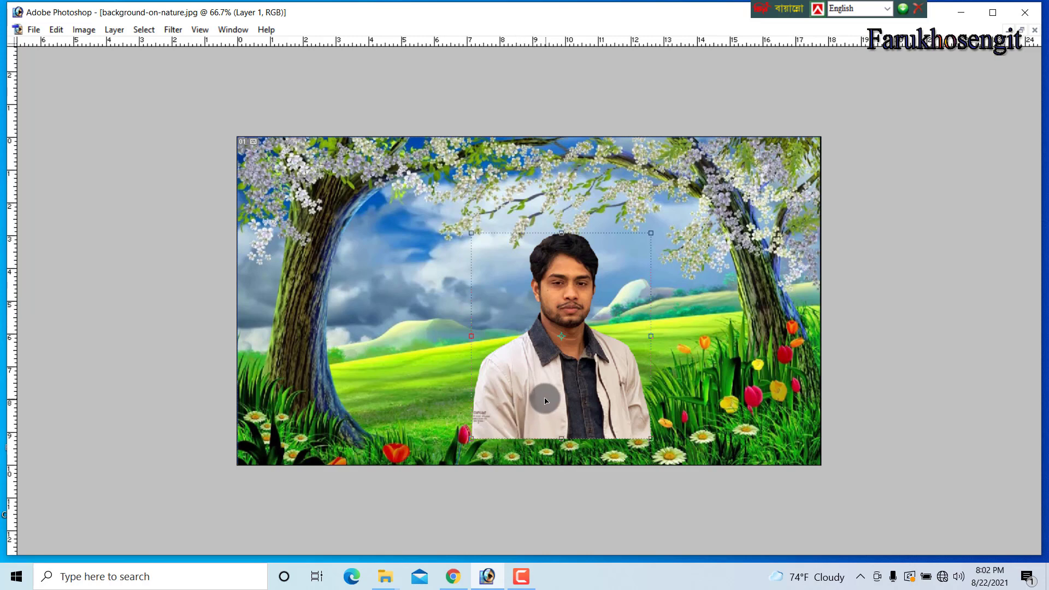
{"action": "left_click_drag", "start_coordinate": [562, 385], "coordinate": [567, 412]}
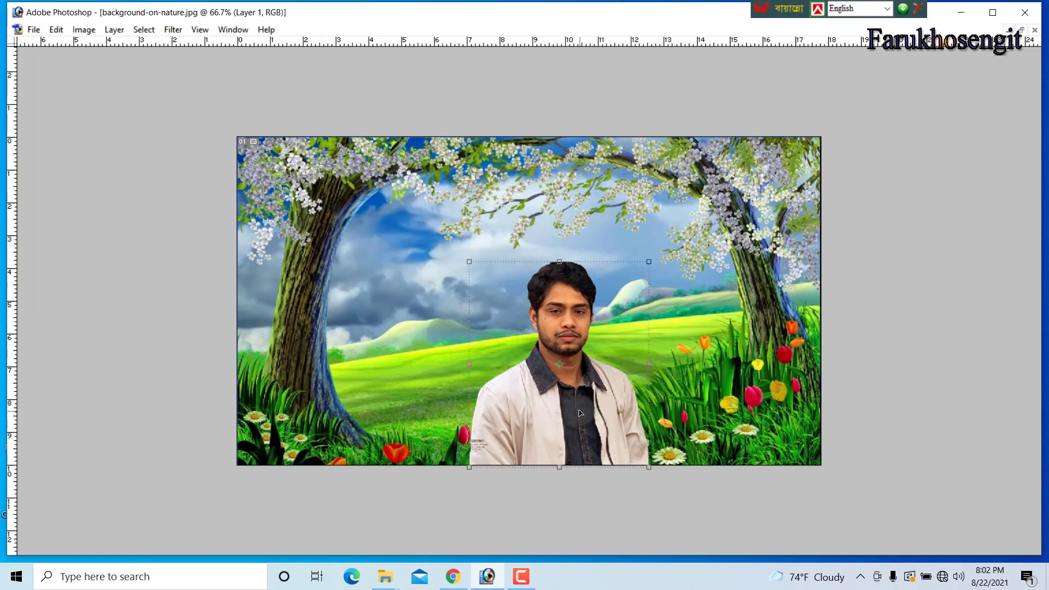
{"action": "left_click_drag", "start_coordinate": [580, 412], "coordinate": [346, 419]}
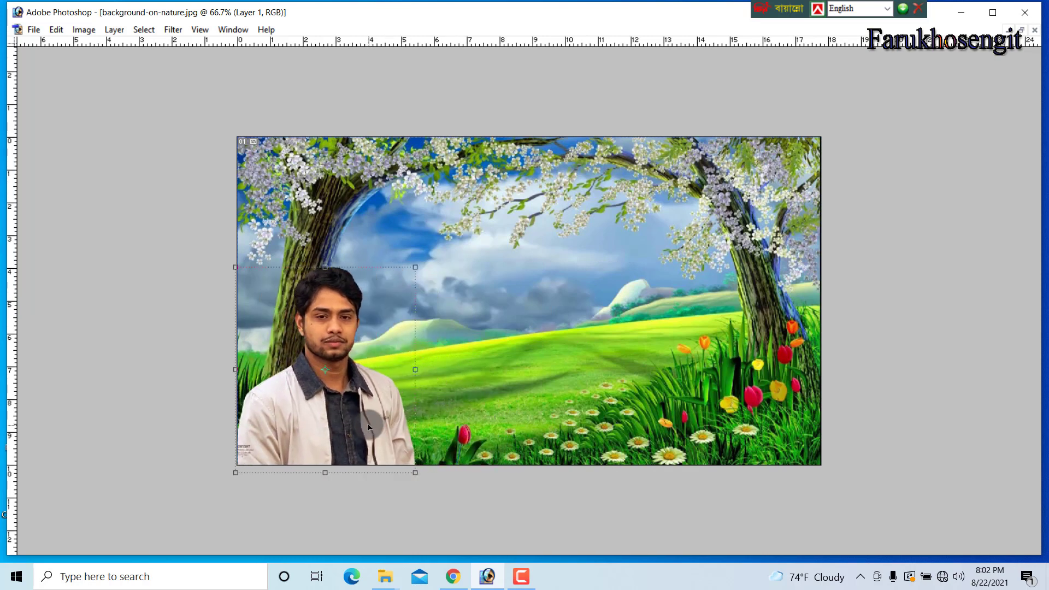
Enlarge the man proportionally in the lower-left corner, nudge him into place and apply the transform.
{"action": "left_click_drag", "start_coordinate": [417, 266], "coordinate": [421, 233]}
{"action": "double_click", "coordinate": [381, 372]}
{"action": "left_click_drag", "start_coordinate": [381, 373], "coordinate": [385, 367]}
{"action": "key", "text": "Return"}
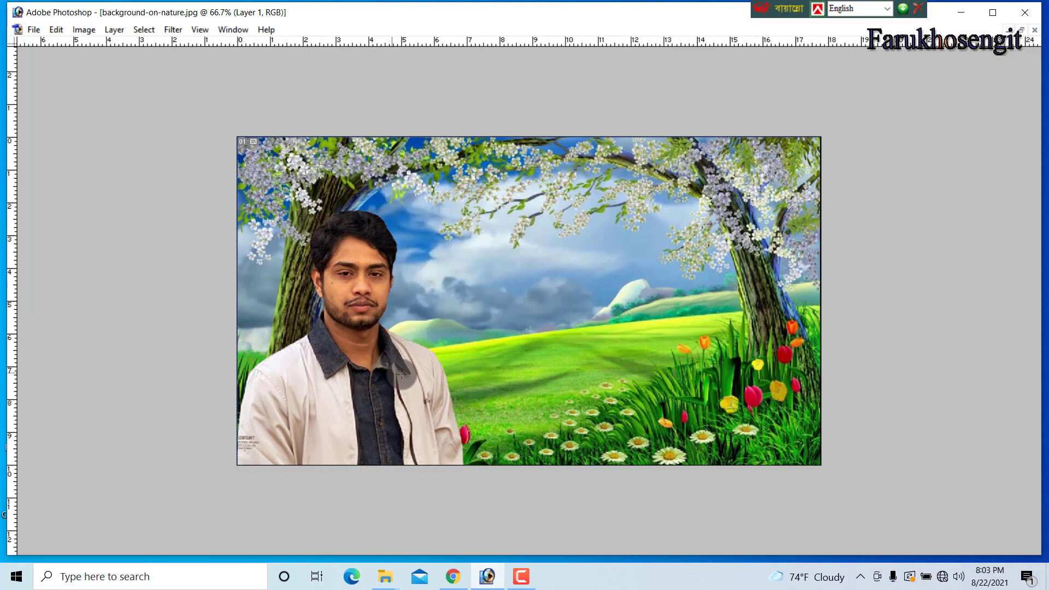
Bring back the tool panels and save the composite to the Desktop as a JPEG copy named FILE 2.
{"action": "key", "text": "Tab"}
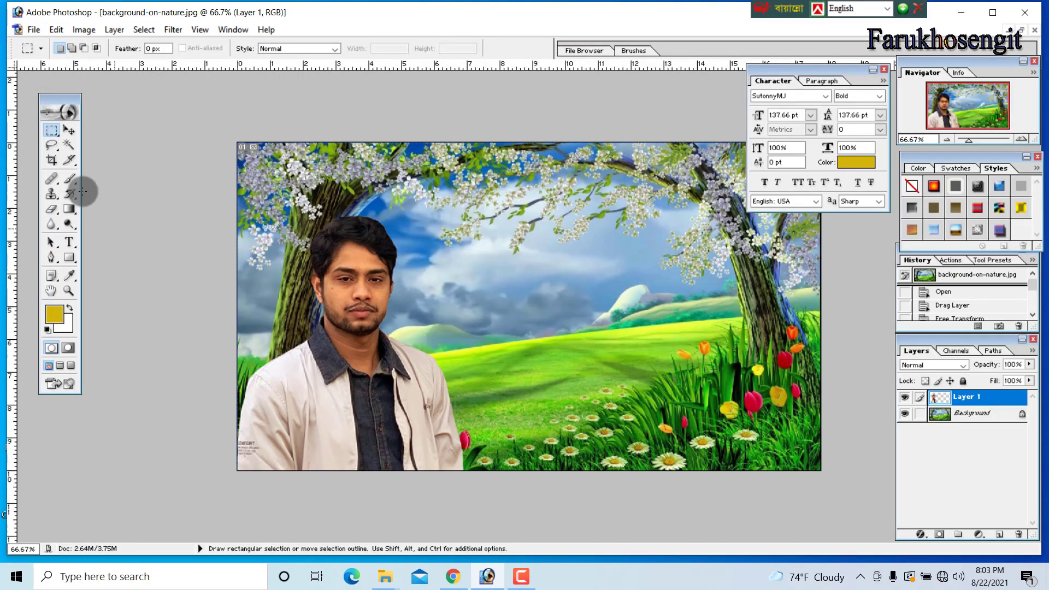
{"action": "left_click", "coordinate": [33, 30]}
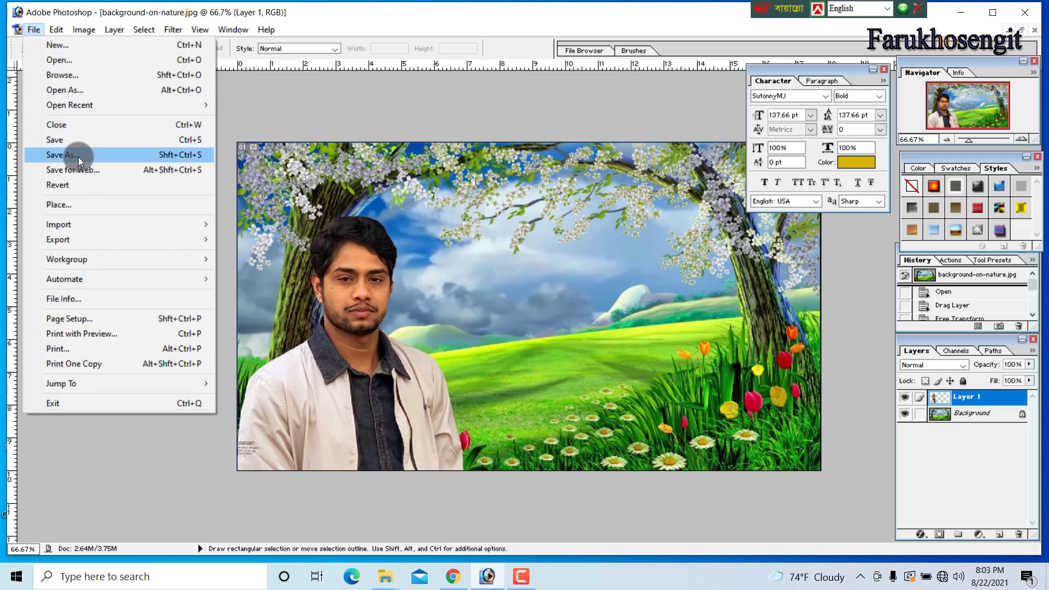
{"action": "left_click", "coordinate": [81, 143]}
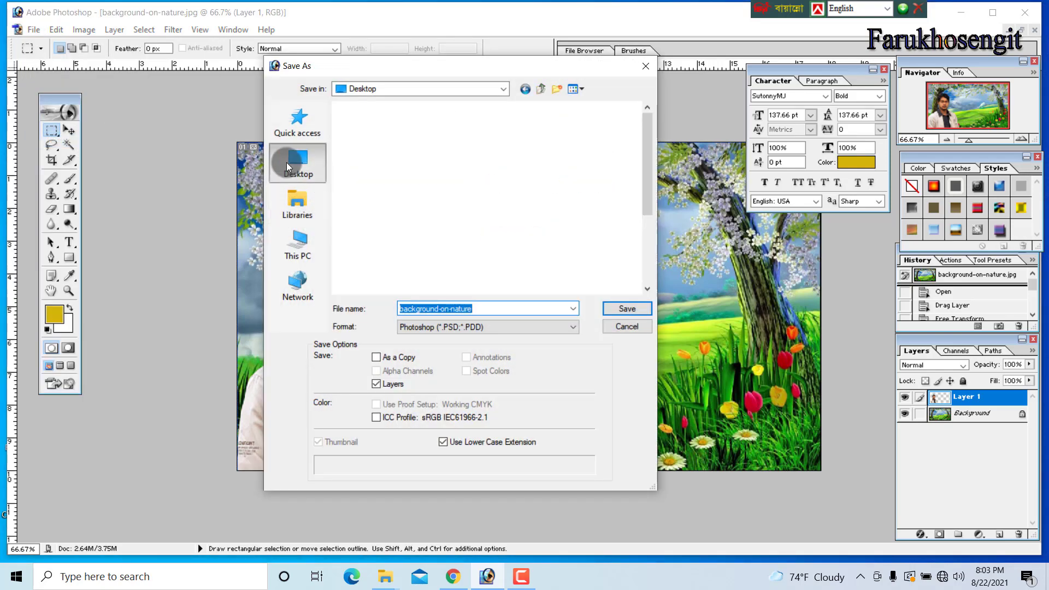
{"action": "left_click", "coordinate": [286, 162]}
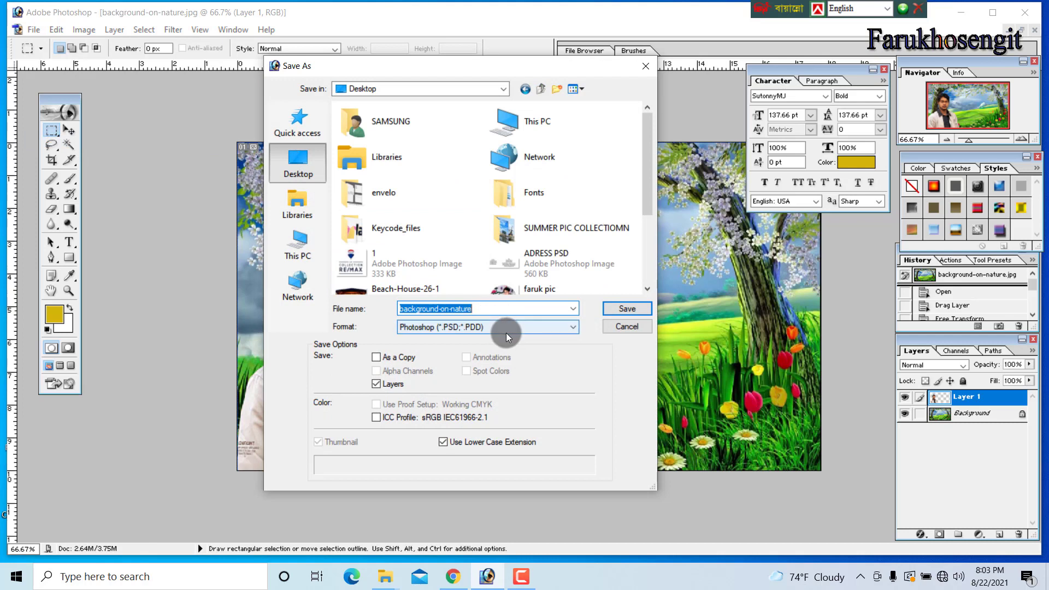
{"action": "left_click", "coordinate": [499, 326]}
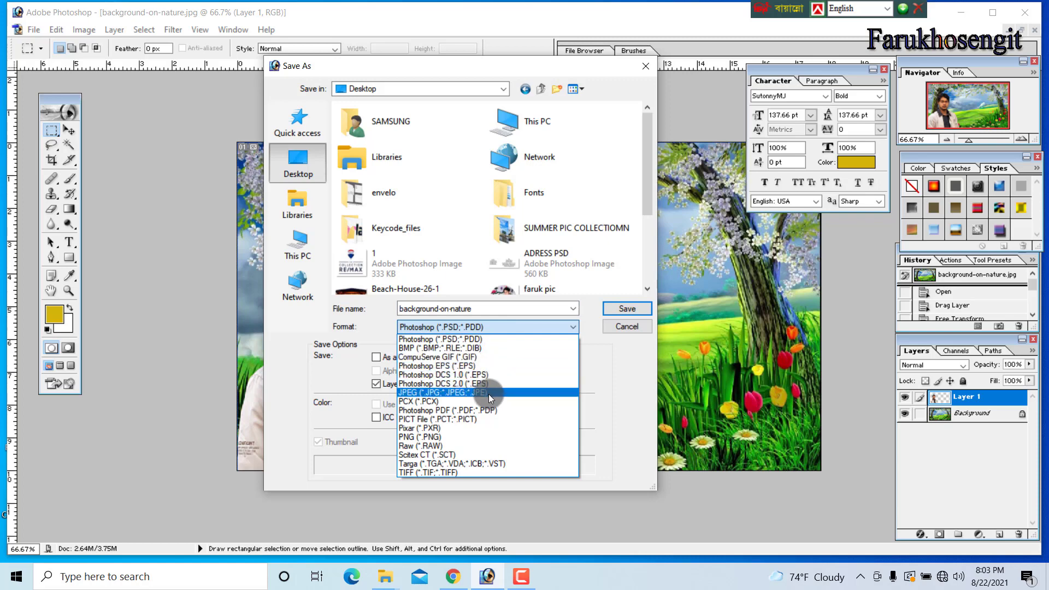
{"action": "left_click", "coordinate": [424, 392]}
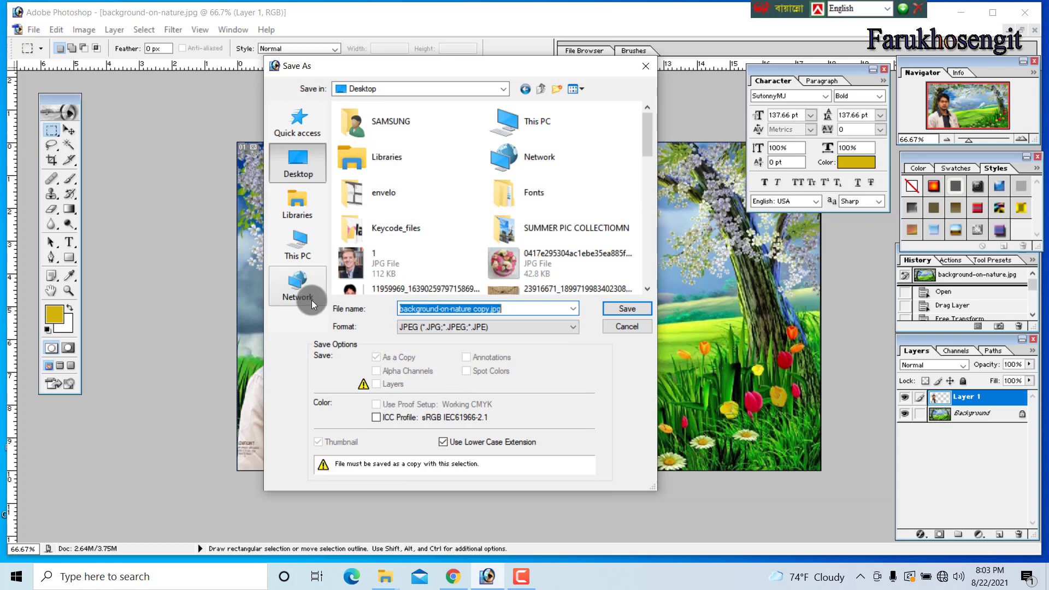
{"action": "type", "text": "FA"}
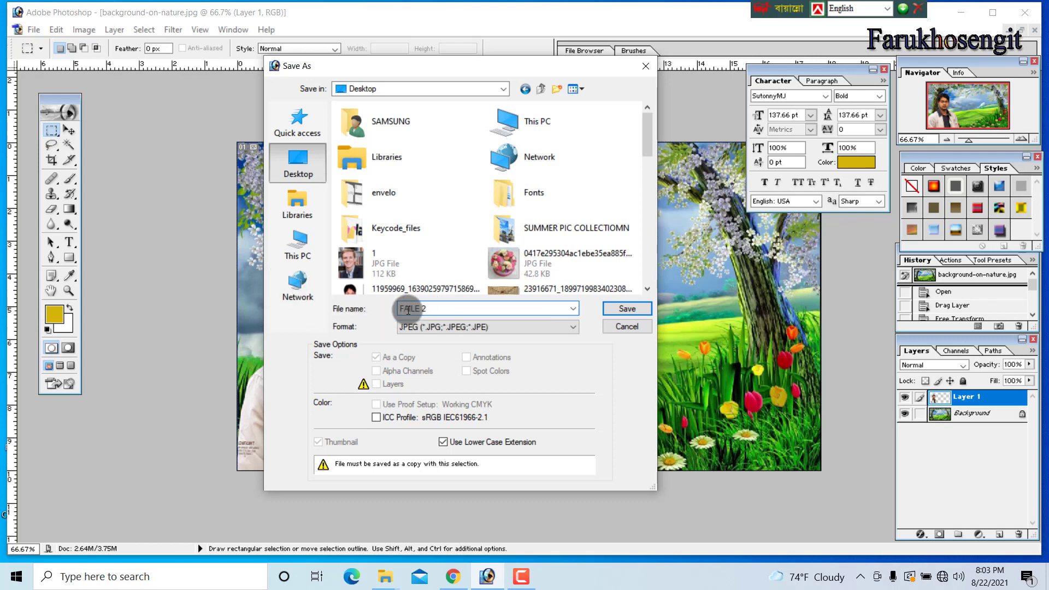
{"action": "left_click", "coordinate": [627, 308]}
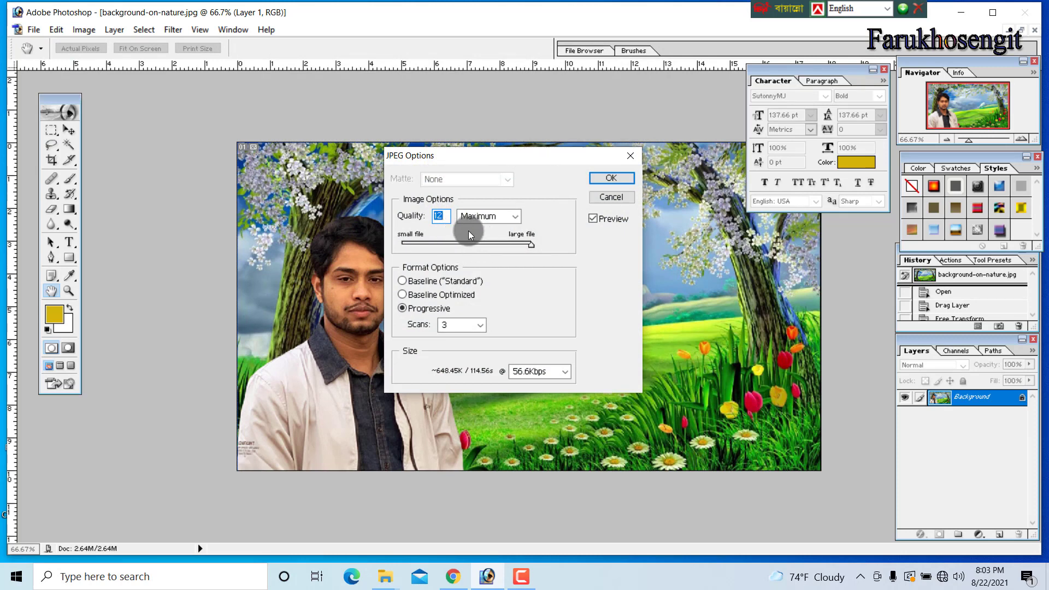
Try the Low, Medium, High and Maximum quality presets in the JPEG options.
{"action": "left_click", "coordinate": [507, 211]}
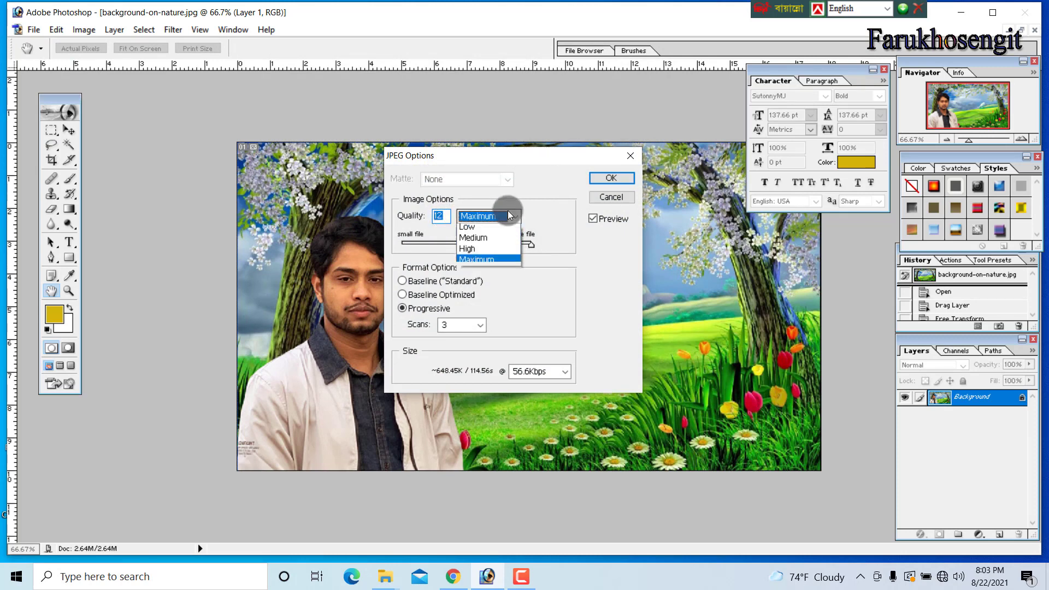
{"action": "left_click", "coordinate": [467, 228]}
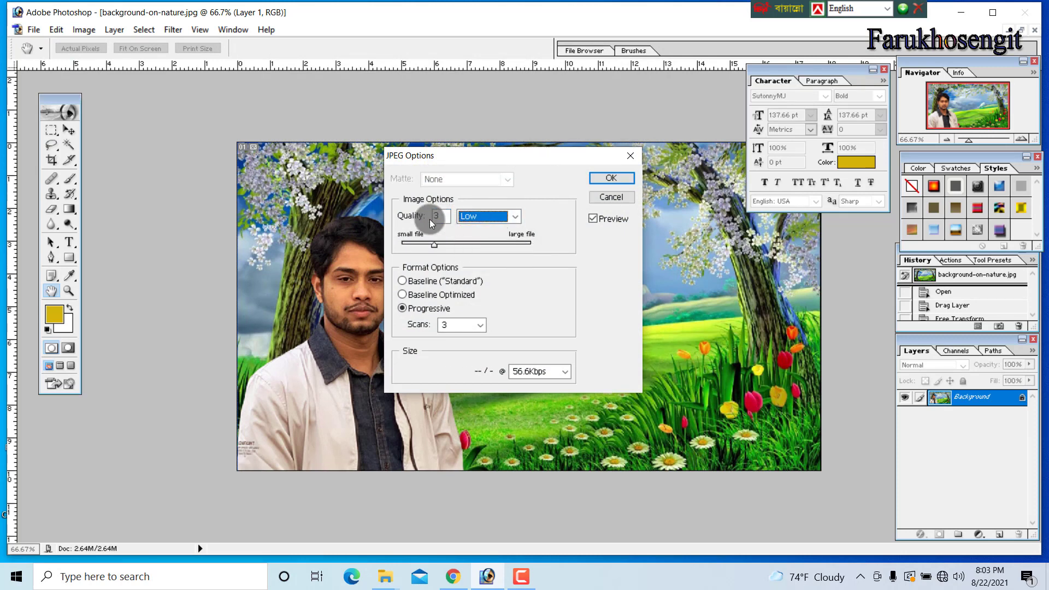
{"action": "left_click", "coordinate": [497, 216]}
{"action": "left_click", "coordinate": [496, 217]}
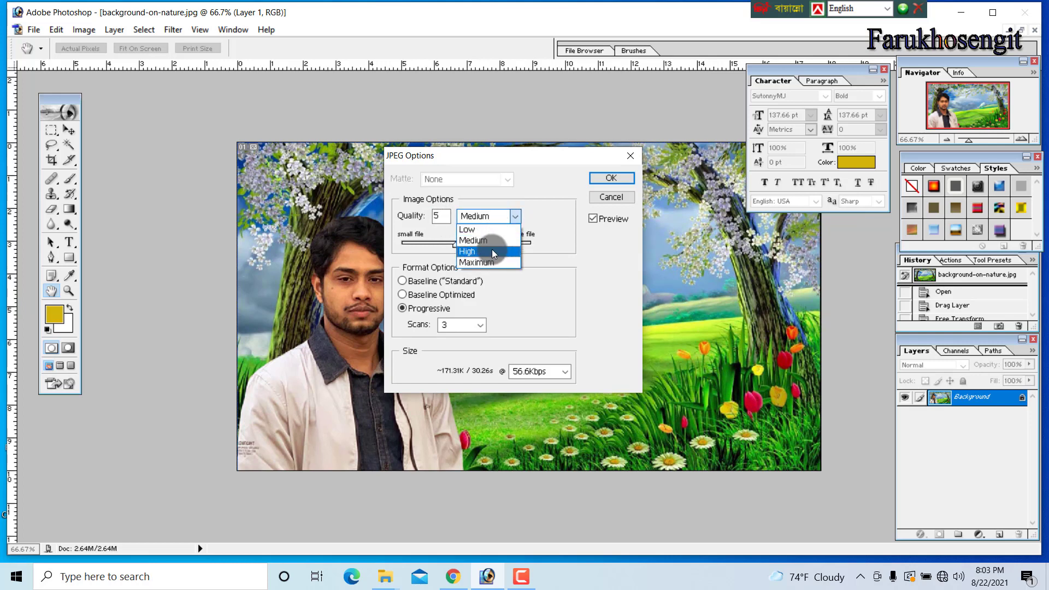
{"action": "left_click", "coordinate": [491, 249]}
{"action": "left_click", "coordinate": [496, 216]}
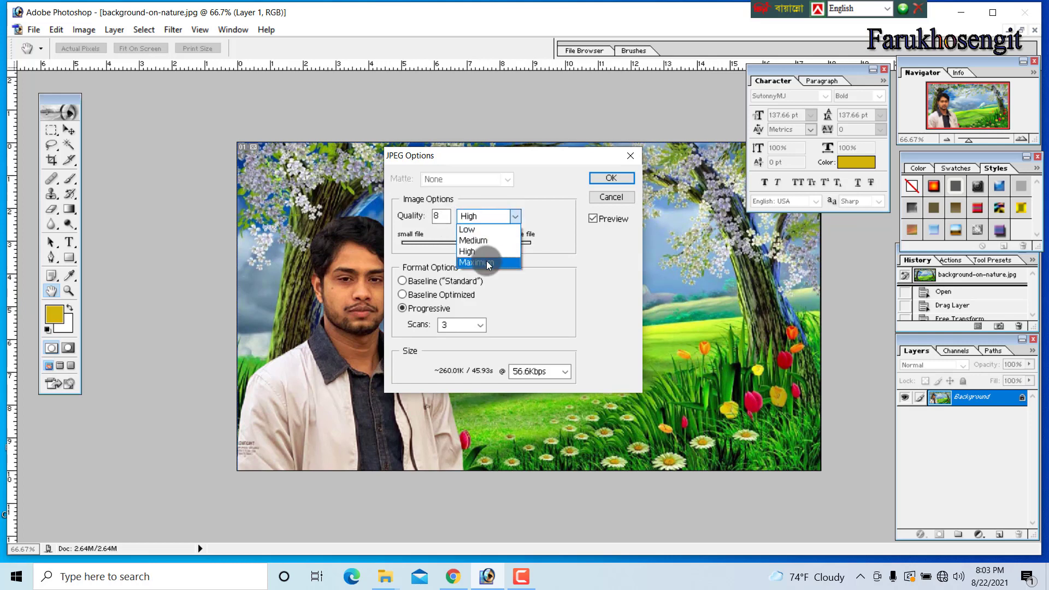
{"action": "left_click", "coordinate": [486, 260]}
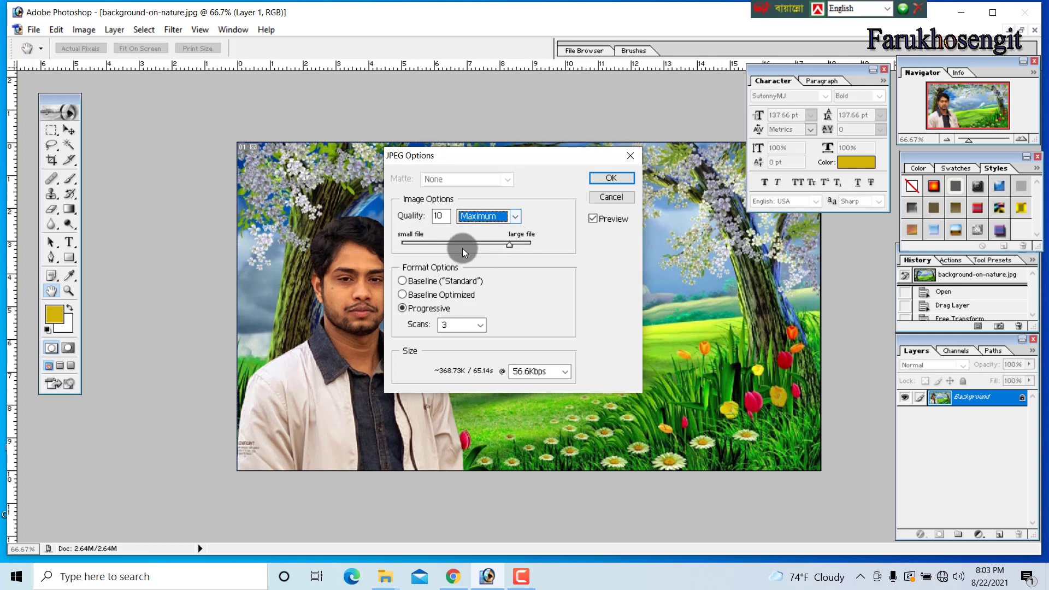
Set the JPEG quality to 12 (Maximum) and complete the save.
{"action": "left_click_drag", "start_coordinate": [508, 246], "coordinate": [692, 240]}
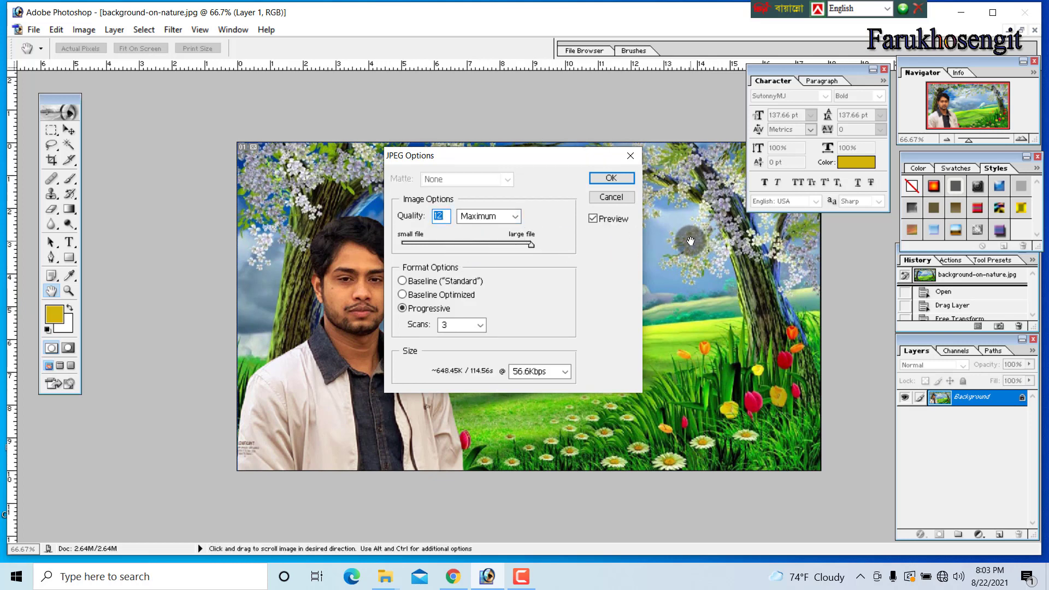
{"action": "left_click_drag", "start_coordinate": [529, 246], "coordinate": [556, 244]}
{"action": "left_click", "coordinate": [529, 243]}
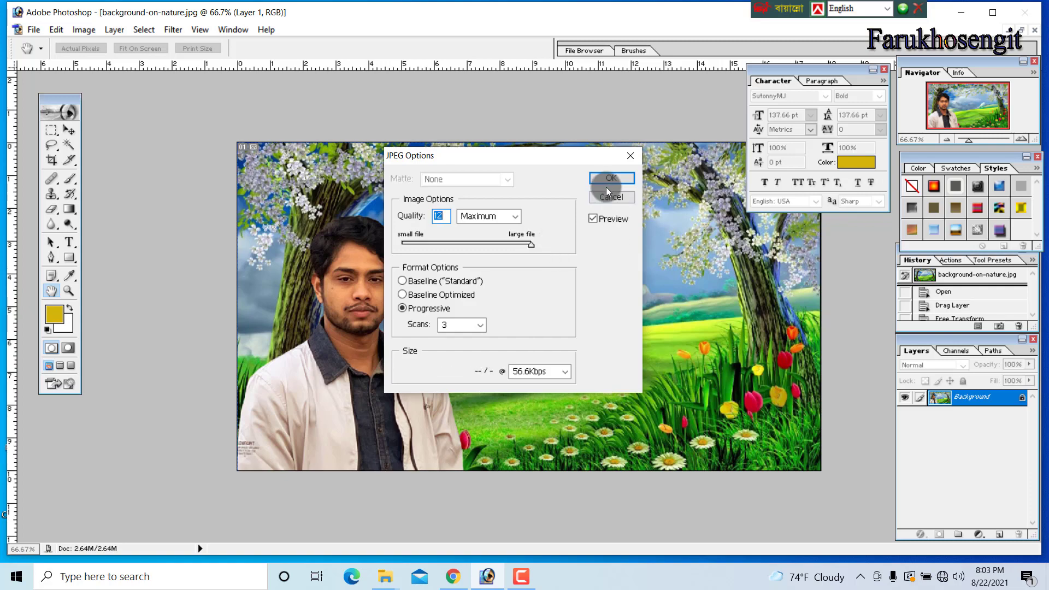
{"action": "left_click", "coordinate": [611, 179]}
Open FILE 2.jpg and the original Christmas photo from the desktop in Photos and compare them side by side.
{"action": "left_click", "coordinate": [959, 12]}
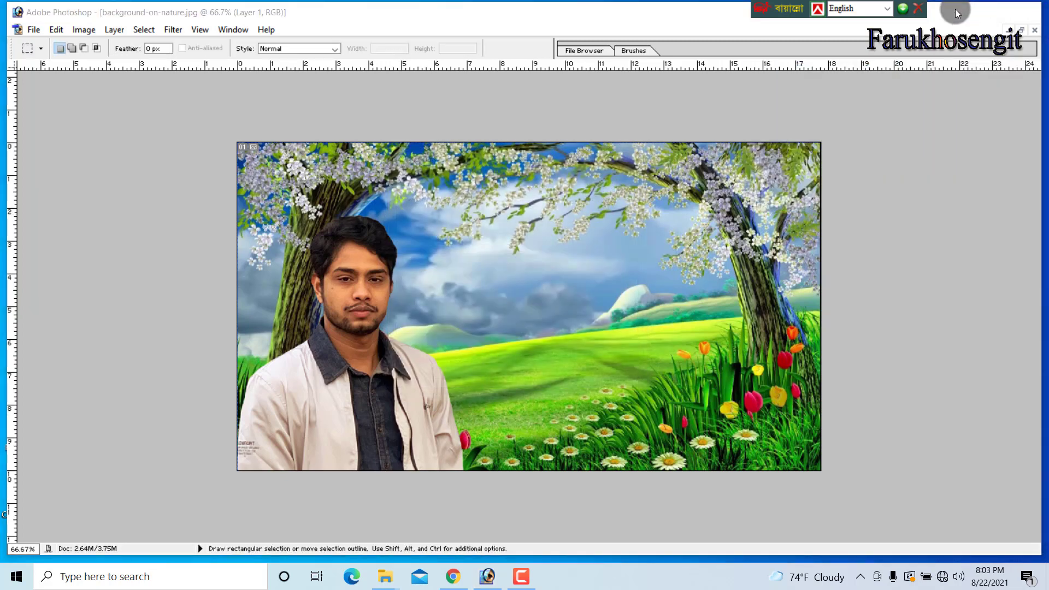
{"action": "double_click", "coordinate": [548, 34]}
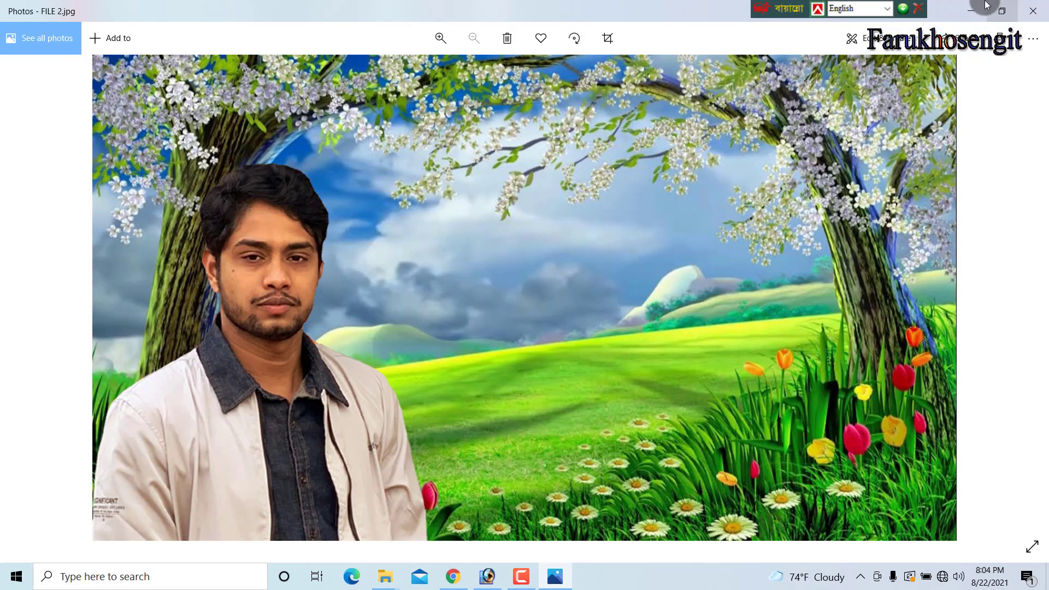
{"action": "left_click", "coordinate": [1001, 11]}
{"action": "left_click_drag", "start_coordinate": [788, 38], "coordinate": [873, 61]}
{"action": "double_click", "coordinate": [392, 286]}
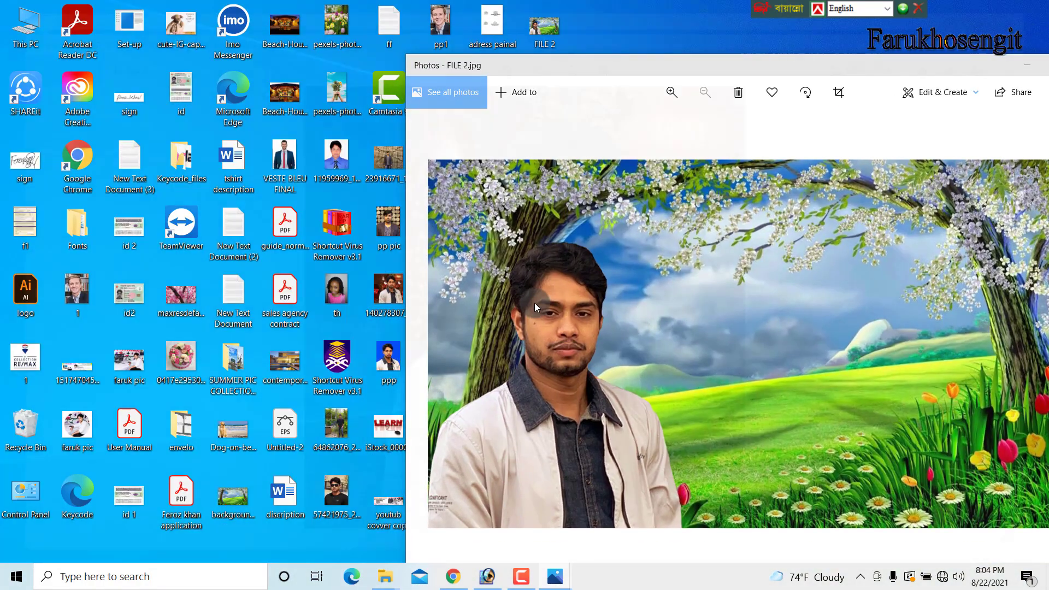
{"action": "left_click_drag", "start_coordinate": [739, 15], "coordinate": [409, 14]}
{"action": "left_click", "coordinate": [705, 277]}
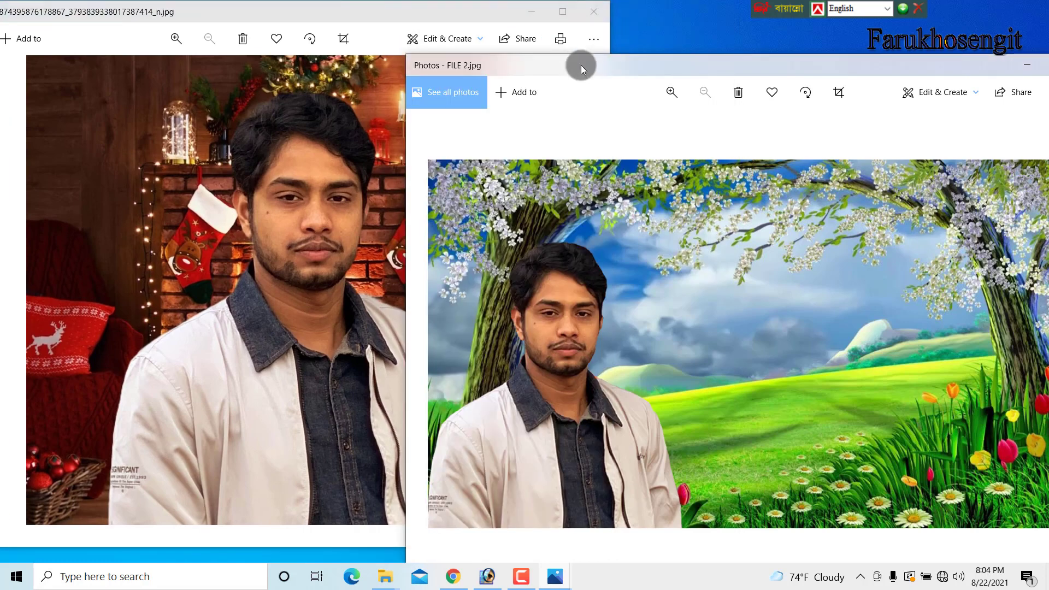
{"action": "left_click_drag", "start_coordinate": [580, 65], "coordinate": [651, 38]}
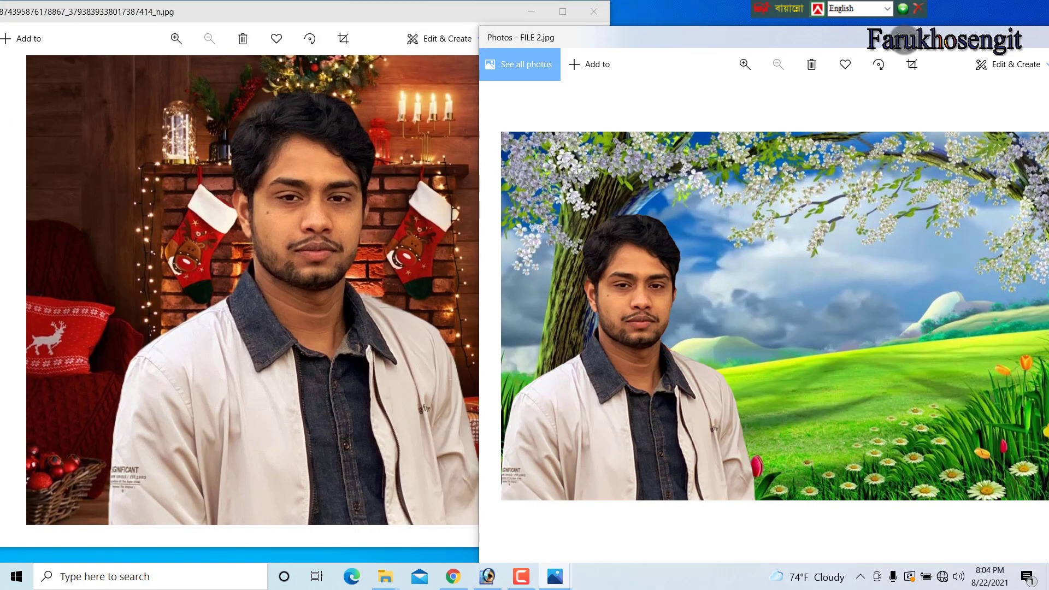
View FILE 2.jpg at full window size, close both photo windows and switch back to Photoshop.
{"action": "double_click", "coordinate": [903, 40]}
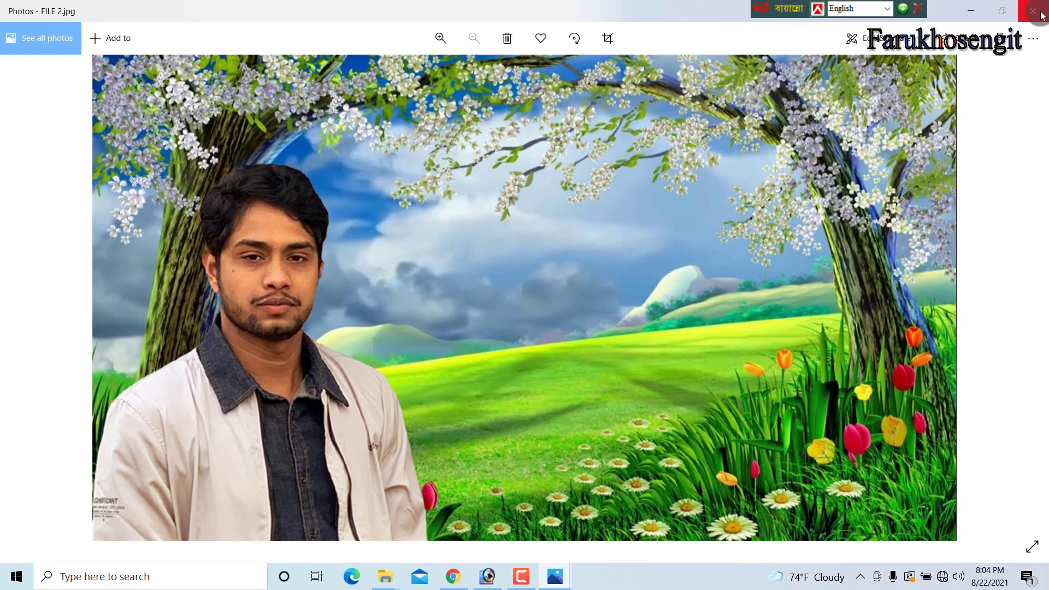
{"action": "left_click", "coordinate": [1032, 11]}
{"action": "left_click", "coordinate": [589, 15]}
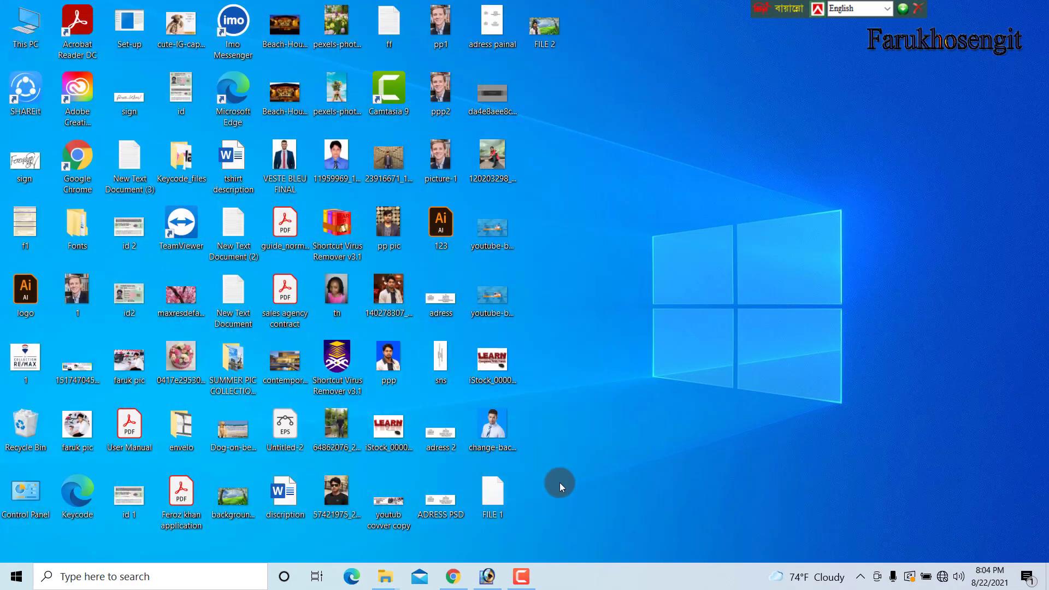
{"action": "left_click", "coordinate": [486, 577]}
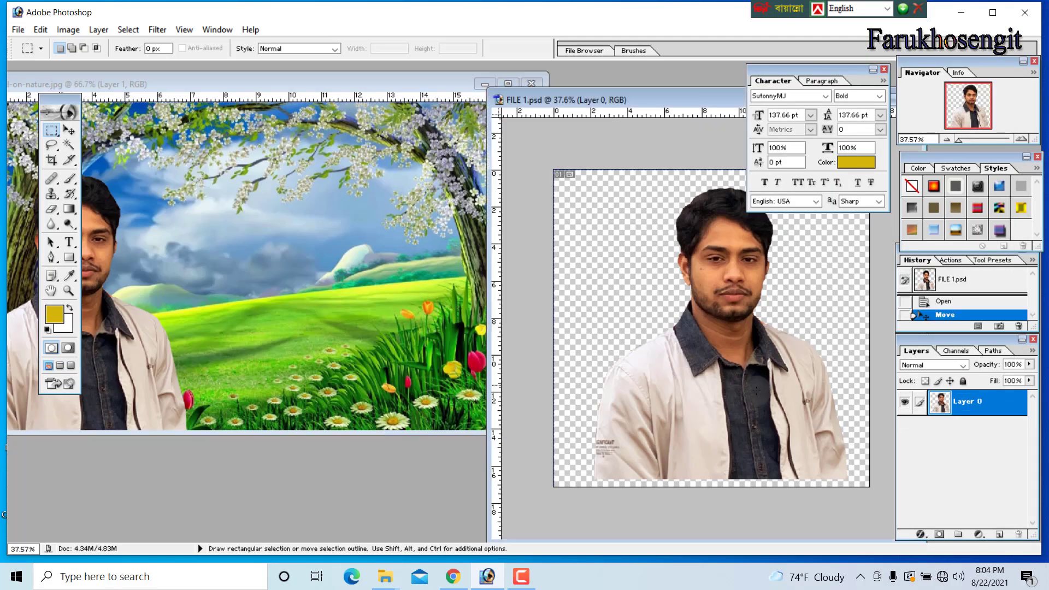
Minimize the background-on-nature.jpg document and maximize FILE 1.psd with the Move tool active.
{"action": "left_click", "coordinate": [418, 84]}
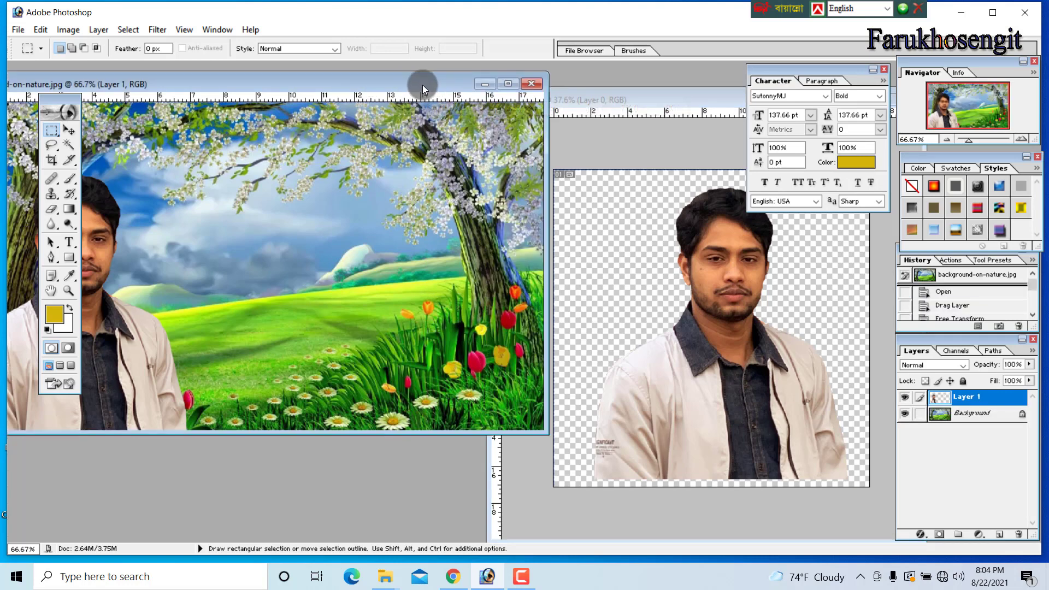
{"action": "left_click", "coordinate": [484, 83]}
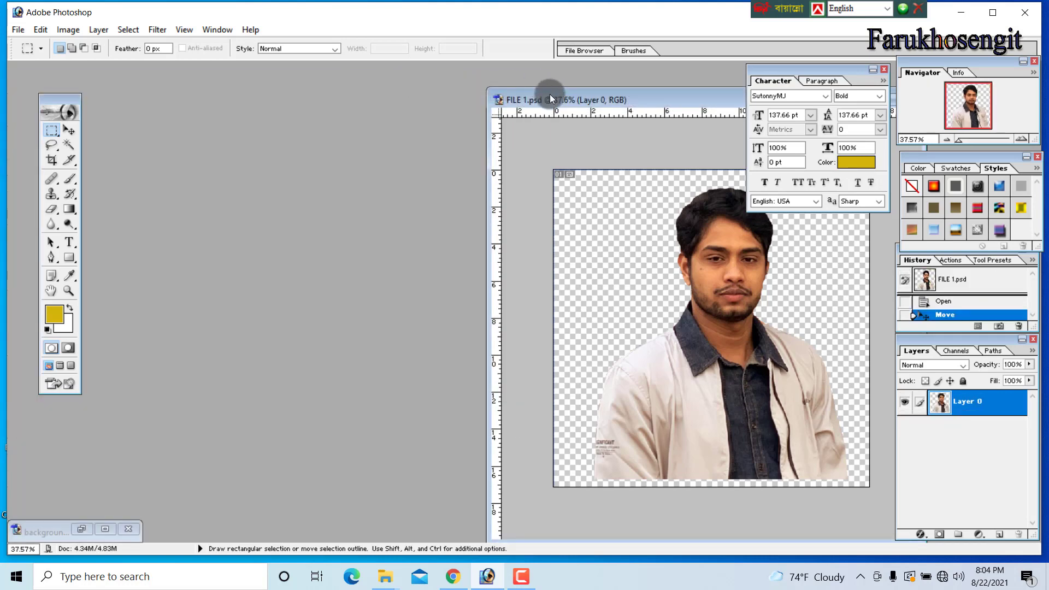
{"action": "double_click", "coordinate": [549, 98]}
{"action": "left_click", "coordinate": [68, 130]}
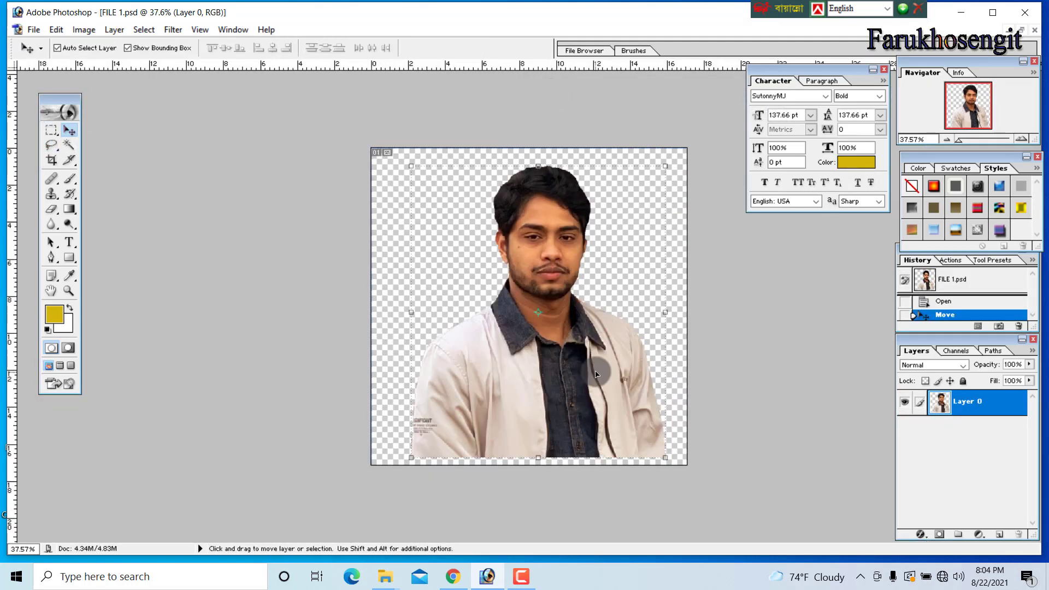
Try a bright green background colour (0CFF00) as a fill for Layer 0, and undo the fill.
{"action": "left_click", "coordinate": [68, 324]}
{"action": "left_click", "coordinate": [350, 340]}
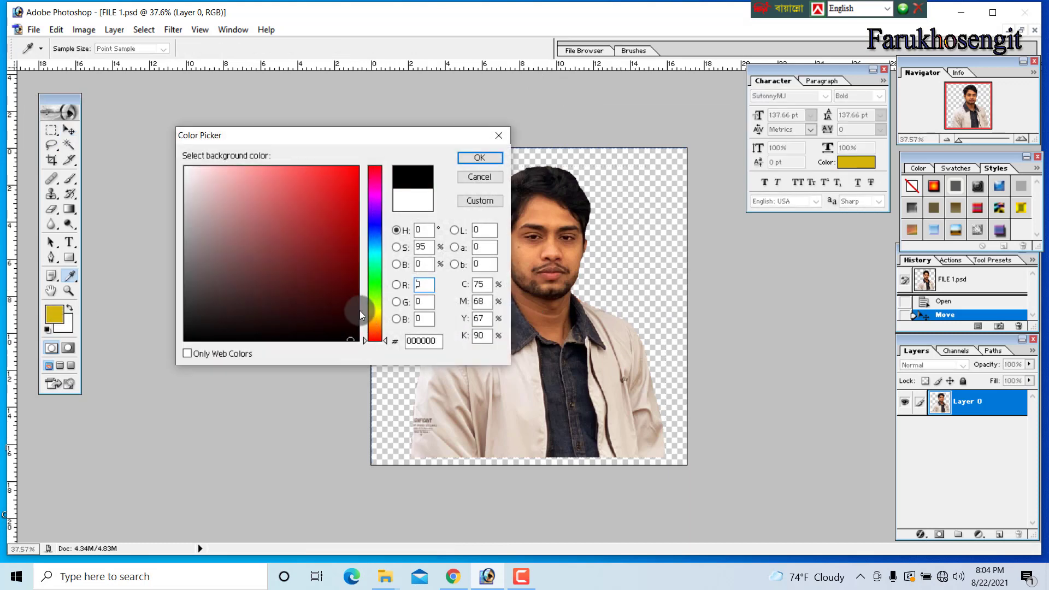
{"action": "left_click", "coordinate": [359, 329]}
{"action": "left_click", "coordinate": [373, 296]}
{"action": "left_click", "coordinate": [358, 167]}
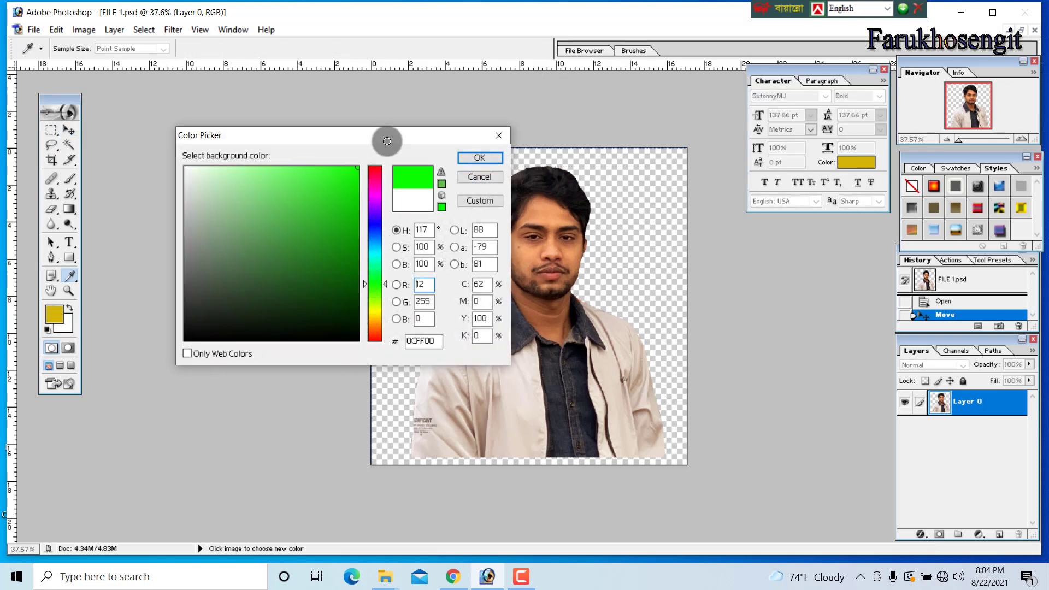
{"action": "left_click", "coordinate": [479, 157]}
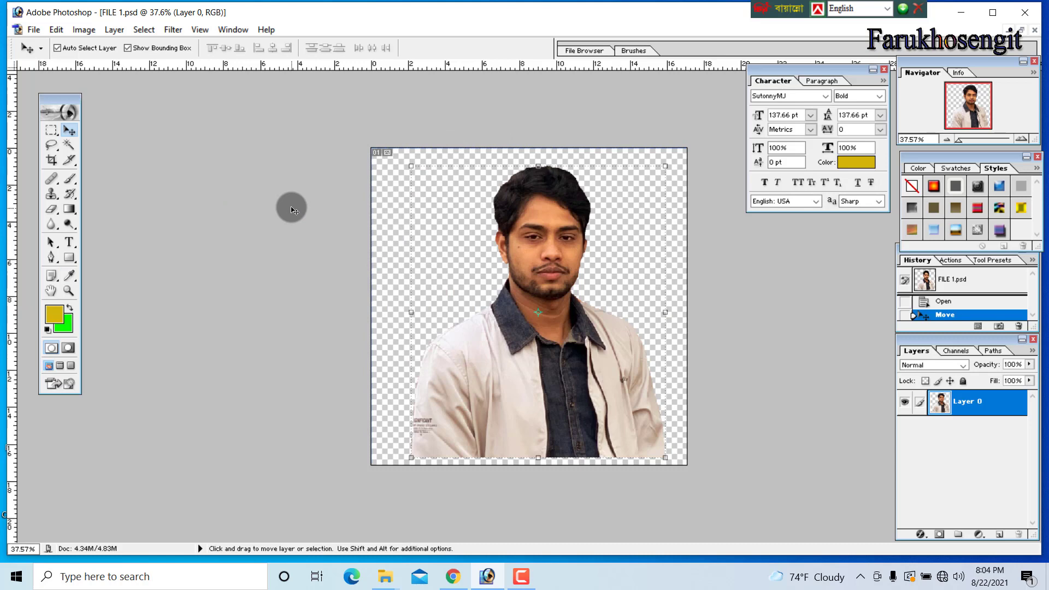
{"action": "key", "text": "ctrl+BackSpace"}
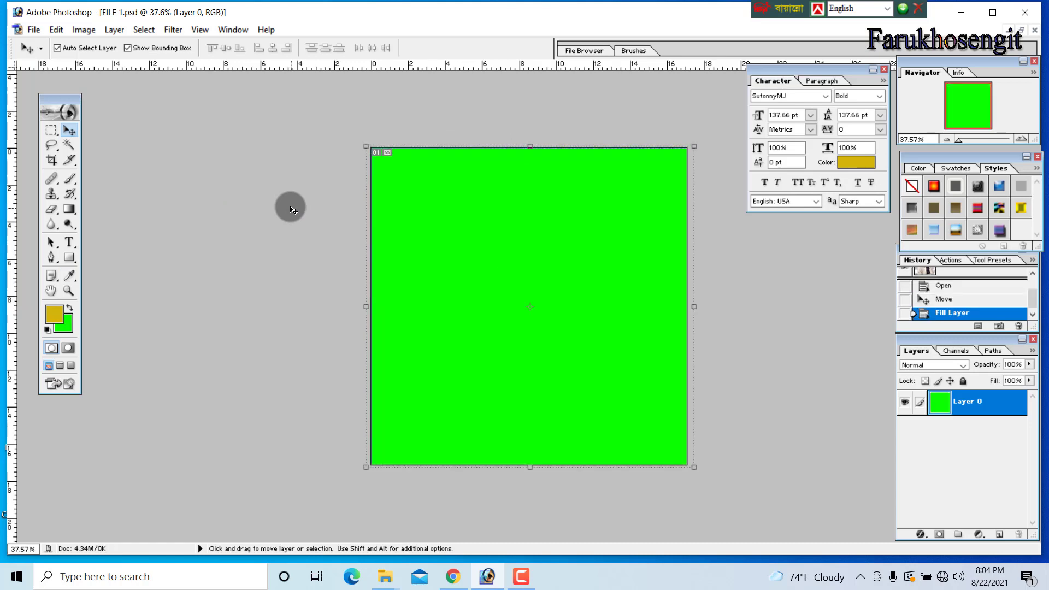
{"action": "key", "text": "ctrl+z"}
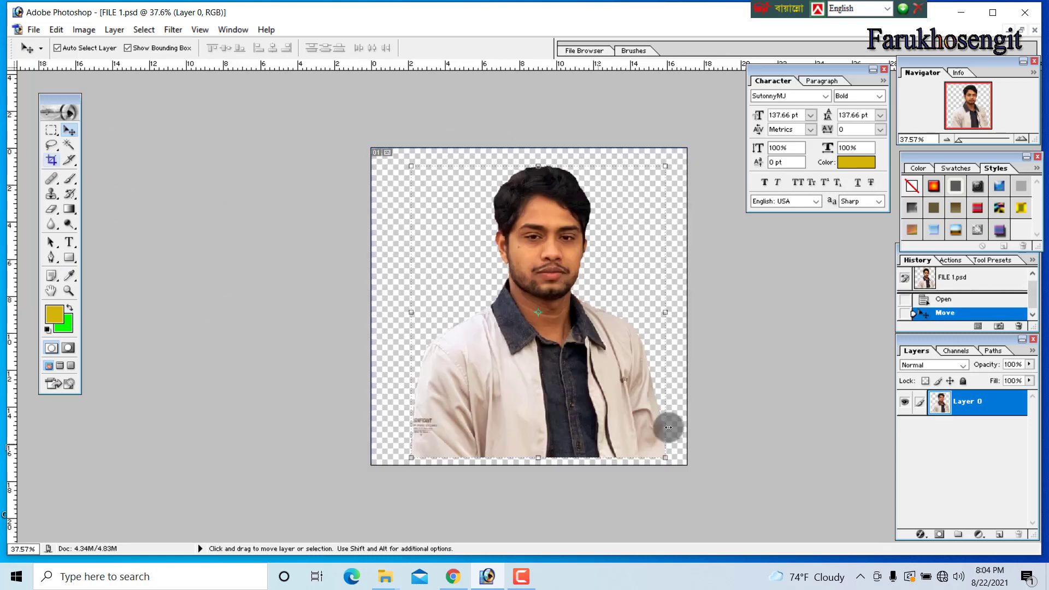
Try selecting the transparent area around the man with the Magic Wand, and deselect it.
{"action": "left_click", "coordinate": [69, 131]}
{"action": "key", "text": "w"}
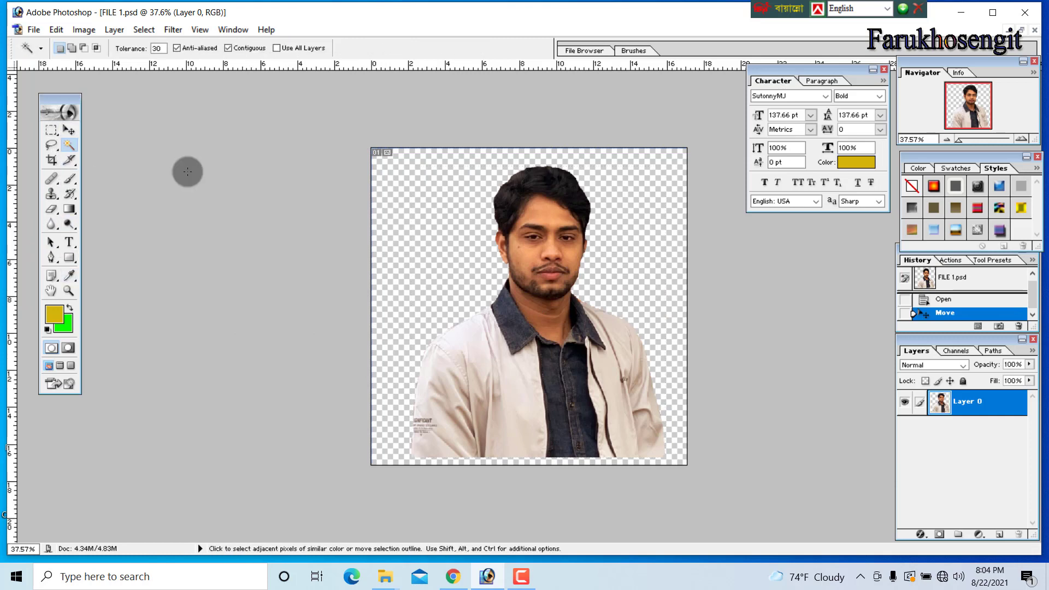
{"action": "left_click", "coordinate": [414, 221]}
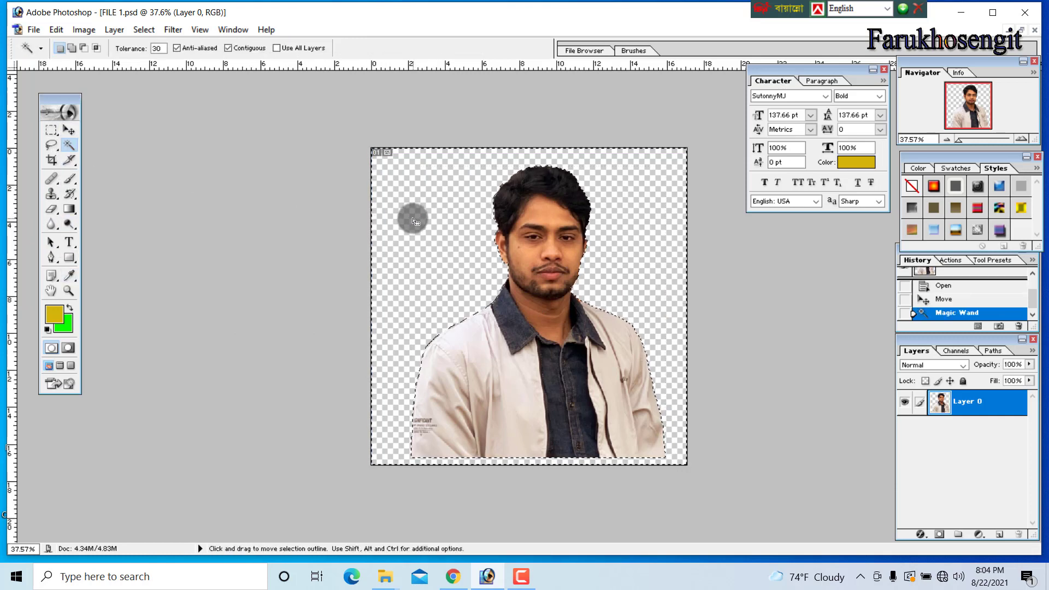
{"action": "key", "text": "ctrl+d"}
{"action": "left_click", "coordinate": [51, 130]}
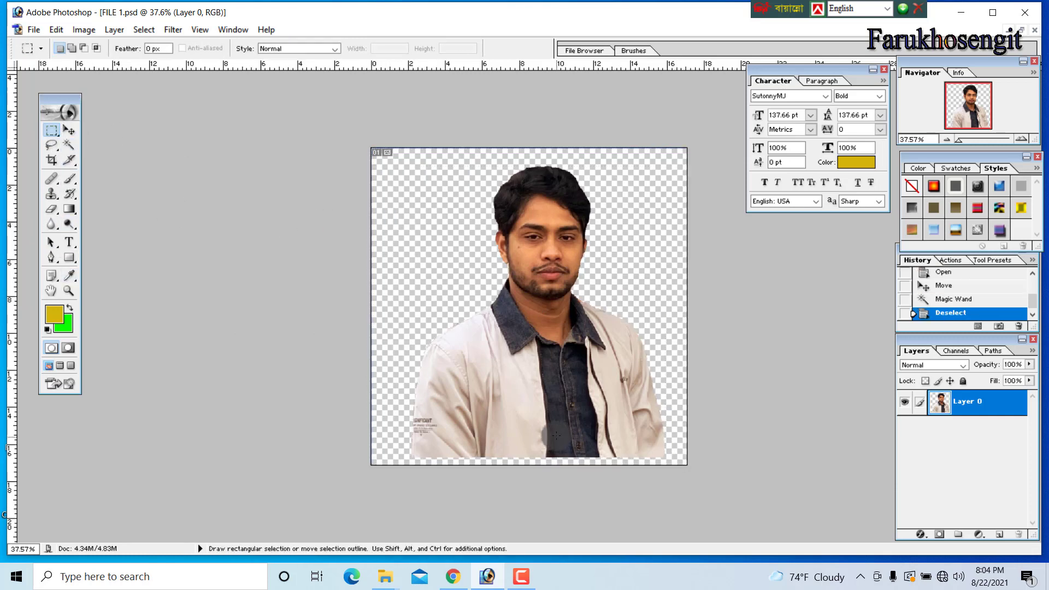
Move the man down to the canvas's lower edge and select the transparent area around him with the Magic Wand.
{"action": "left_click", "coordinate": [69, 130]}
{"action": "left_click_drag", "start_coordinate": [497, 366], "coordinate": [494, 372]}
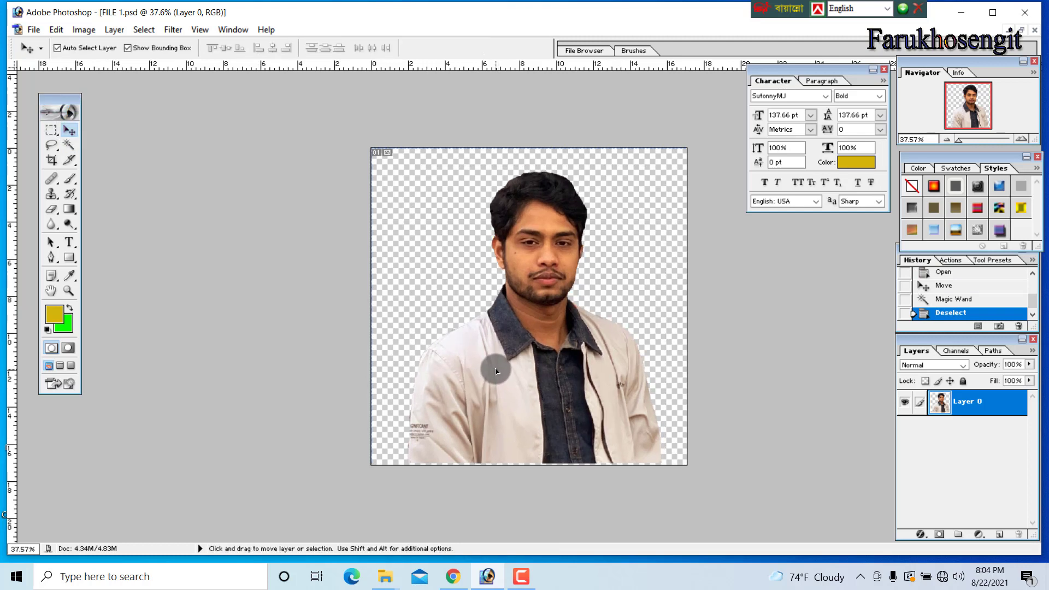
{"action": "left_click", "coordinate": [69, 145]}
{"action": "left_click", "coordinate": [414, 222]}
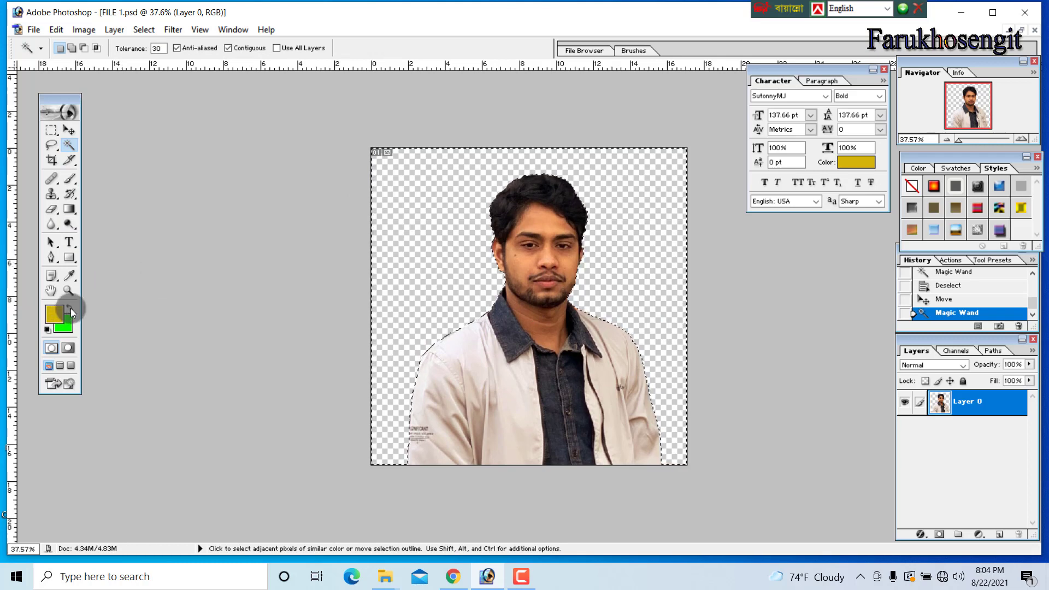
Set the background colour to a bright blue with hue 206 and fill the selected area around the man with it.
{"action": "left_click", "coordinate": [64, 323]}
{"action": "mouse_move", "coordinate": [329, 344]}
{"action": "left_mouse_down"}
{"action": "mouse_move", "coordinate": [316, 295]}
{"action": "mouse_move", "coordinate": [360, 297]}
{"action": "mouse_move", "coordinate": [359, 323]}
{"action": "left_mouse_up"}
{"action": "left_click_drag", "start_coordinate": [375, 251], "coordinate": [375, 241]}
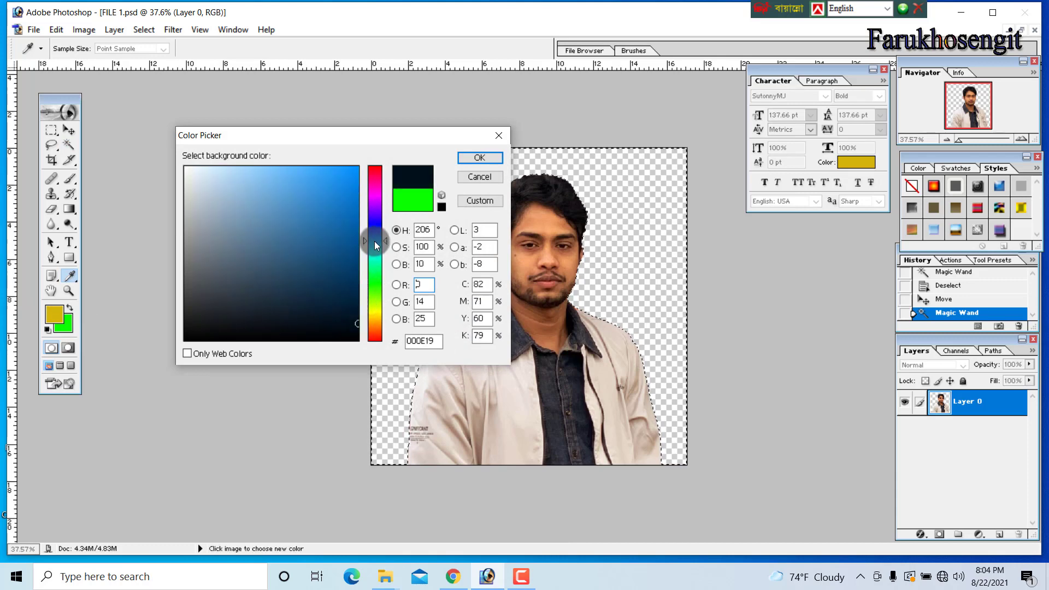
{"action": "left_click", "coordinate": [479, 157]}
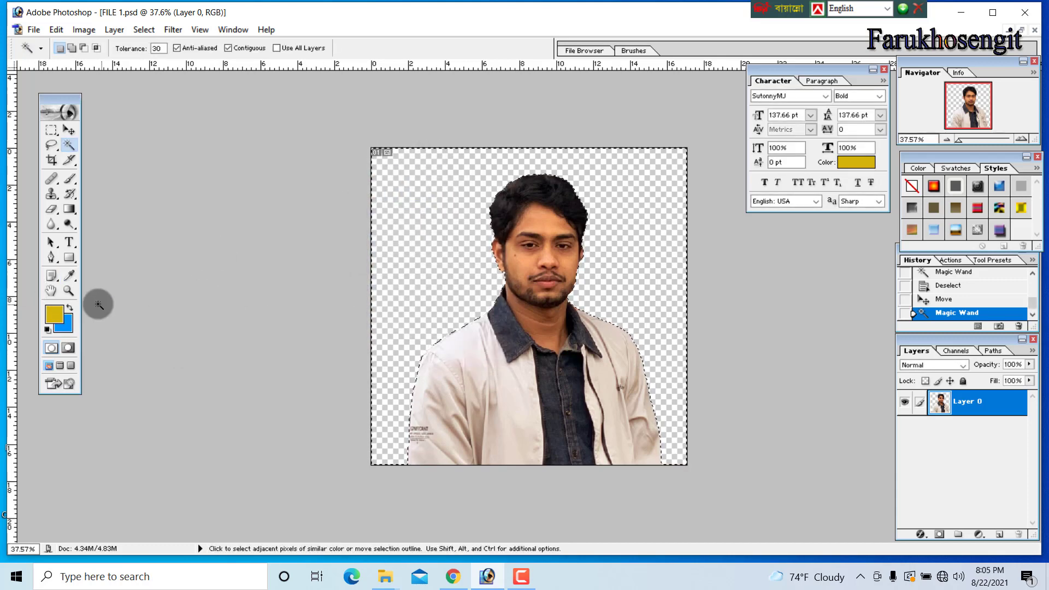
{"action": "key", "text": "ctrl+BackSpace"}
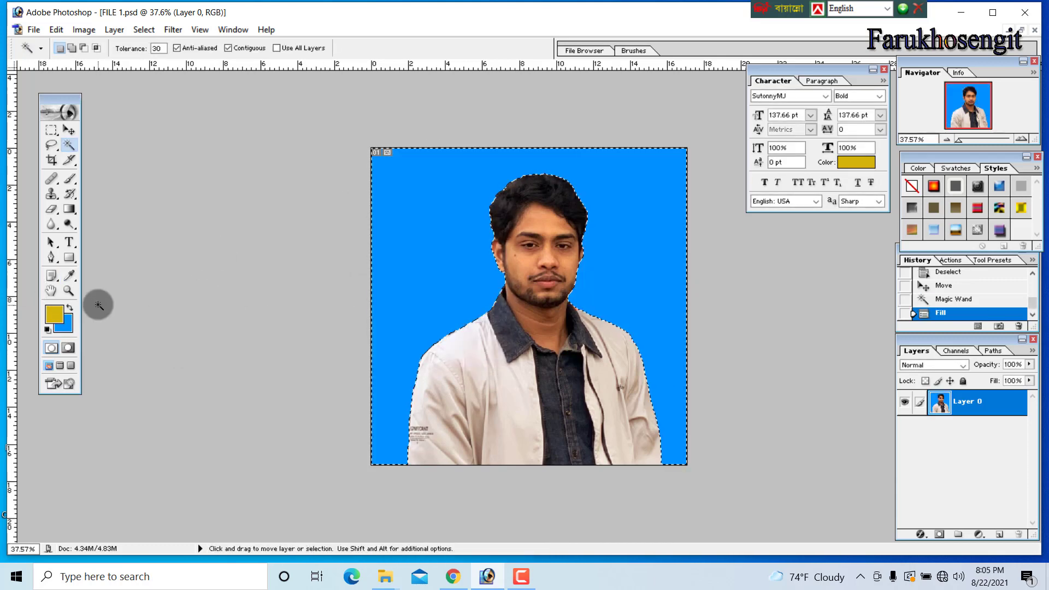
Change the background colour to a slightly lighter blue, refill the area around the man and deselect it.
{"action": "left_click", "coordinate": [63, 325]}
{"action": "left_click_drag", "start_coordinate": [321, 187], "coordinate": [295, 166]}
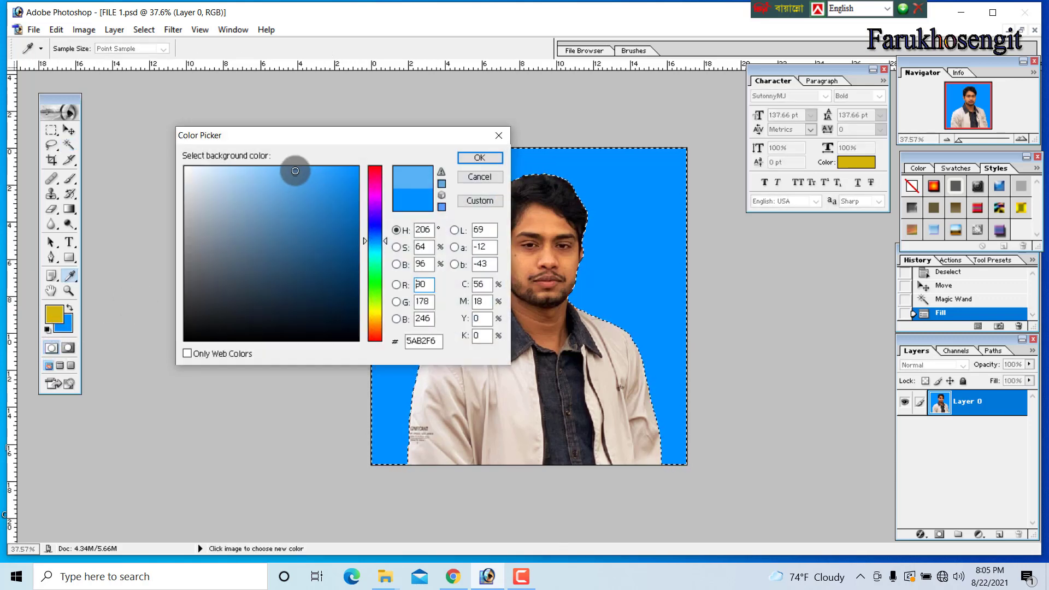
{"action": "left_click", "coordinate": [331, 167]}
{"action": "left_click", "coordinate": [467, 155]}
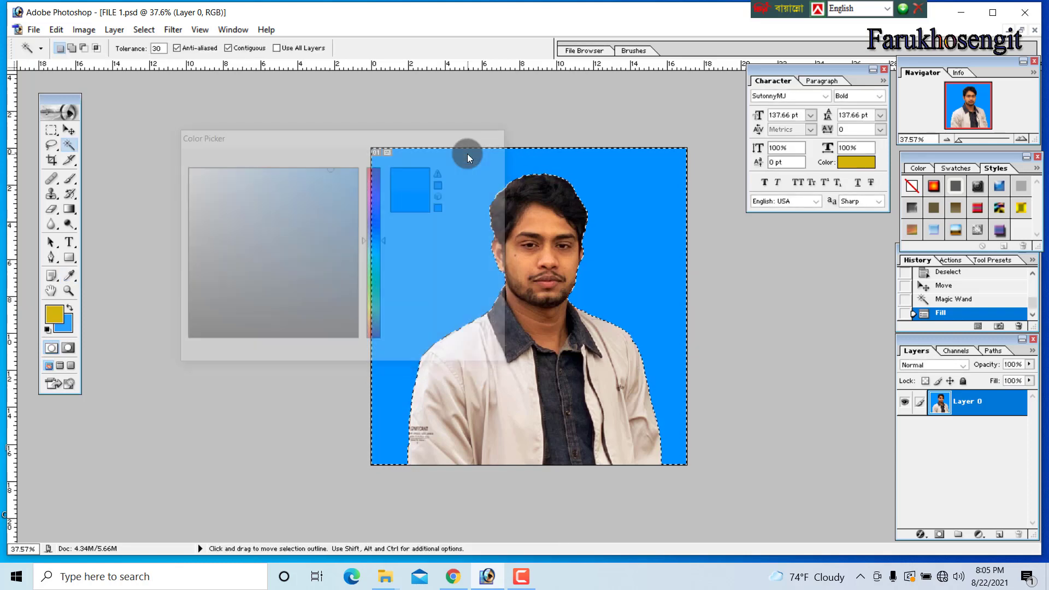
{"action": "key", "text": "ctrl+BackSpace"}
{"action": "key", "text": "ctrl+BackSpace"}
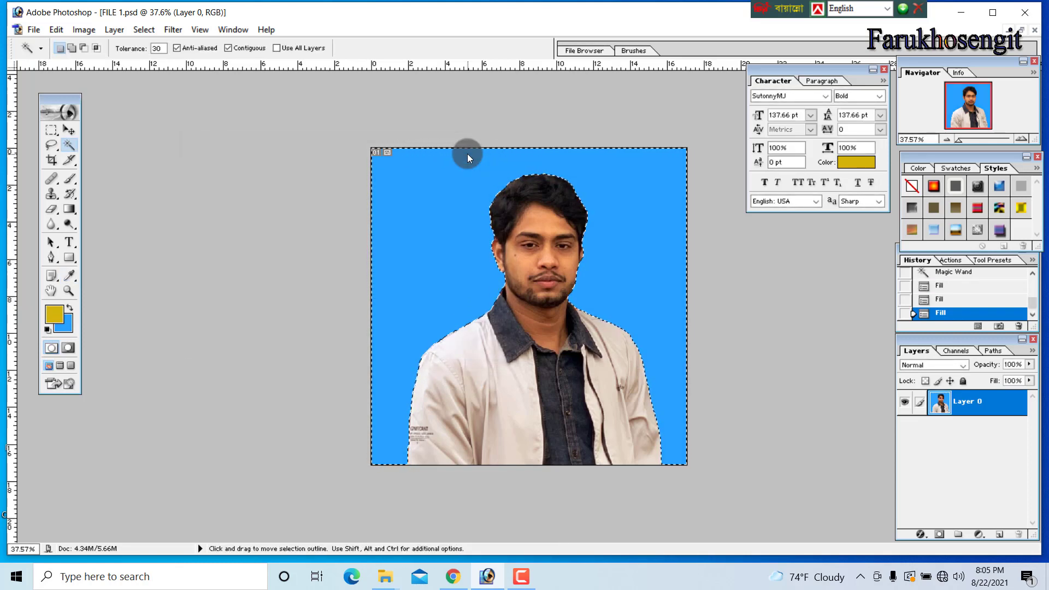
{"action": "left_click", "coordinate": [50, 130]}
{"action": "left_click", "coordinate": [284, 182]}
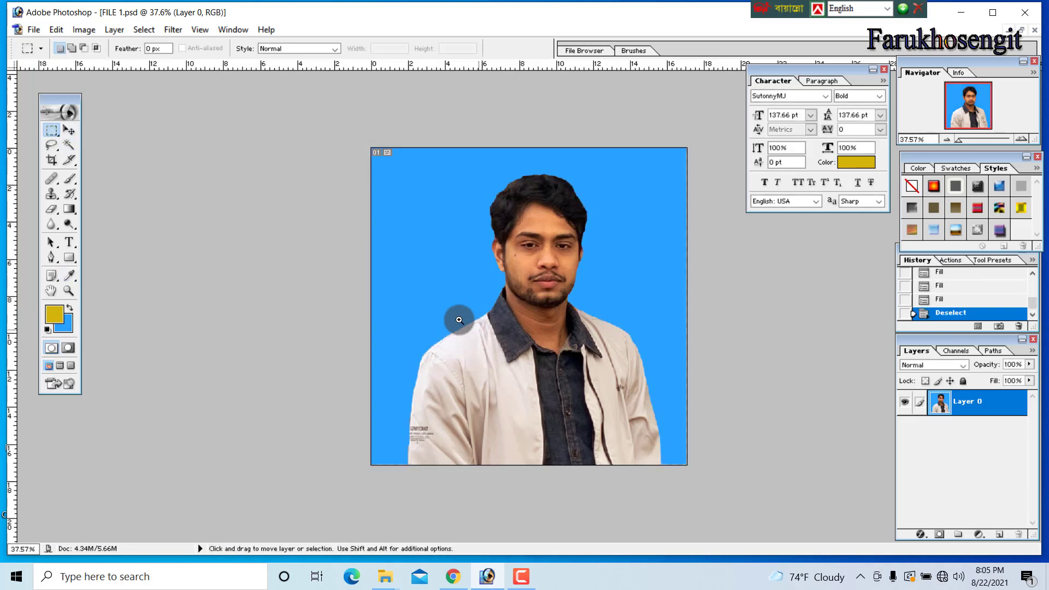
Examine the man's cutout edges and face against the blue background at closer magnification.
{"action": "key", "text": "ctrl+equal"}
{"action": "key", "text": "ctrl+equal"}
{"action": "left_click_drag", "start_coordinate": [665, 356], "coordinate": [620, 397]}
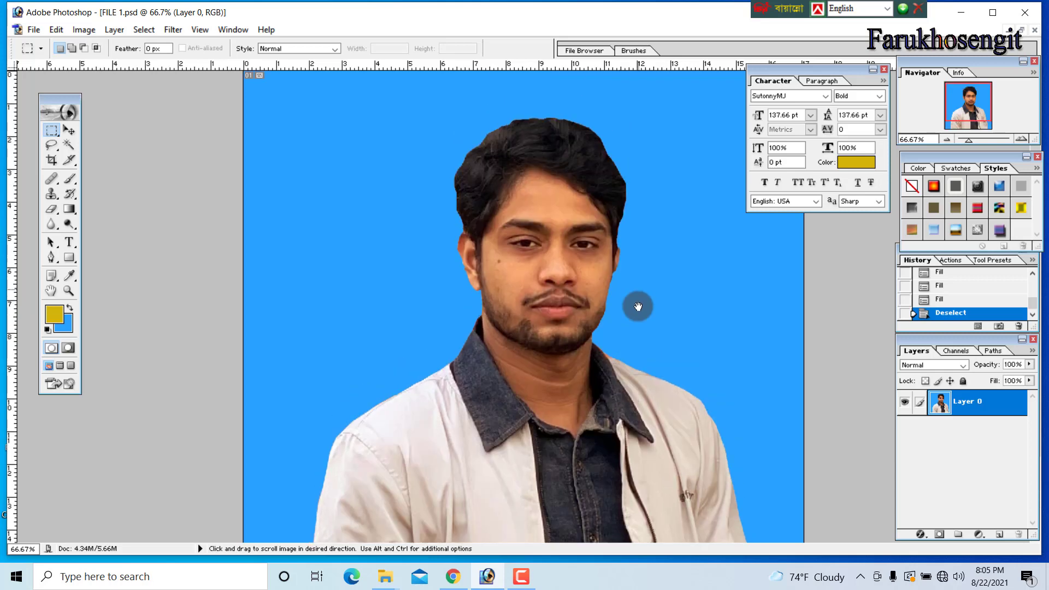
{"action": "key", "text": "ctrl+equal"}
{"action": "key", "text": "ctrl+minus"}
{"action": "key", "text": "ctrl+minus"}
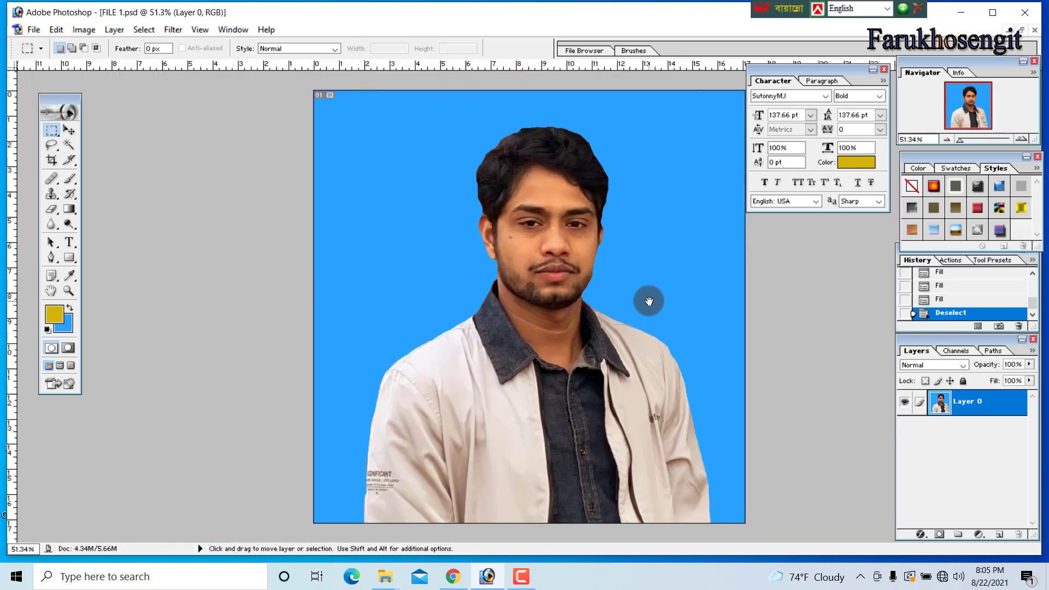
{"action": "key", "text": "ctrl+equal"}
{"action": "scroll", "coordinate": [559, 302], "scroll_direction": "up", "scroll_amount": 2}
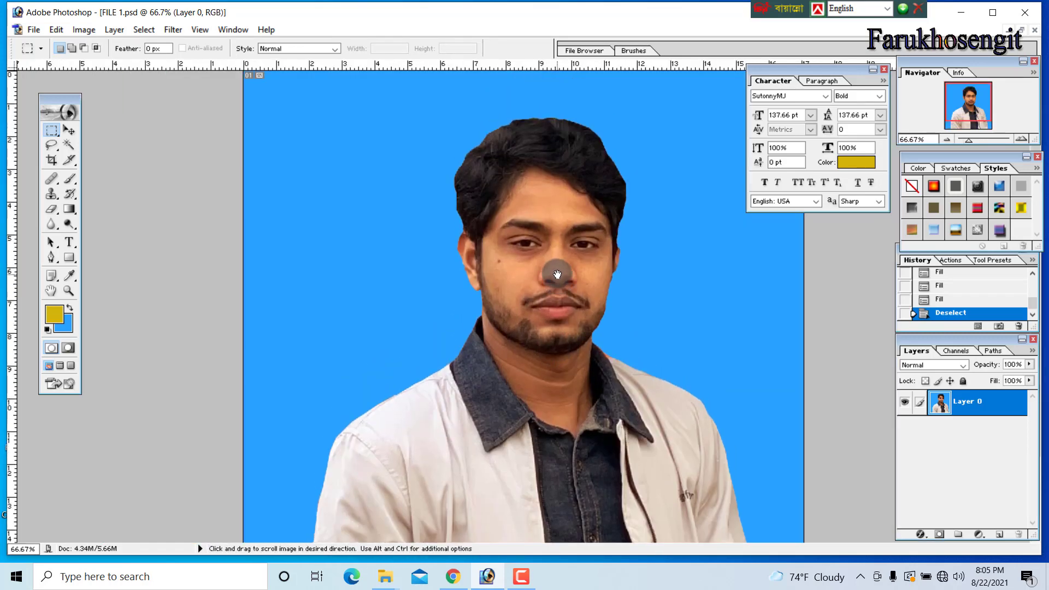
Select all of the man's hair with the Magic Wand at tolerance 30, adding the missed patches to the selection.
{"action": "left_click", "coordinate": [69, 144]}
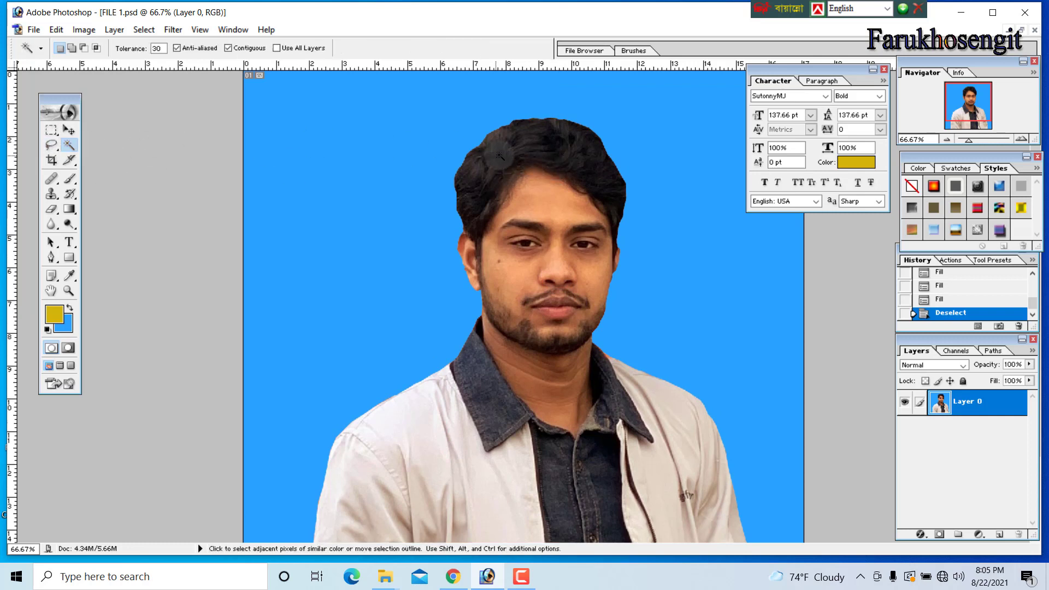
{"action": "left_click", "coordinate": [527, 139]}
{"action": "key", "text": "ctrl+d"}
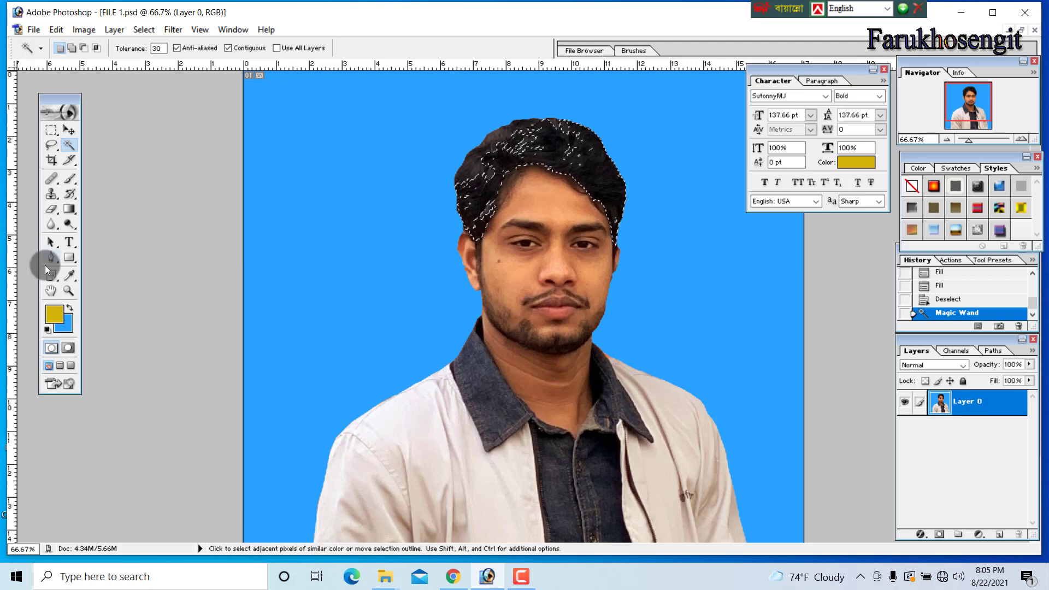
{"action": "left_click", "coordinate": [538, 148], "text": "shift"}
{"action": "left_click", "coordinate": [551, 145], "text": "shift"}
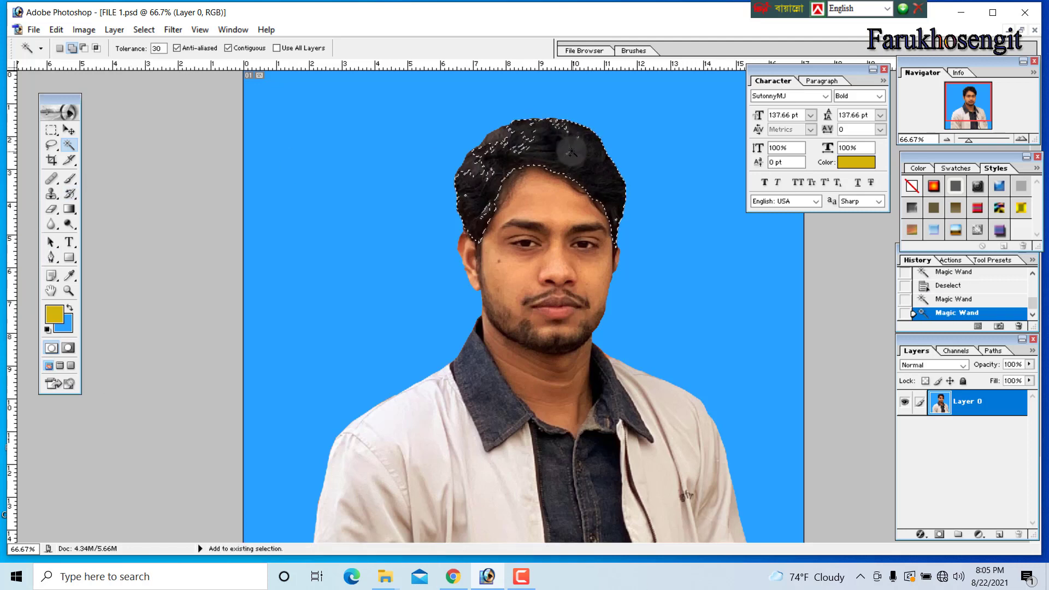
{"action": "left_click", "coordinate": [566, 143], "text": "shift"}
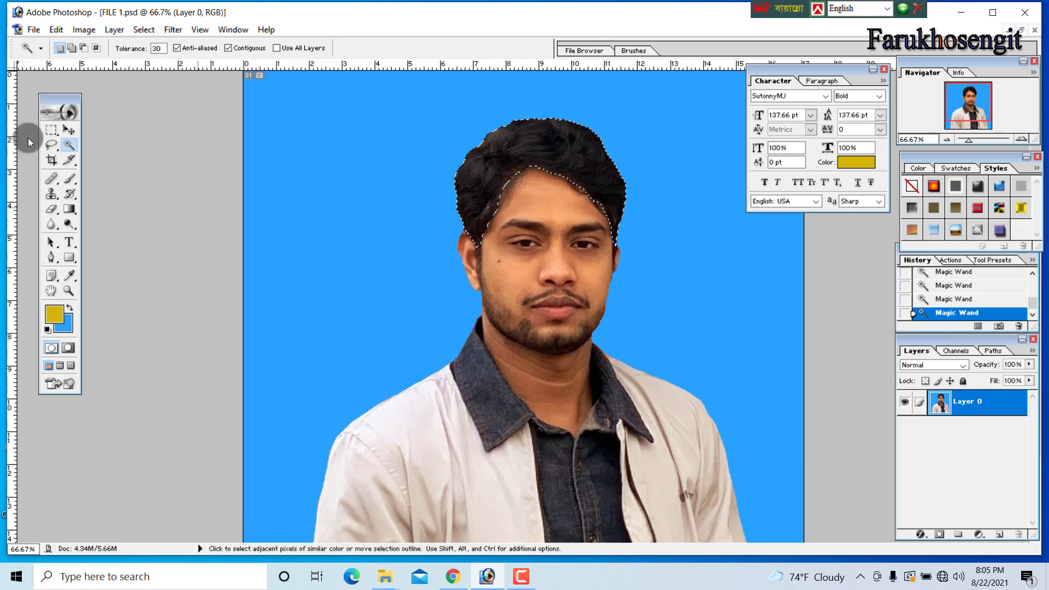
Darken the selected hair with a Curves adjustment of input 141 and output 112, and clear the selection.
{"action": "left_click", "coordinate": [84, 30]}
{"action": "mouse_move", "coordinate": [115, 65]}
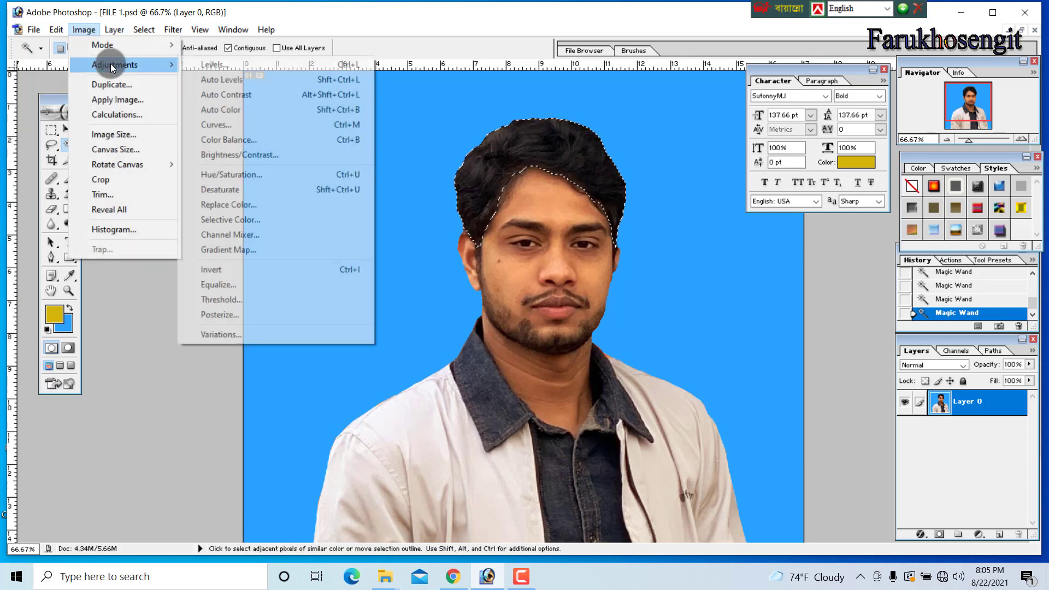
{"action": "left_click", "coordinate": [244, 125]}
{"action": "mouse_move", "coordinate": [124, 230]}
{"action": "left_mouse_down"}
{"action": "mouse_move", "coordinate": [124, 217]}
{"action": "mouse_move", "coordinate": [133, 234]}
{"action": "left_mouse_up"}
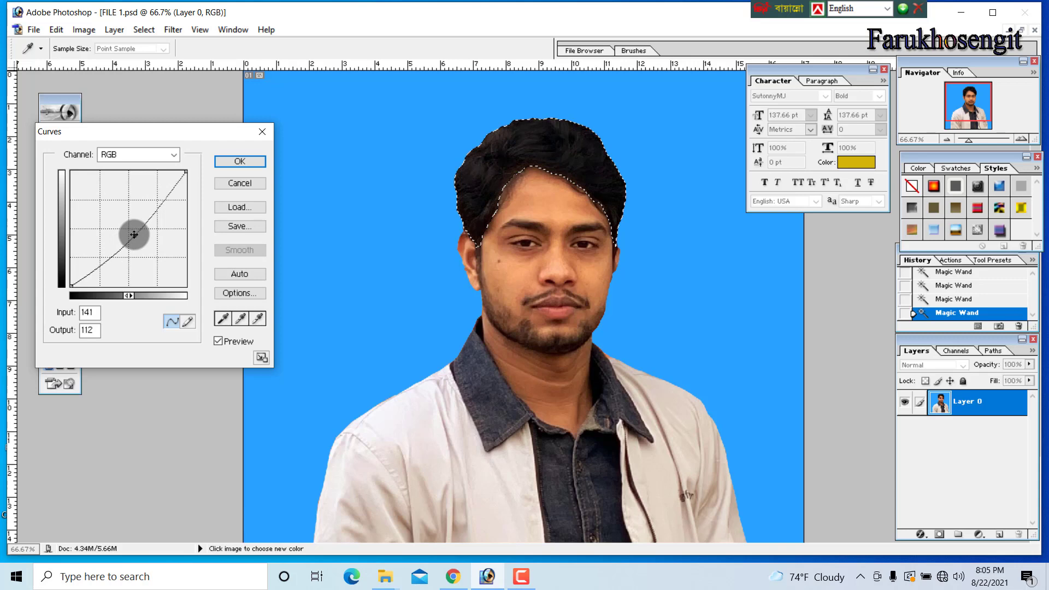
{"action": "left_click", "coordinate": [240, 161]}
{"action": "key", "text": "ctrl+d"}
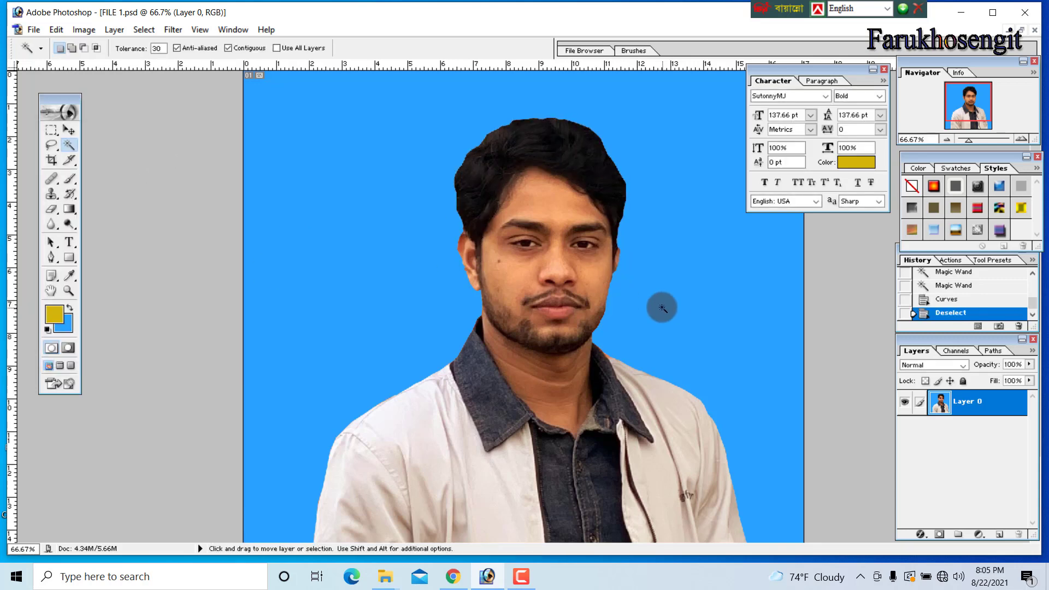
Select the man's face and neck skin with the Magic Wand at tolerance 30, adding the missed forehead and cheek areas.
{"action": "key", "text": "ctrl+minus"}
{"action": "key", "text": "ctrl+minus"}
{"action": "key", "text": "ctrl+minus"}
{"action": "key", "text": "ctrl+plus"}
{"action": "key", "text": "ctrl+plus"}
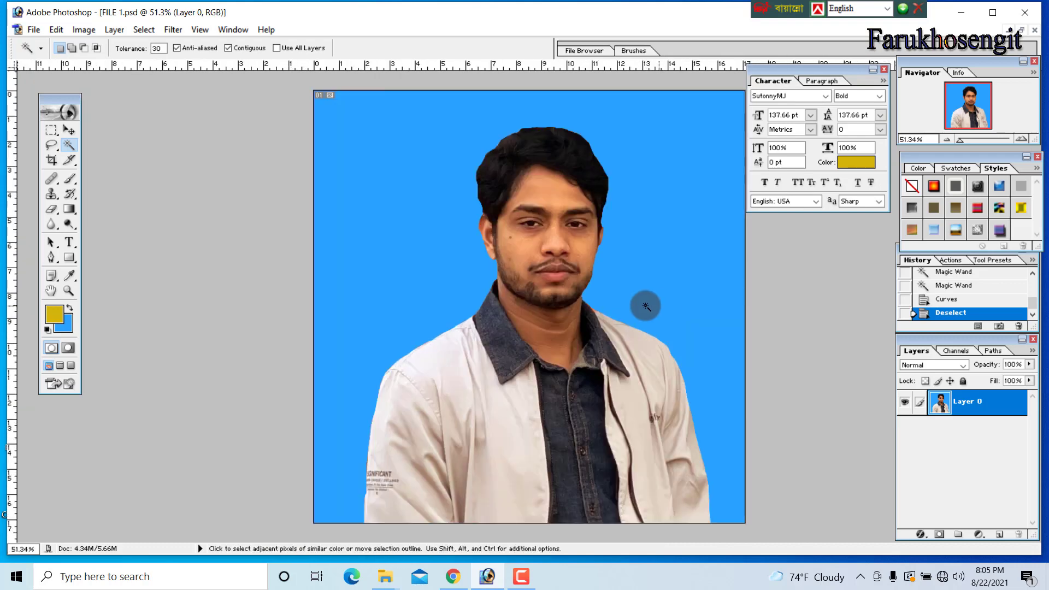
{"action": "key", "text": "ctrl+plus"}
{"action": "scroll", "coordinate": [581, 360], "scroll_direction": "up", "scroll_amount": 3}
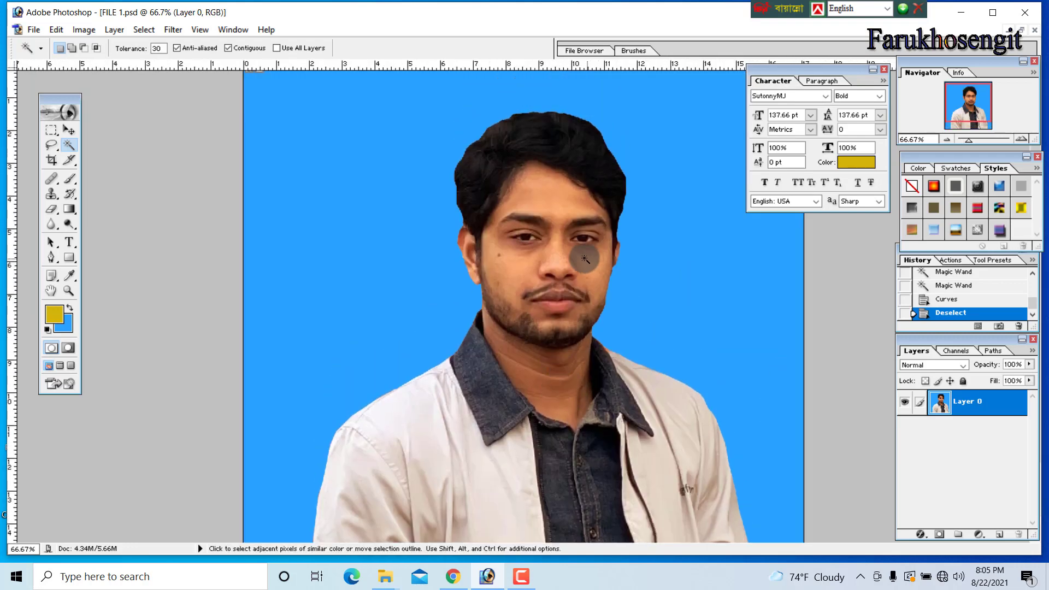
{"action": "left_click", "coordinate": [545, 198]}
{"action": "left_click", "coordinate": [587, 206], "text": "shift"}
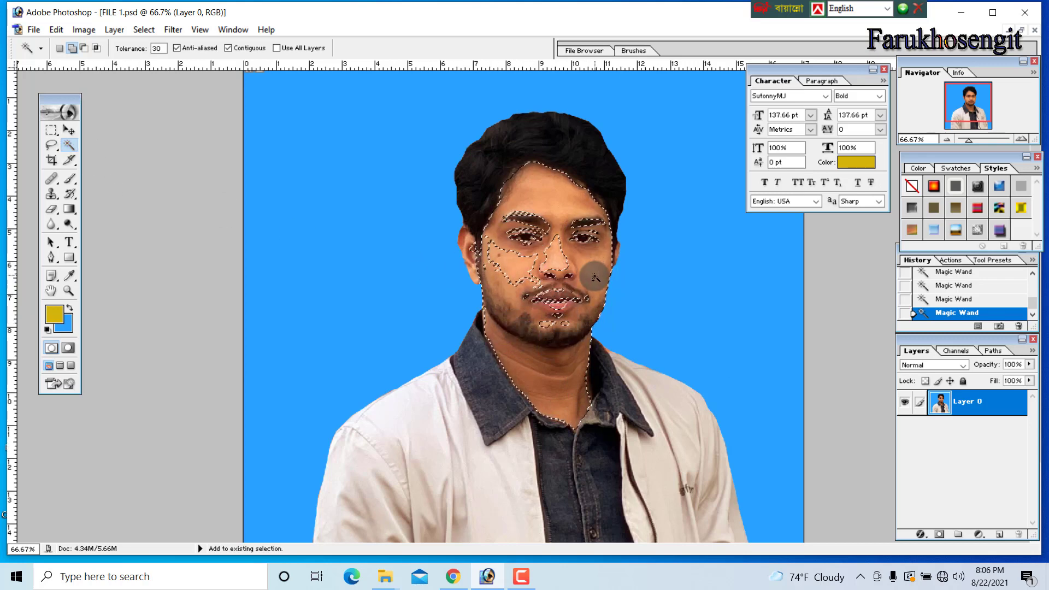
{"action": "left_click", "coordinate": [524, 214]}
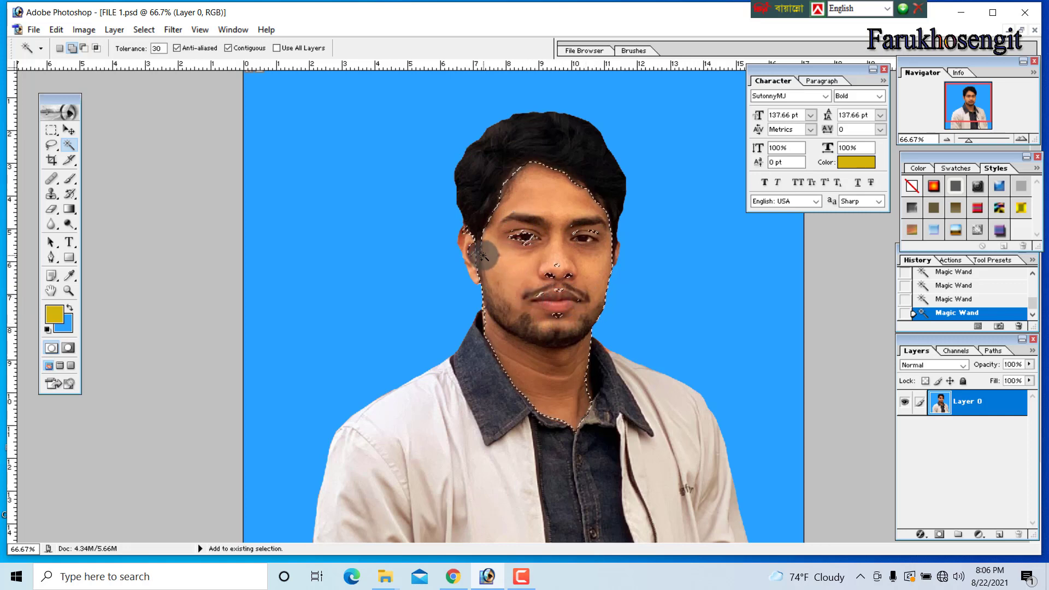
{"action": "left_click_drag", "start_coordinate": [568, 232], "coordinate": [570, 233]}
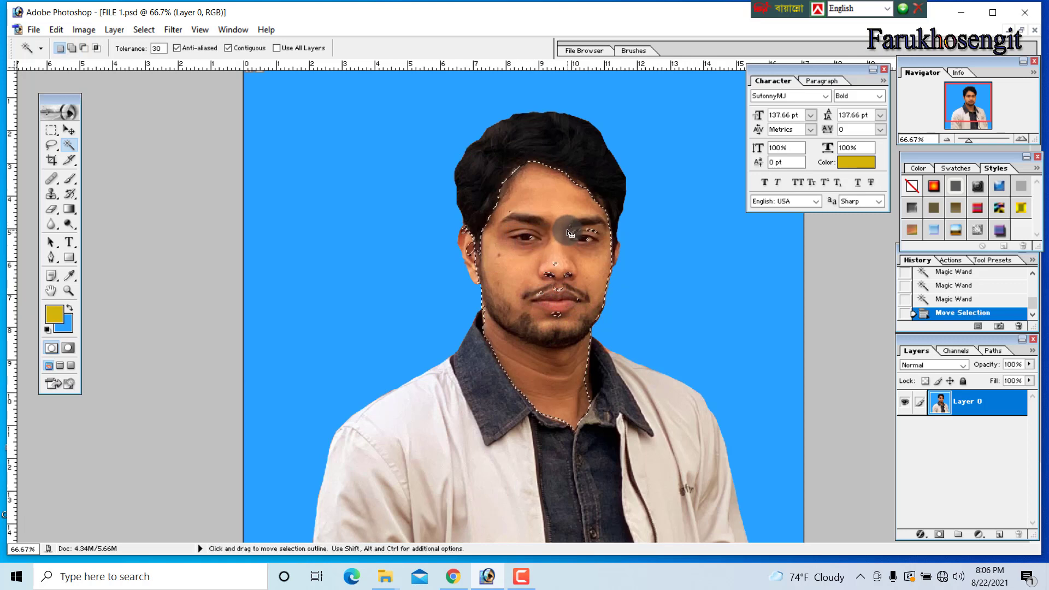
{"action": "double_click", "coordinate": [553, 266]}
{"action": "left_click", "coordinate": [554, 308]}
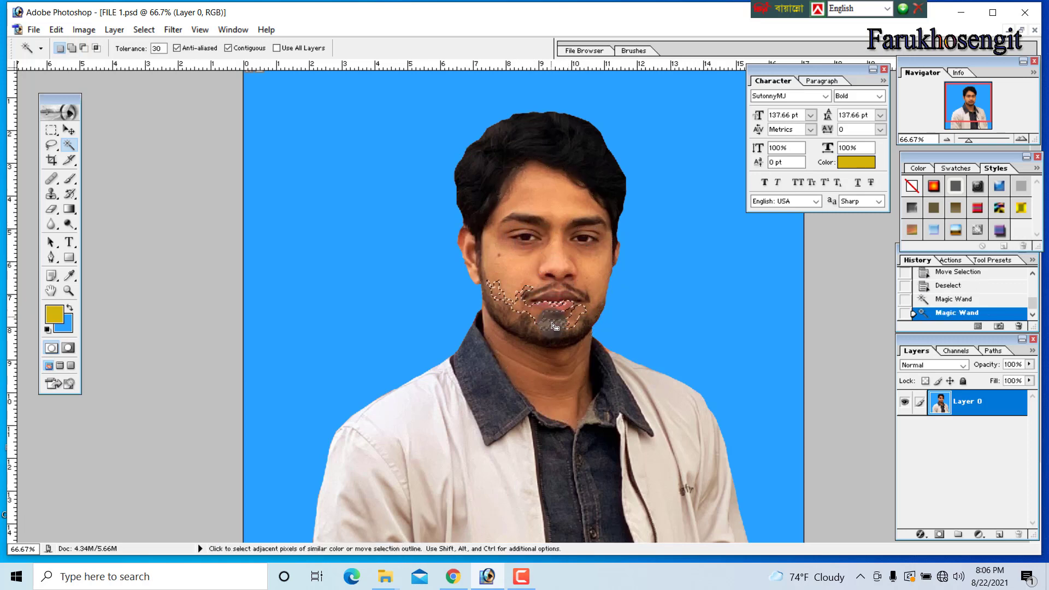
{"action": "key", "text": "ctrl+z"}
{"action": "key", "text": "ctrl+alt+z"}
{"action": "key", "text": "ctrl+alt+z"}
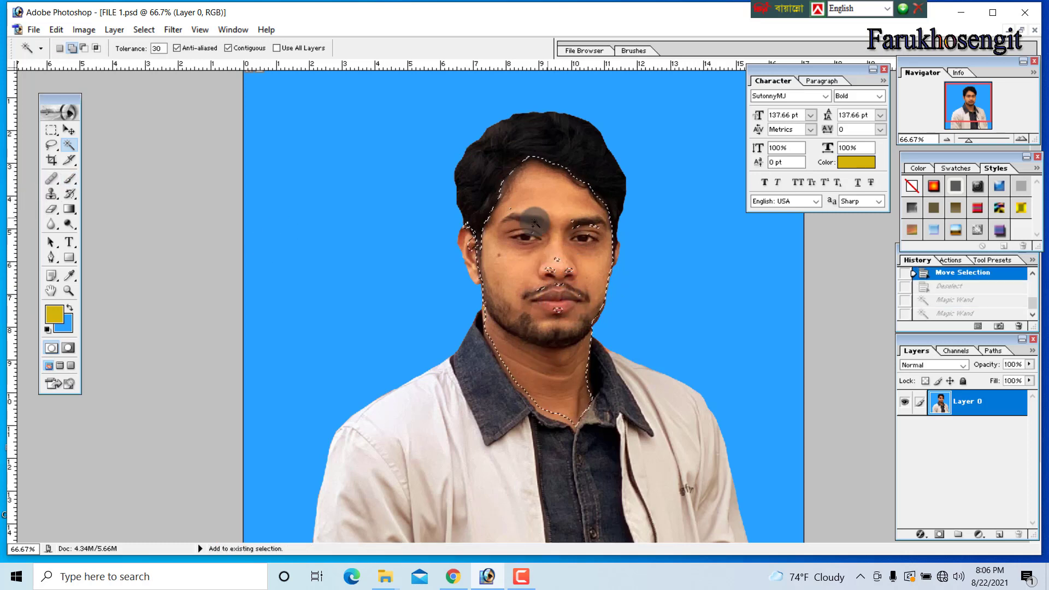
Add the unselected patches around the eyes, nose and mouth to the face selection with the Lasso.
{"action": "left_click", "coordinate": [55, 149]}
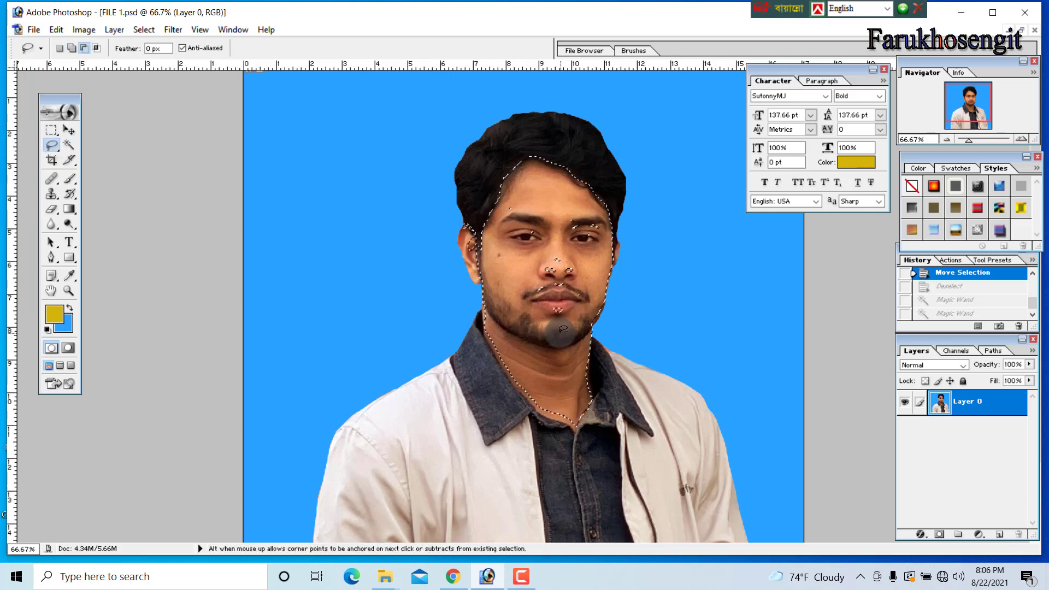
{"action": "left_click_drag", "start_coordinate": [585, 275], "coordinate": [558, 313]}
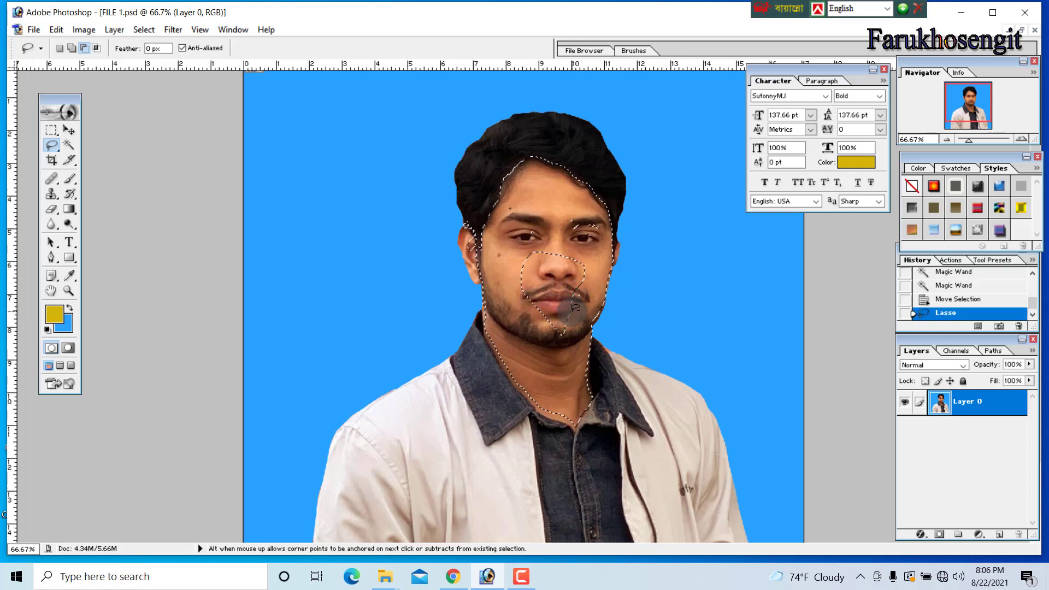
{"action": "left_click", "coordinate": [581, 334]}
{"action": "key", "text": "ctrl+z"}
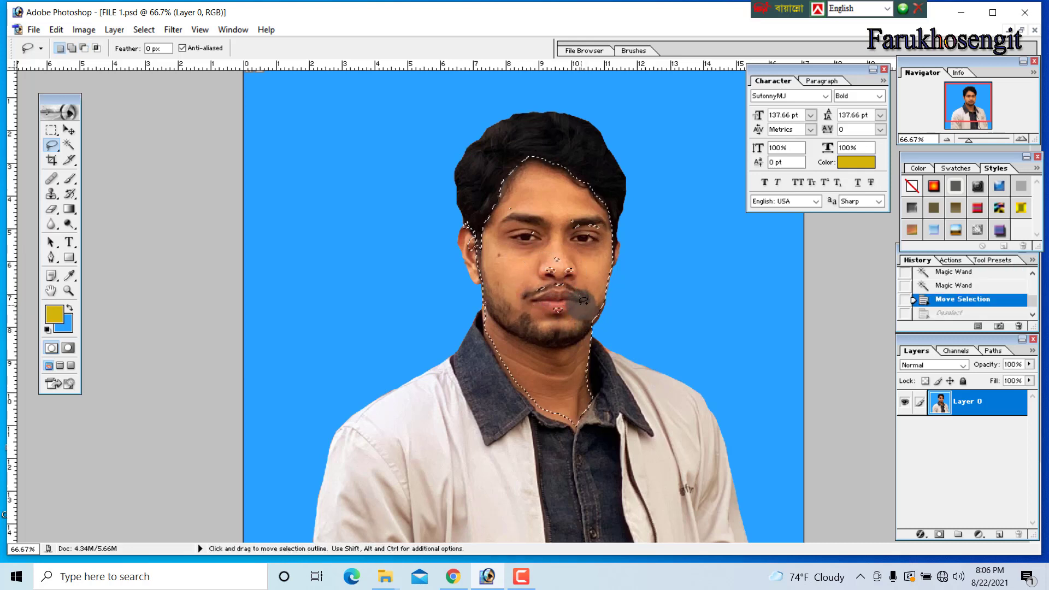
{"action": "left_click", "coordinate": [584, 310], "text": "shift"}
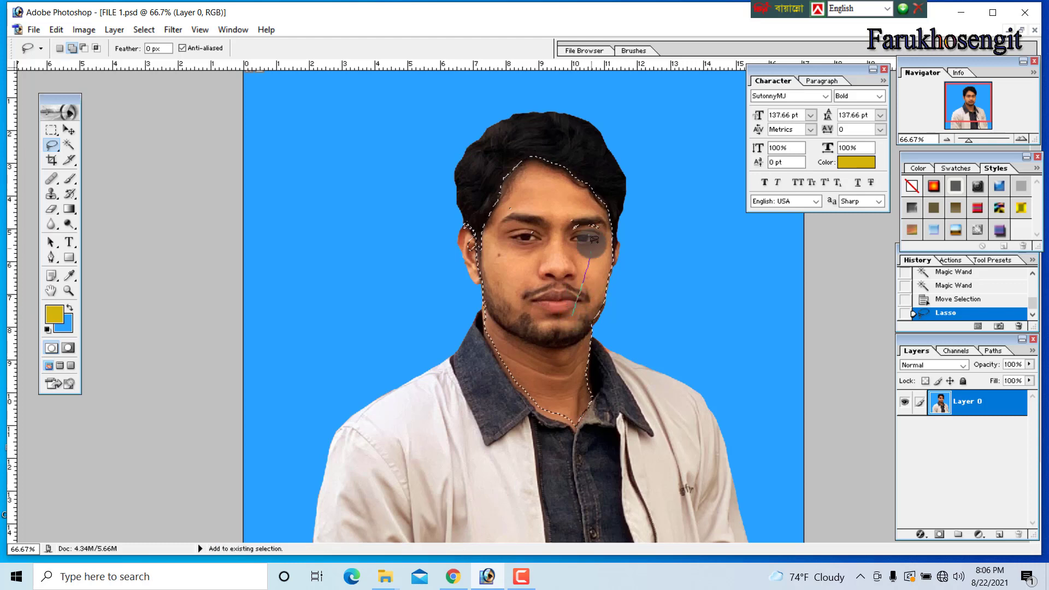
{"action": "mouse_move", "coordinate": [544, 213]}
{"action": "left_mouse_down"}
{"action": "mouse_move", "coordinate": [563, 274]}
{"action": "mouse_move", "coordinate": [576, 278]}
{"action": "mouse_move", "coordinate": [520, 213]}
{"action": "mouse_move", "coordinate": [532, 222]}
{"action": "mouse_move", "coordinate": [526, 206]}
{"action": "mouse_move", "coordinate": [503, 200]}
{"action": "mouse_move", "coordinate": [534, 226]}
{"action": "left_mouse_up"}
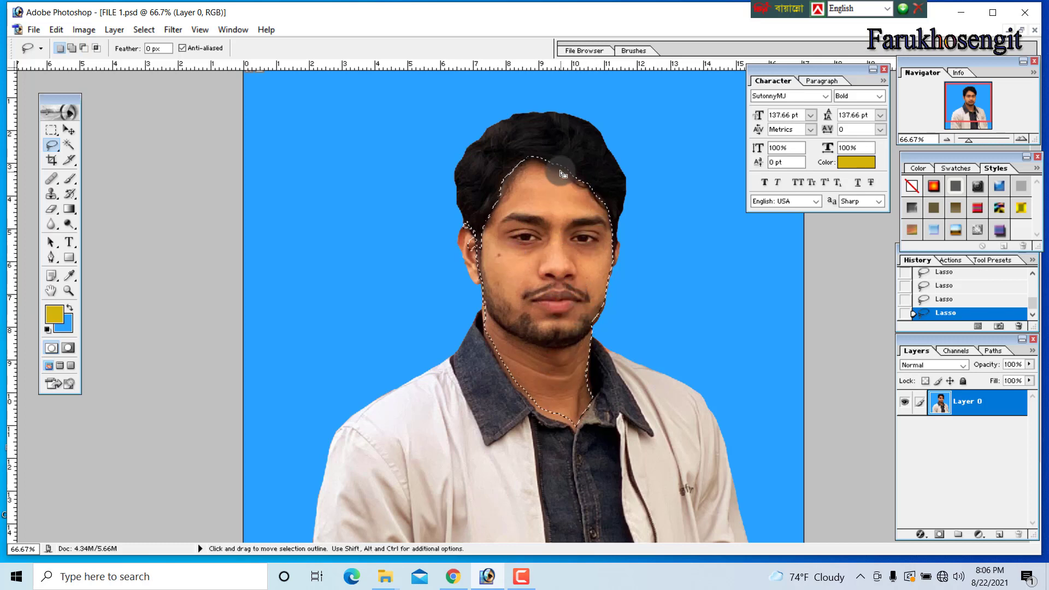
Trim the stray selection outline beside the man's temple and ear with the Lasso.
{"action": "left_click_drag", "start_coordinate": [588, 430], "coordinate": [588, 431]}
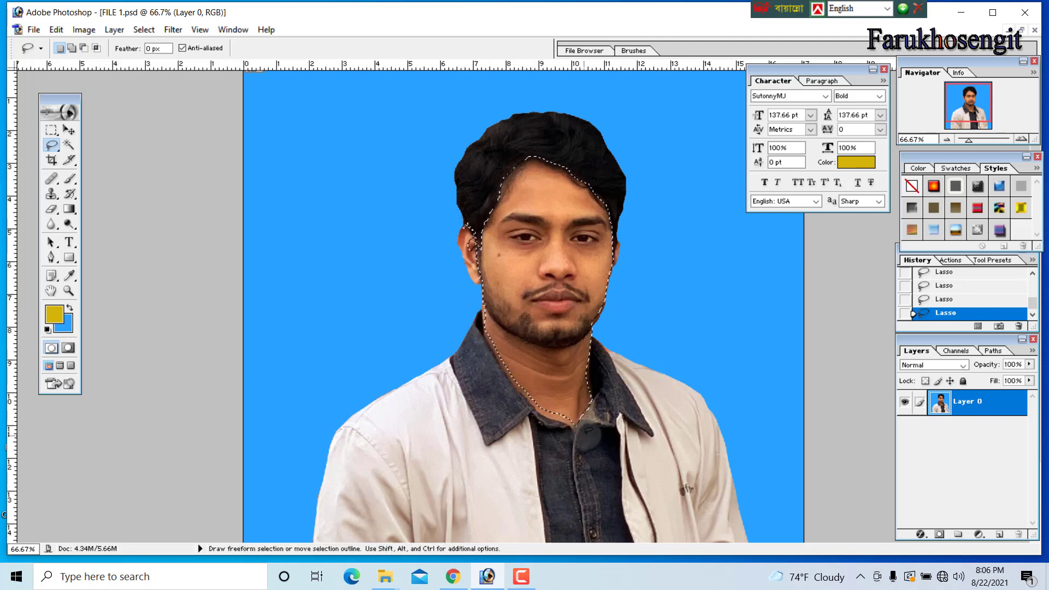
{"action": "mouse_move", "coordinate": [480, 230]}
{"action": "left_mouse_down"}
{"action": "mouse_move", "coordinate": [475, 215]}
{"action": "mouse_move", "coordinate": [455, 233]}
{"action": "mouse_move", "coordinate": [431, 199]}
{"action": "mouse_move", "coordinate": [497, 216]}
{"action": "left_mouse_up"}
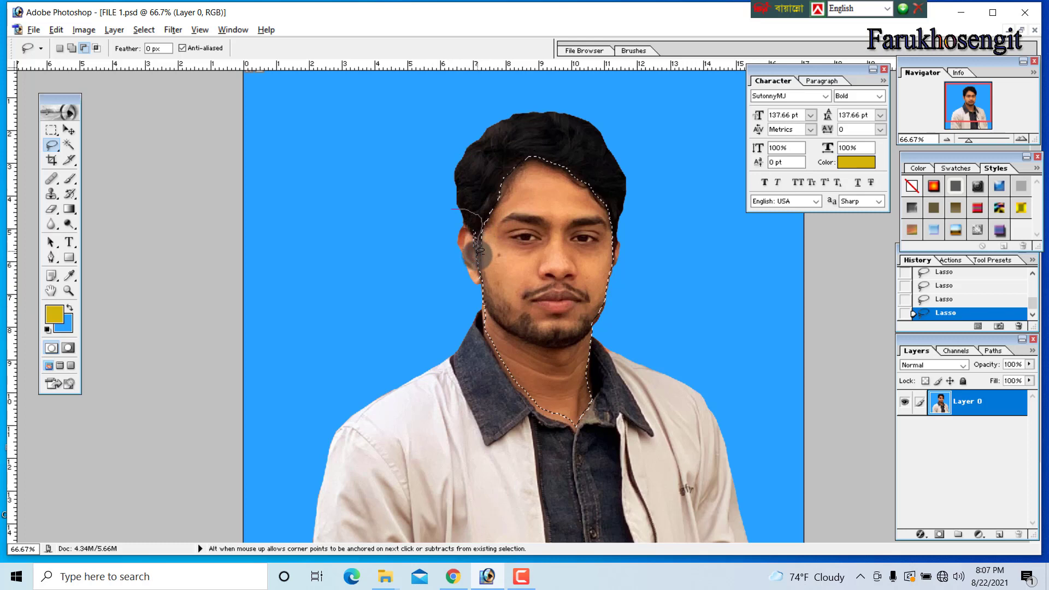
{"action": "key", "text": "shift"}
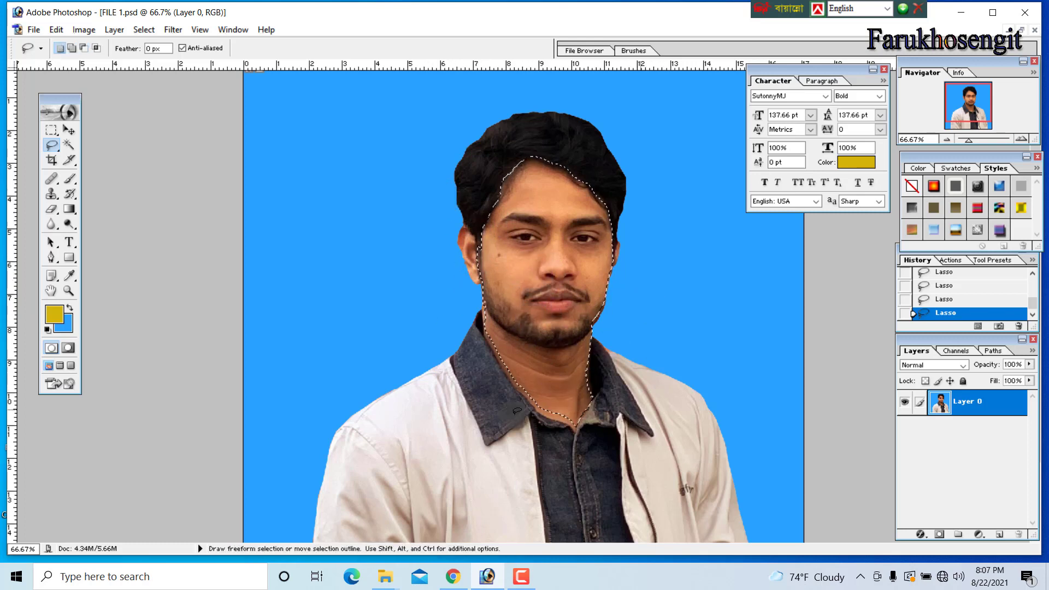
Brighten the selected face and neck with a Curves adjustment of input 119 and output 144 on the RGB channel.
{"action": "left_click", "coordinate": [85, 30]}
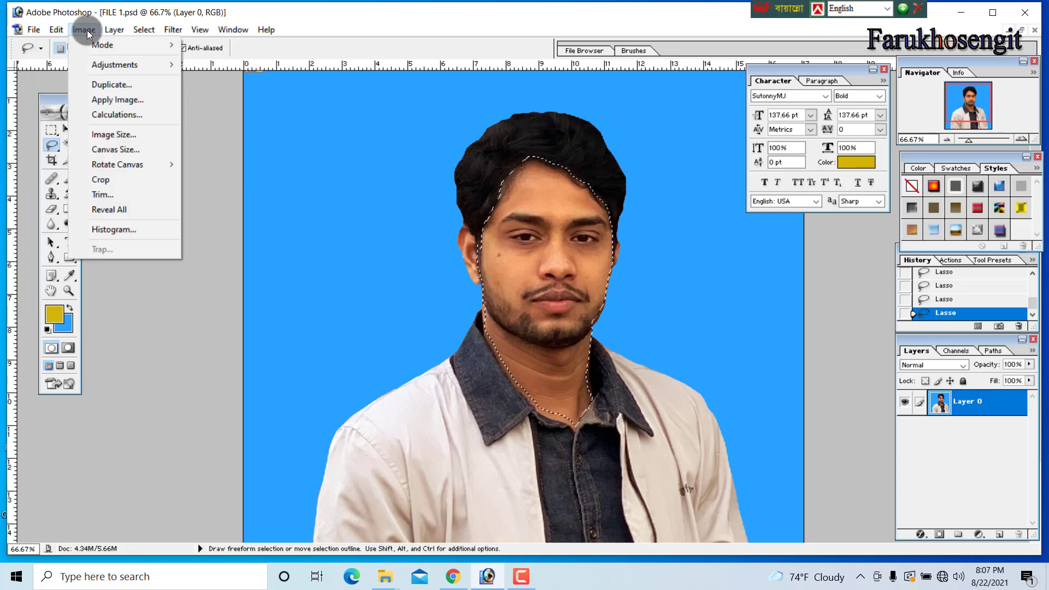
{"action": "mouse_move", "coordinate": [130, 66]}
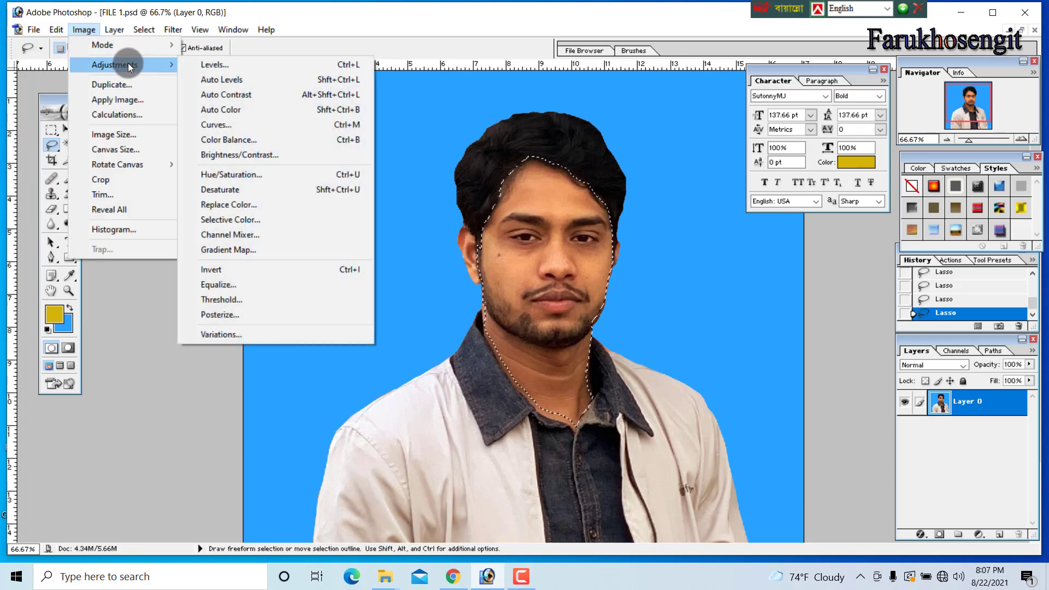
{"action": "left_click", "coordinate": [217, 125]}
{"action": "left_click_drag", "start_coordinate": [145, 124], "coordinate": [160, 81]}
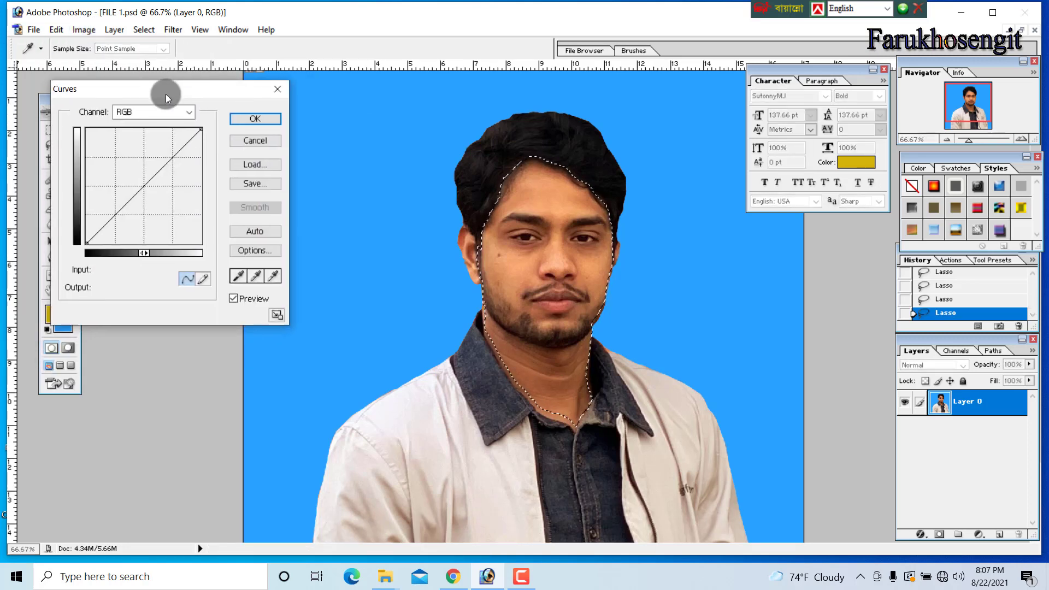
{"action": "left_click_drag", "start_coordinate": [142, 187], "coordinate": [140, 179]}
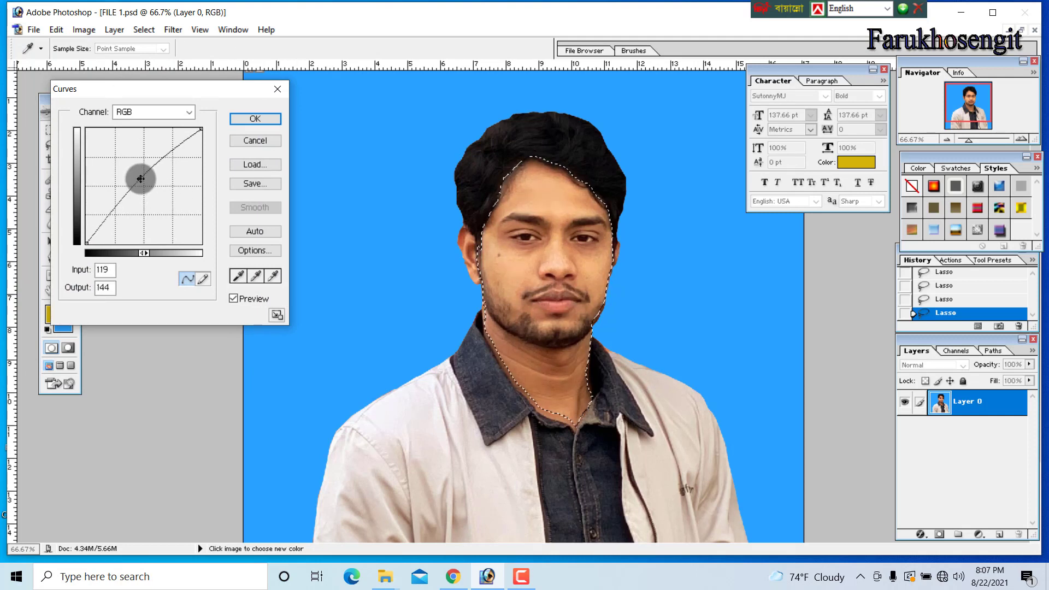
{"action": "left_click", "coordinate": [251, 116]}
Apply Brightness/Contrast to the selected skin with brightness +10 and contrast +16.
{"action": "left_click", "coordinate": [84, 30]}
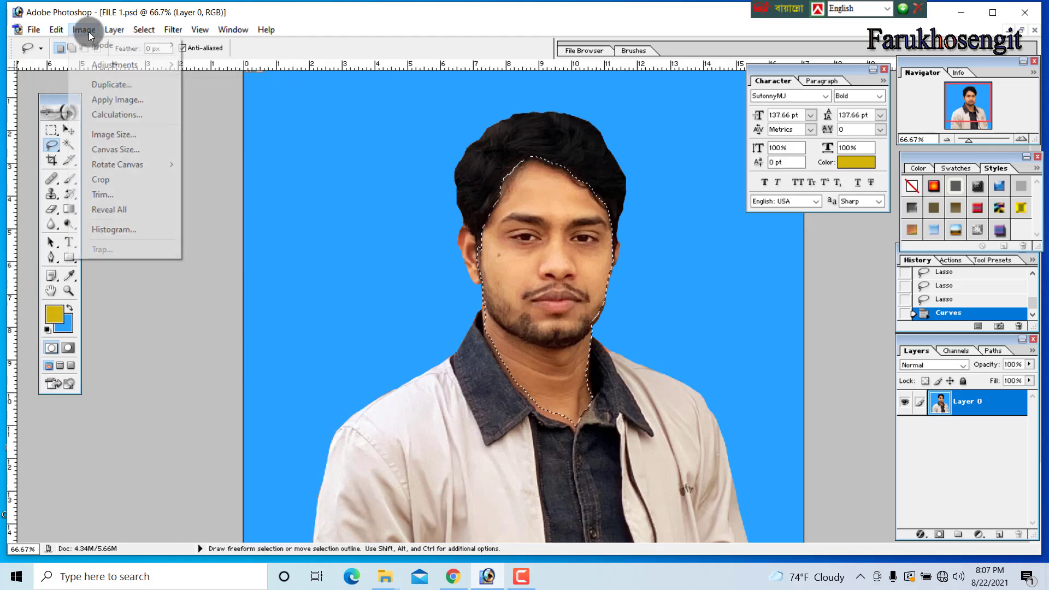
{"action": "mouse_move", "coordinate": [109, 65]}
{"action": "left_click", "coordinate": [235, 160]}
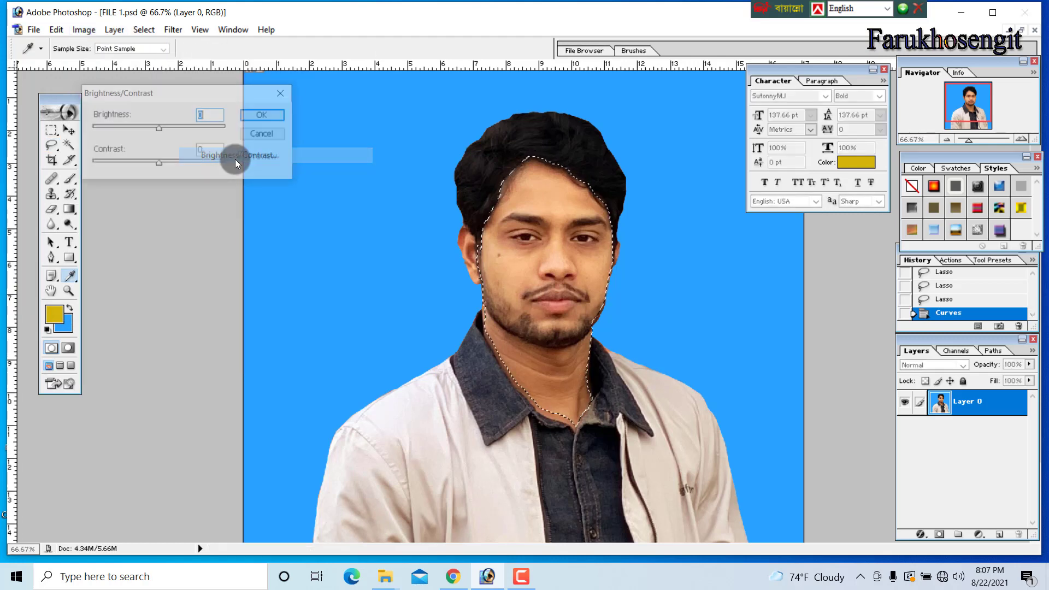
{"action": "left_click_drag", "start_coordinate": [180, 101], "coordinate": [198, 90]}
{"action": "left_click_drag", "start_coordinate": [175, 131], "coordinate": [180, 128]}
{"action": "mouse_move", "coordinate": [171, 163]}
{"action": "left_mouse_down"}
{"action": "mouse_move", "coordinate": [179, 128]}
{"action": "mouse_move", "coordinate": [181, 164]}
{"action": "left_mouse_up"}
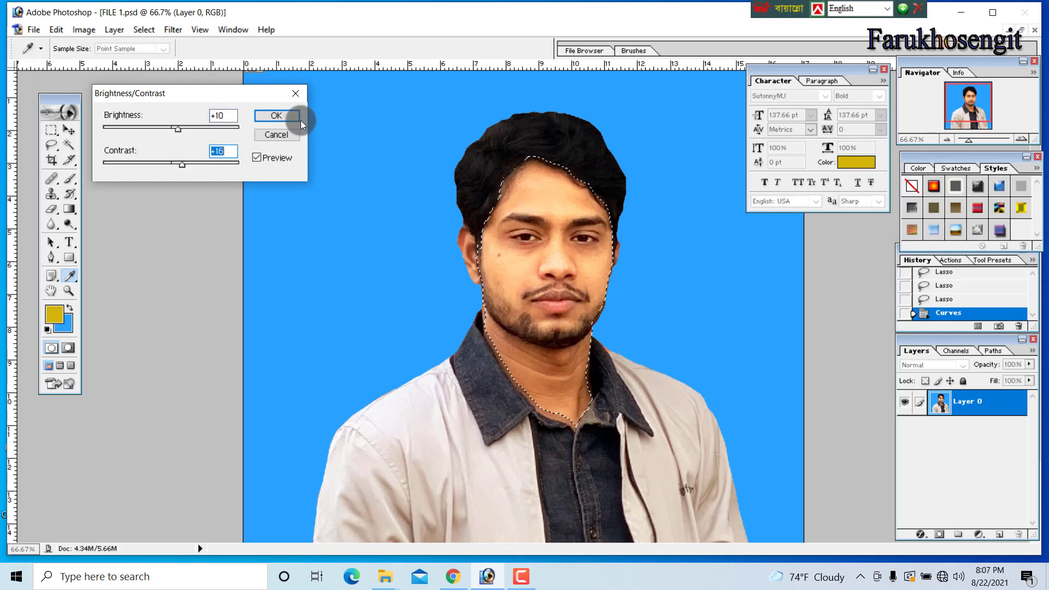
{"action": "left_click", "coordinate": [301, 120]}
Apply Auto Contrast to the selected face and neck.
{"action": "left_click", "coordinate": [84, 30]}
{"action": "mouse_move", "coordinate": [107, 66]}
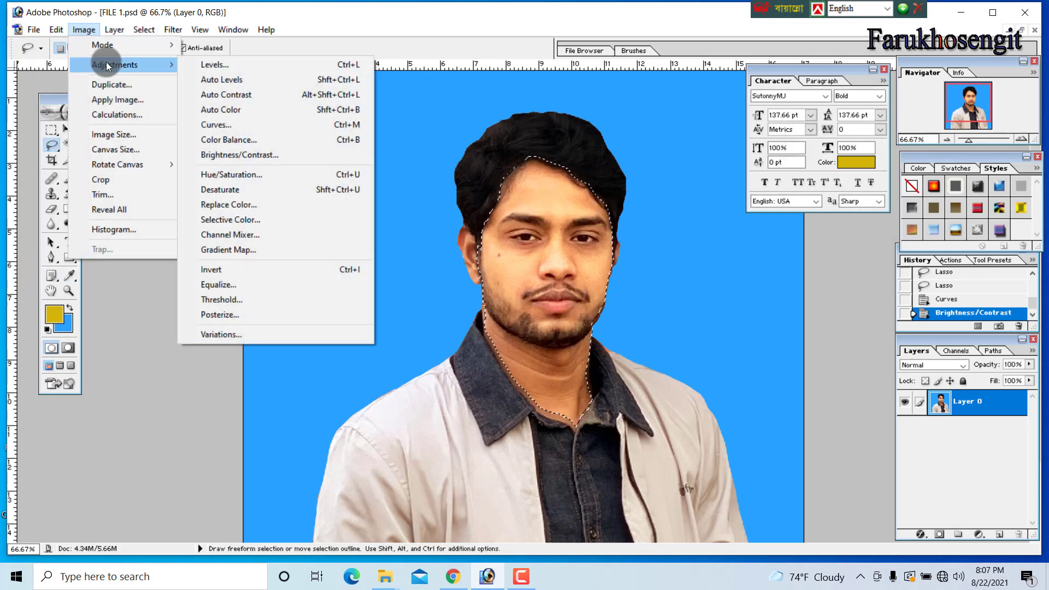
{"action": "left_click", "coordinate": [234, 100]}
Adjust the selected skin's midtones with Color Balance, using green +2 and blue +1, and clear the selection.
{"action": "left_click", "coordinate": [92, 30]}
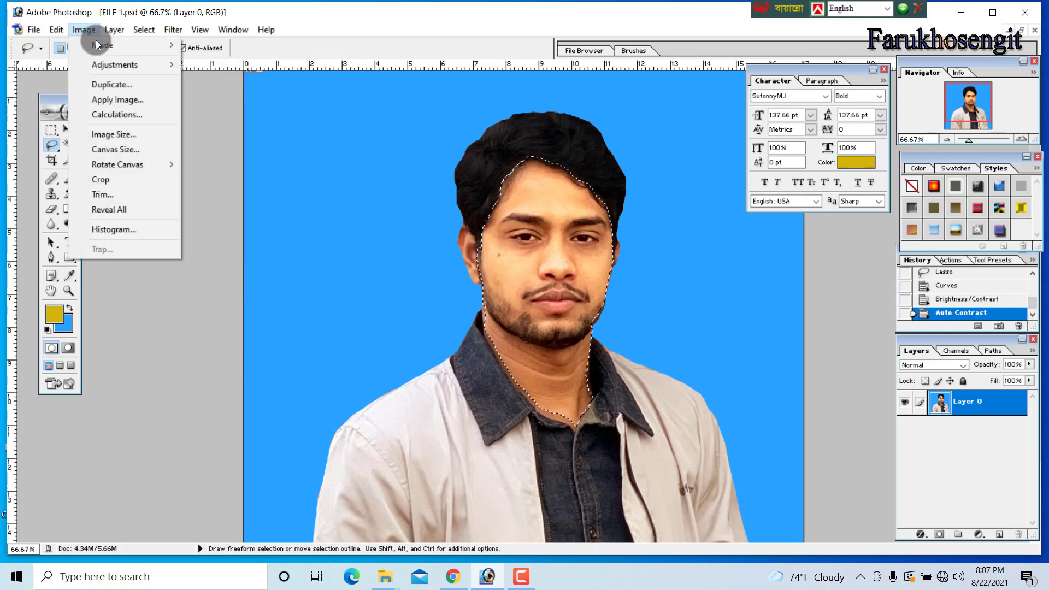
{"action": "mouse_move", "coordinate": [110, 64]}
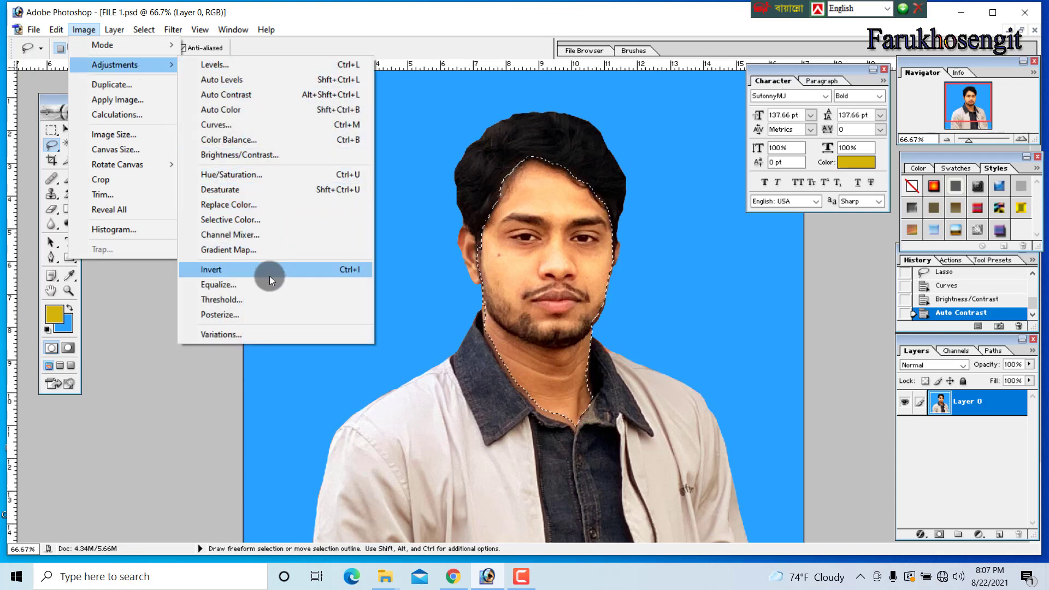
{"action": "left_click", "coordinate": [246, 139]}
{"action": "left_click_drag", "start_coordinate": [779, 278], "coordinate": [769, 309]}
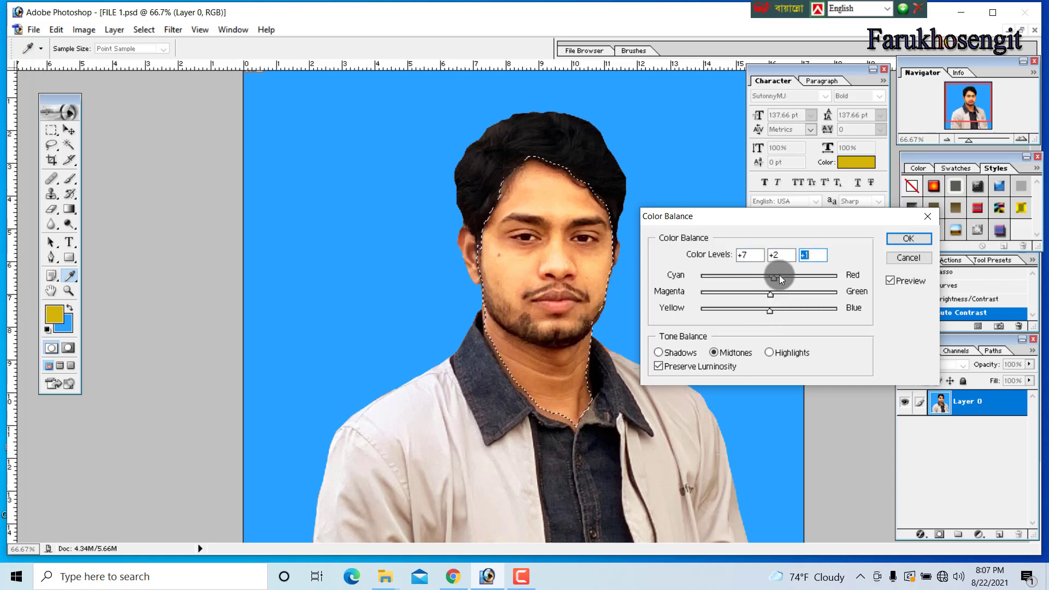
{"action": "left_click_drag", "start_coordinate": [778, 274], "coordinate": [770, 277]}
{"action": "left_click", "coordinate": [897, 237]}
{"action": "left_click", "coordinate": [172, 220]}
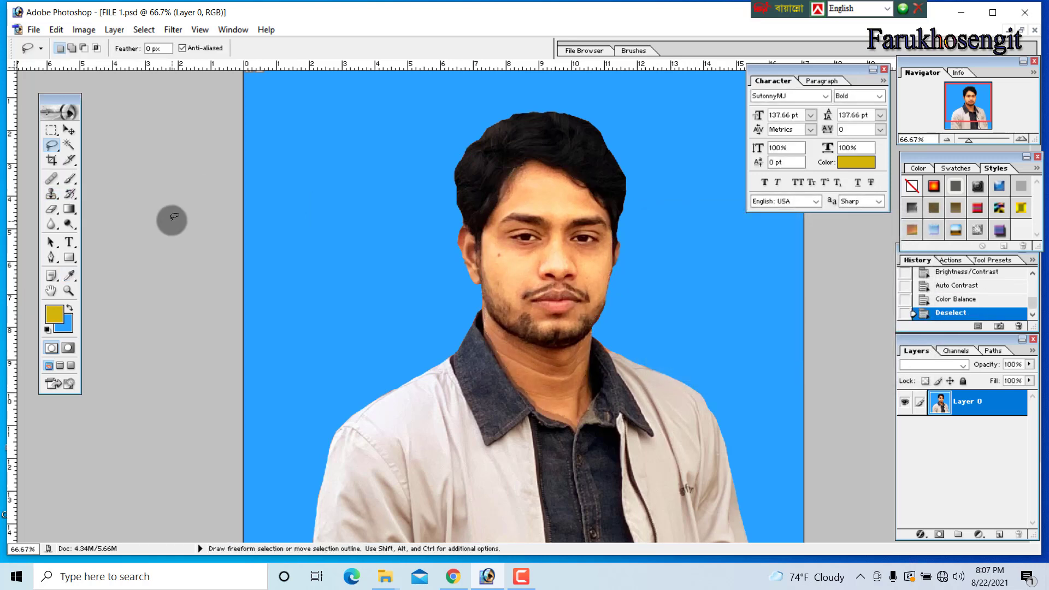
Examine the retouched face, neck and jacket against the blue background at several magnifications.
{"action": "key", "text": "ctrl+minus"}
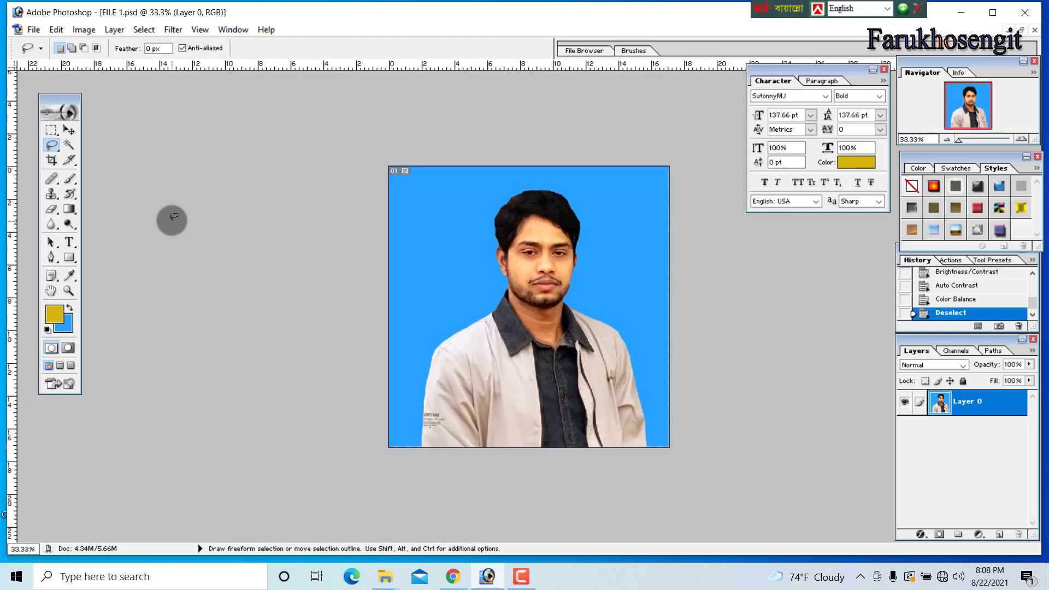
{"action": "key", "text": "ctrl+space"}
{"action": "left_click", "coordinate": [539, 331]}
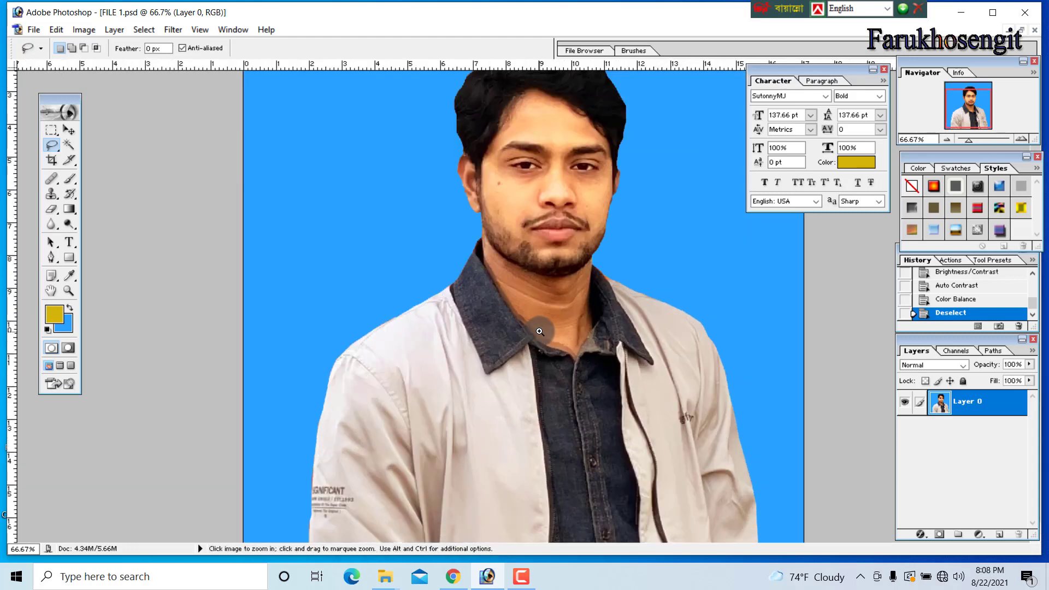
{"action": "left_click", "coordinate": [562, 309]}
{"action": "mouse_move", "coordinate": [564, 319]}
{"action": "left_mouse_down"}
{"action": "mouse_move", "coordinate": [503, 383]}
{"action": "mouse_move", "coordinate": [502, 348]}
{"action": "left_mouse_up"}
{"action": "left_click", "coordinate": [502, 349], "text": "ctrl+alt"}
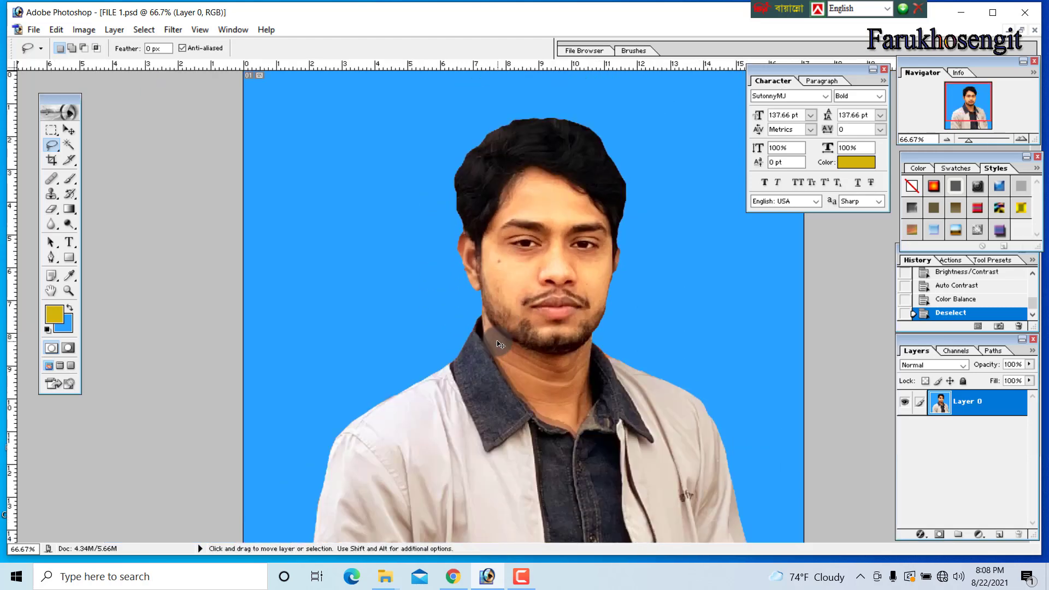
{"action": "left_click", "coordinate": [498, 328], "text": "ctrl+alt"}
{"action": "left_click", "coordinate": [499, 317]}
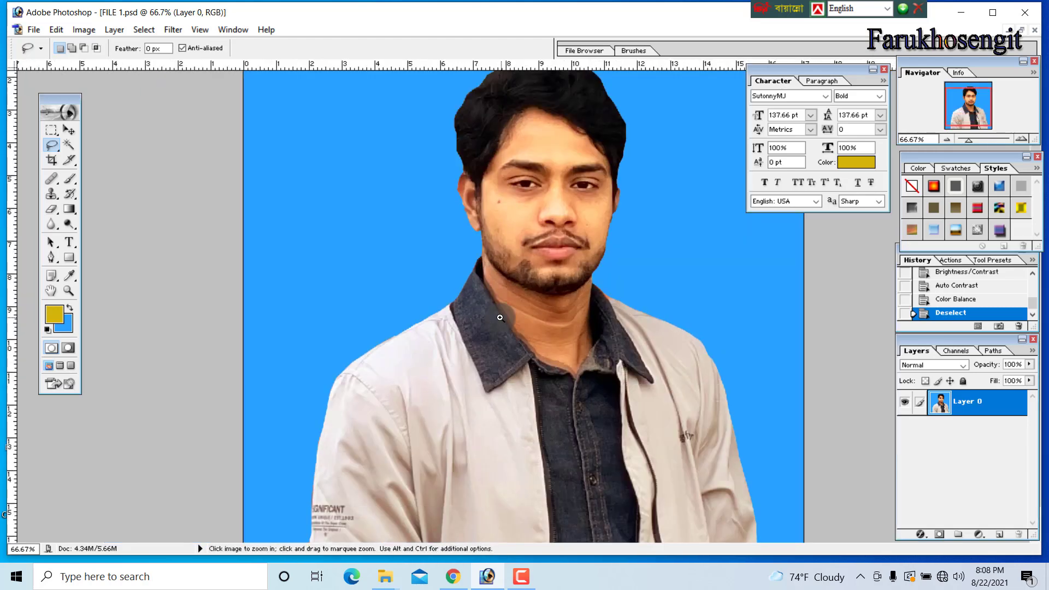
{"action": "left_click", "coordinate": [523, 322], "text": "ctrl+alt"}
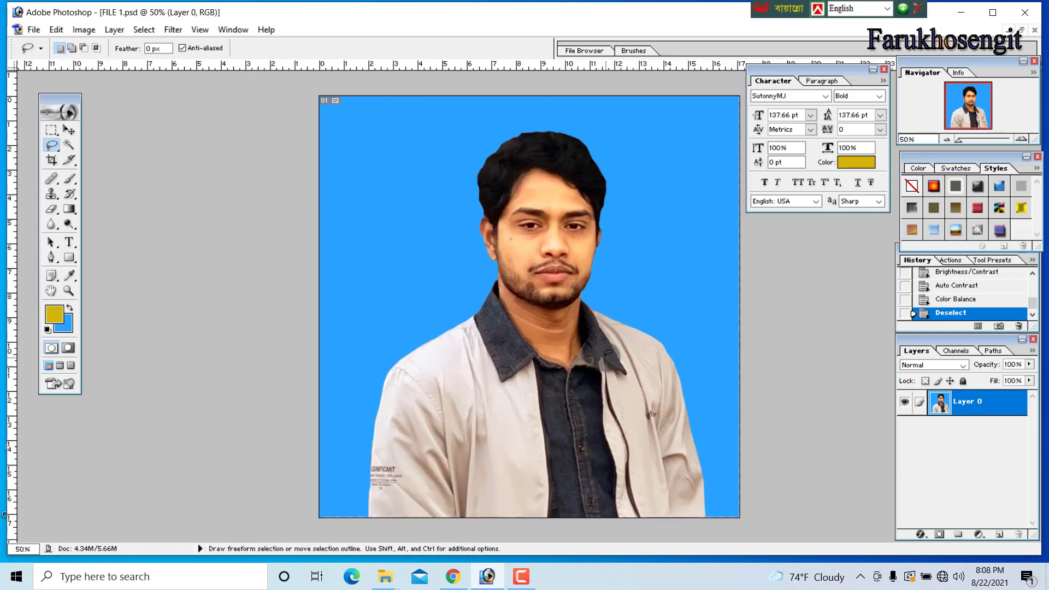
Return FILE 1.psd to a floating document window with the whole portrait fitted in view.
{"action": "key", "text": "f"}
{"action": "key", "text": "f"}
{"action": "key", "text": "f"}
{"action": "key", "text": "ctrl+0"}
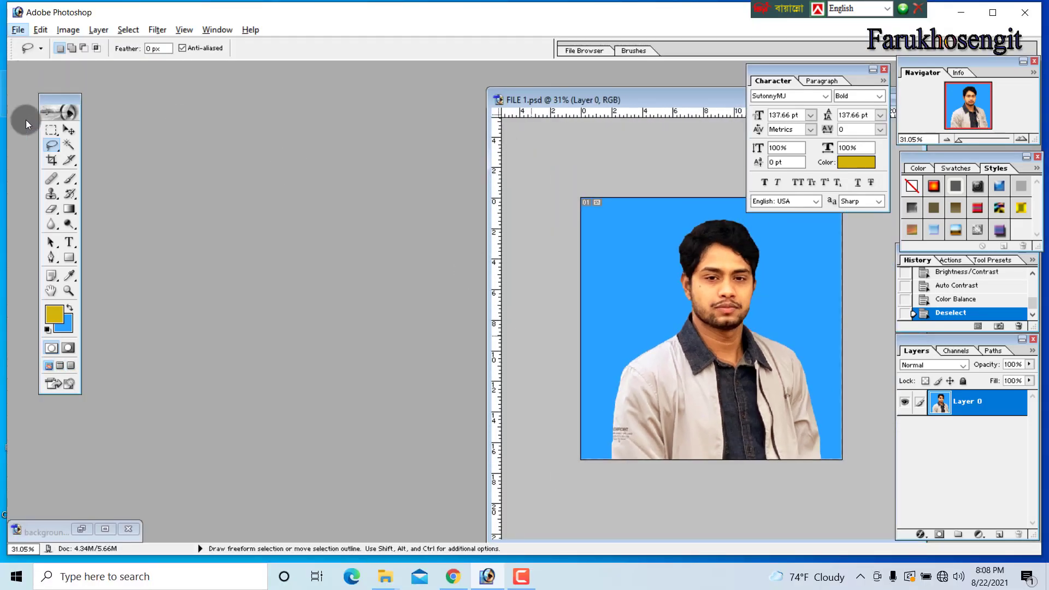
Restore background-on-nature.jpg as a floating window, with the composite shown at reduced magnification beside the blue-background portrait.
{"action": "left_click", "coordinate": [70, 130]}
{"action": "left_click", "coordinate": [105, 529]}
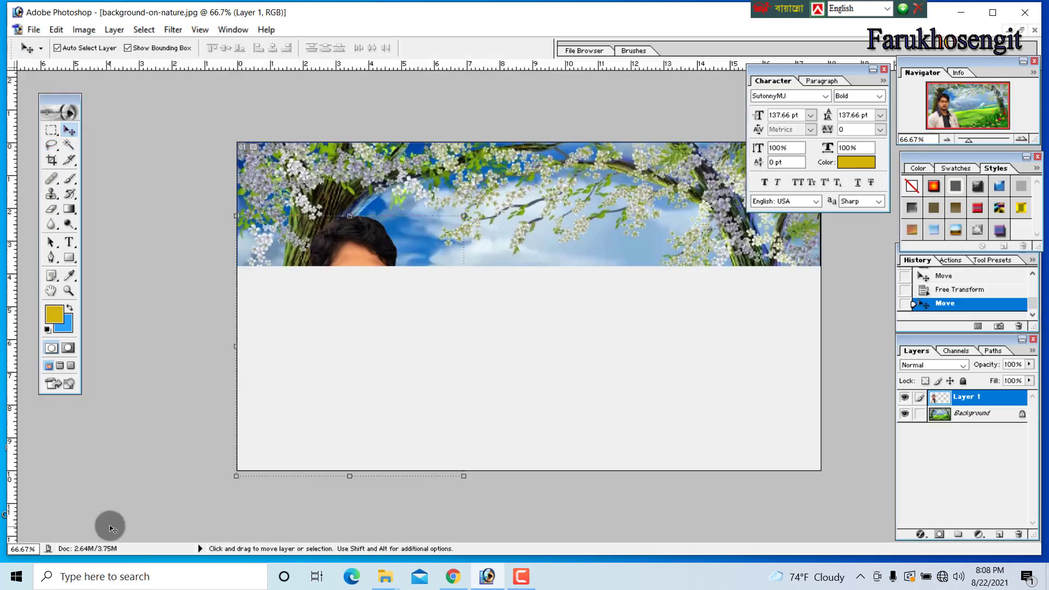
{"action": "key", "text": "f"}
{"action": "key", "text": "f"}
{"action": "key", "text": "f"}
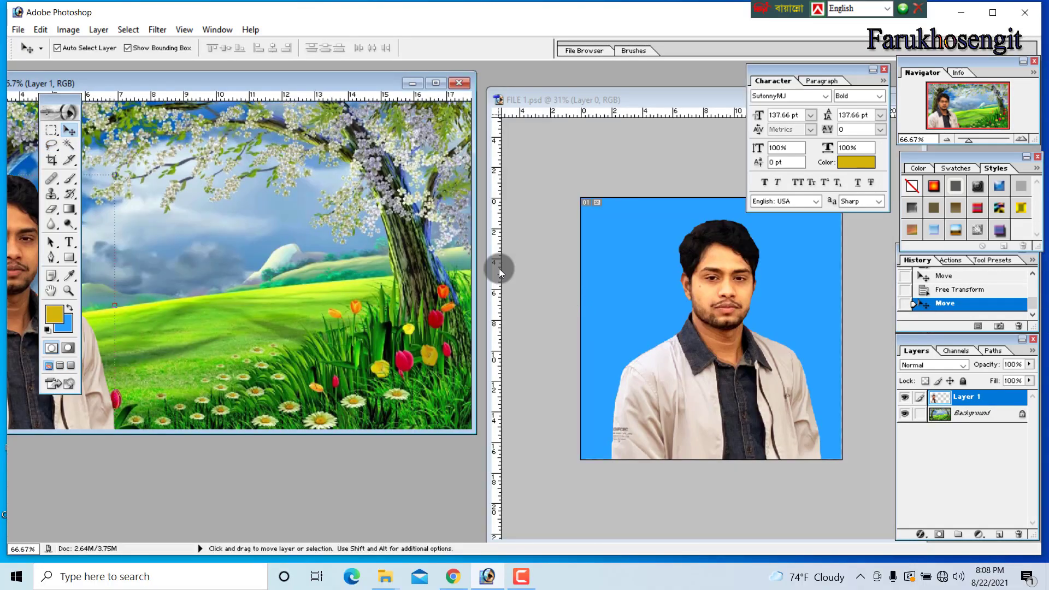
{"action": "scroll", "coordinate": [426, 257], "scroll_direction": "down", "scroll_amount": 6}
{"action": "left_click_drag", "start_coordinate": [346, 81], "coordinate": [271, 65]}
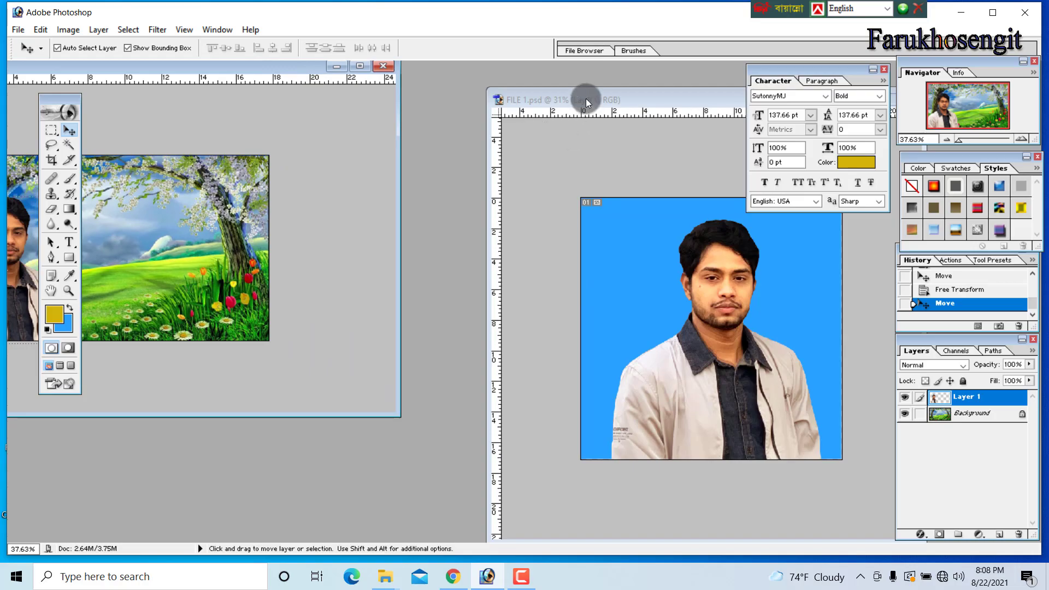